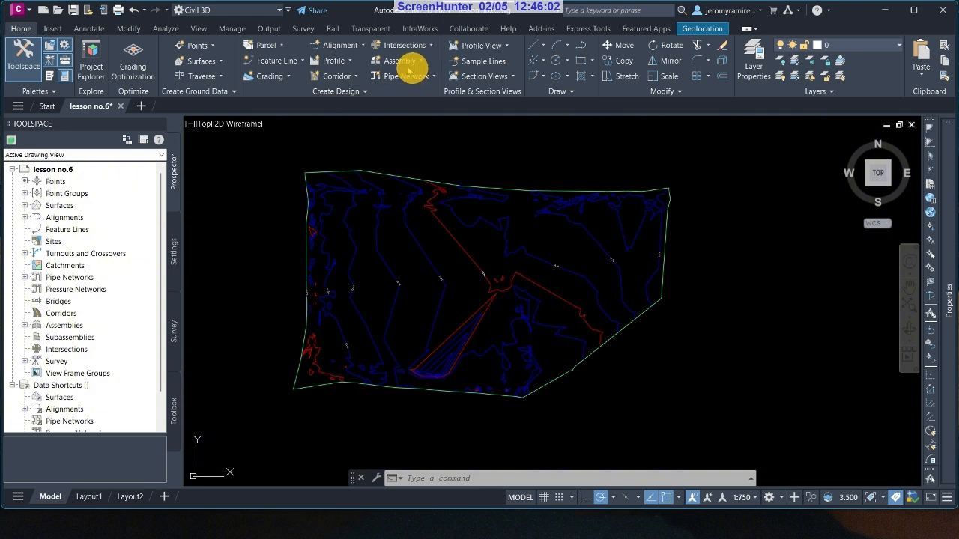
- Start a new alignment layout named "centerline alignment" with type Centerline and the description "first option"
left_click(361, 46)
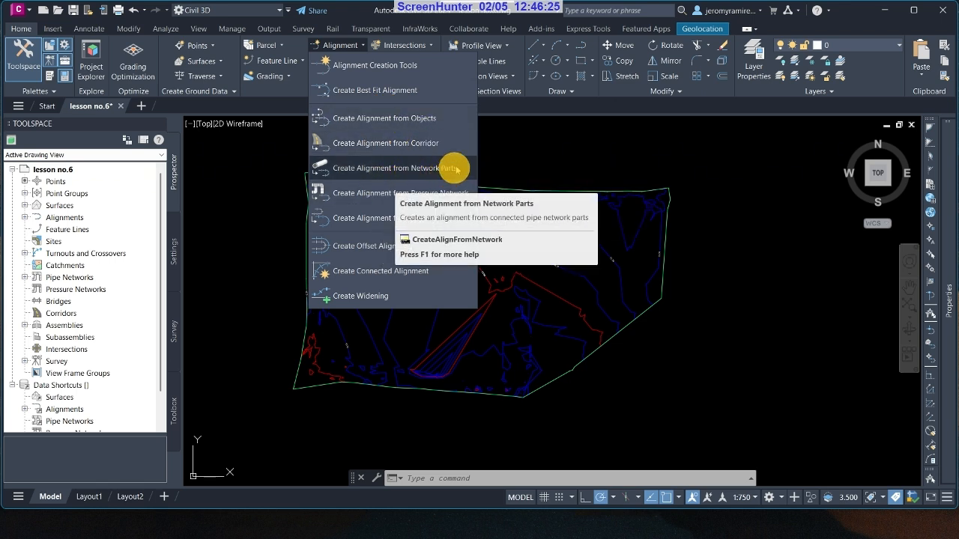
left_click(396, 68)
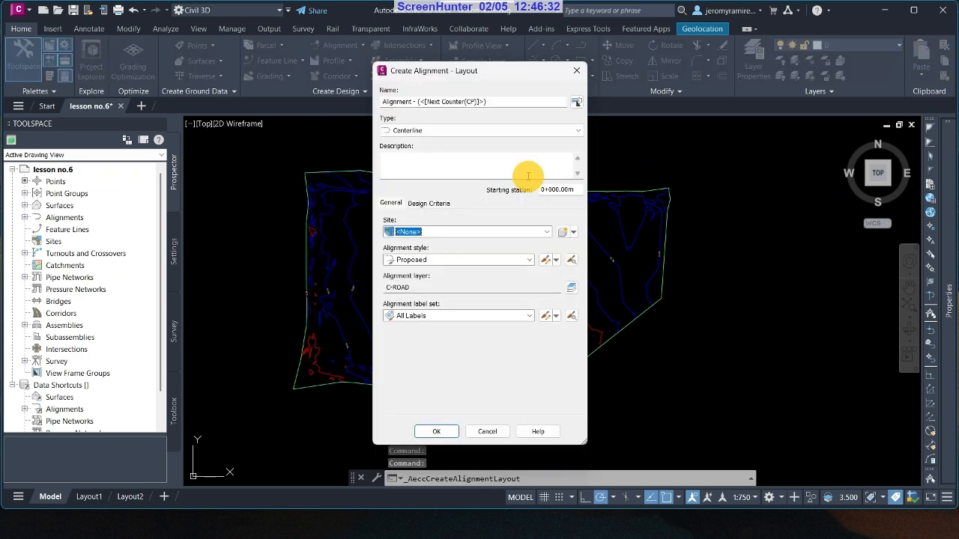
mouse_move(474, 72)
left_mouse_down()
mouse_move(731, 125)
mouse_move(712, 111)
mouse_move(580, 147)
left_mouse_up()
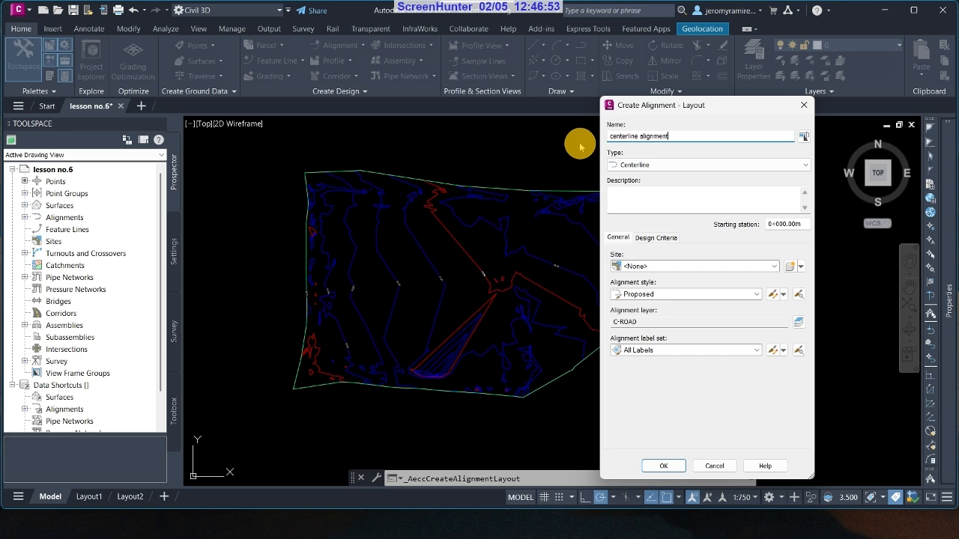
left_click(673, 165)
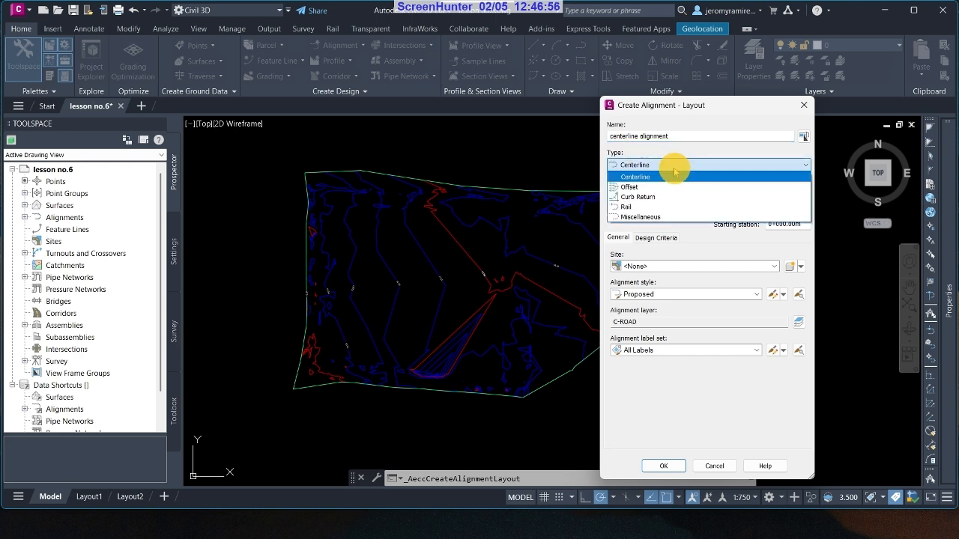
left_click(742, 152)
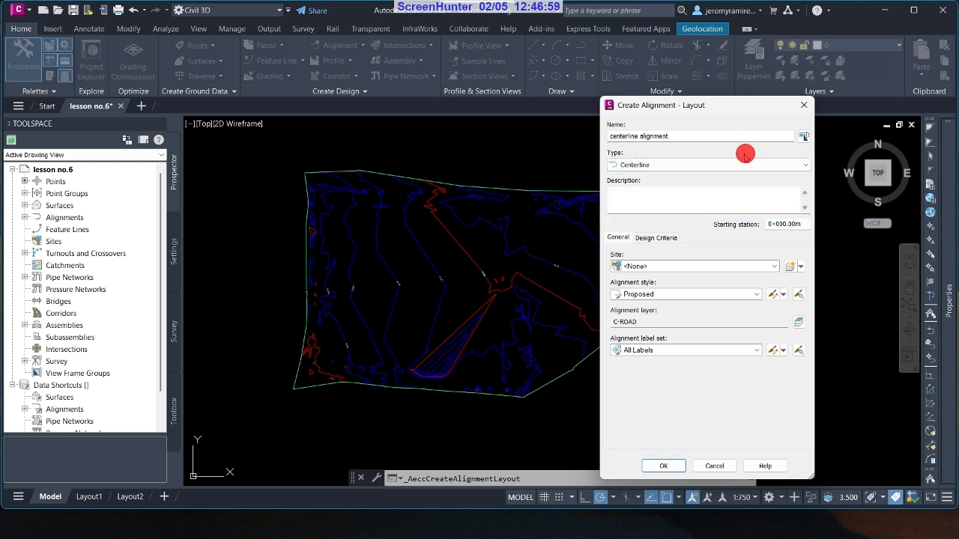
left_click(731, 166)
left_click(727, 177)
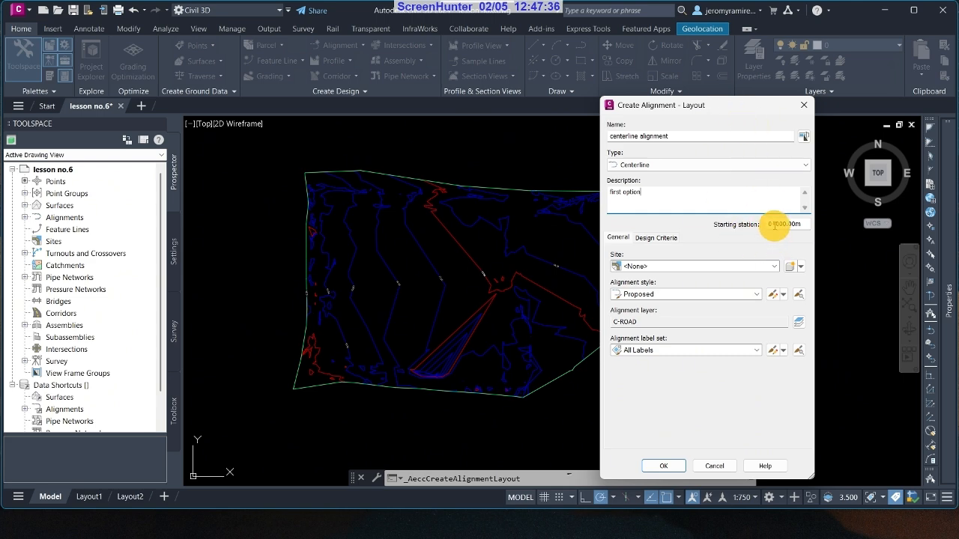
- Set the alignment's site to None, its style to Proposed and its label set to All Labels
left_click(674, 267)
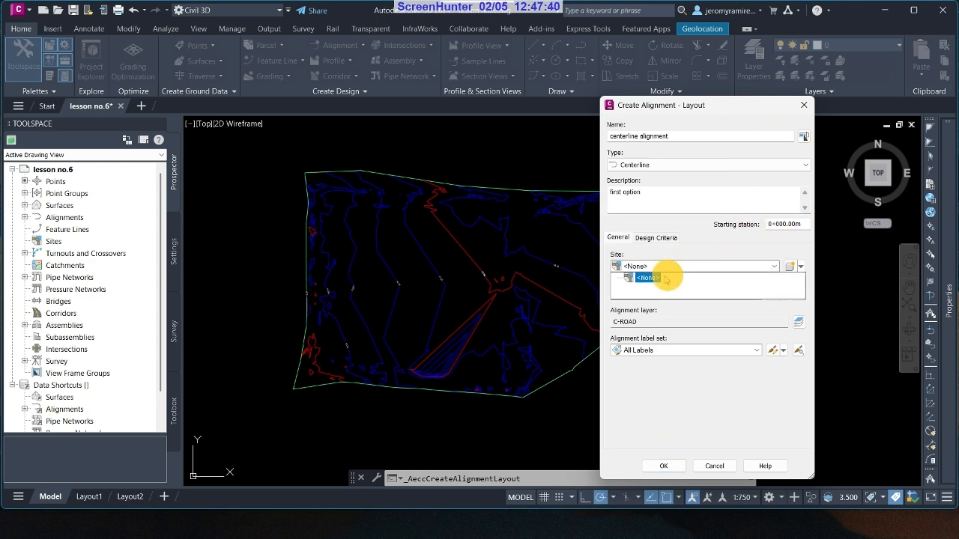
left_click(651, 277)
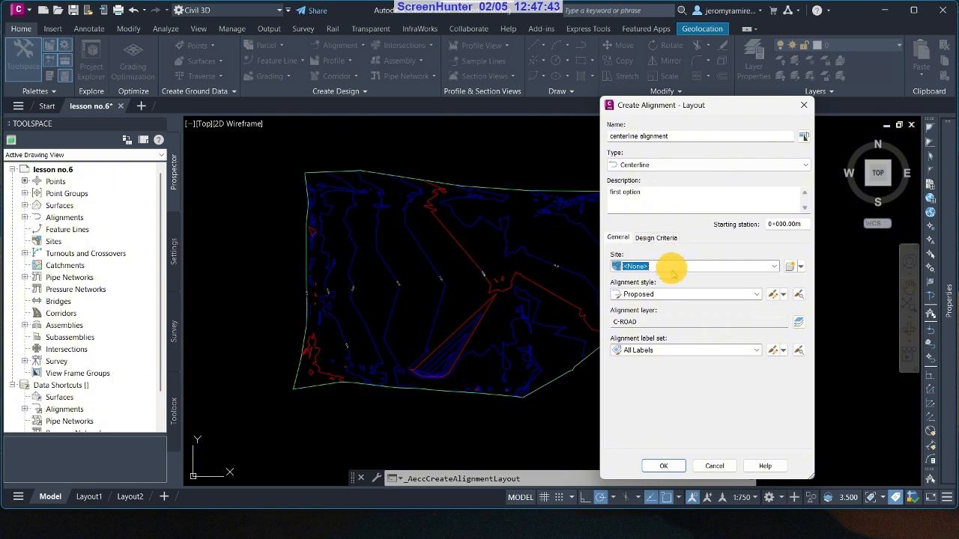
left_click(662, 294)
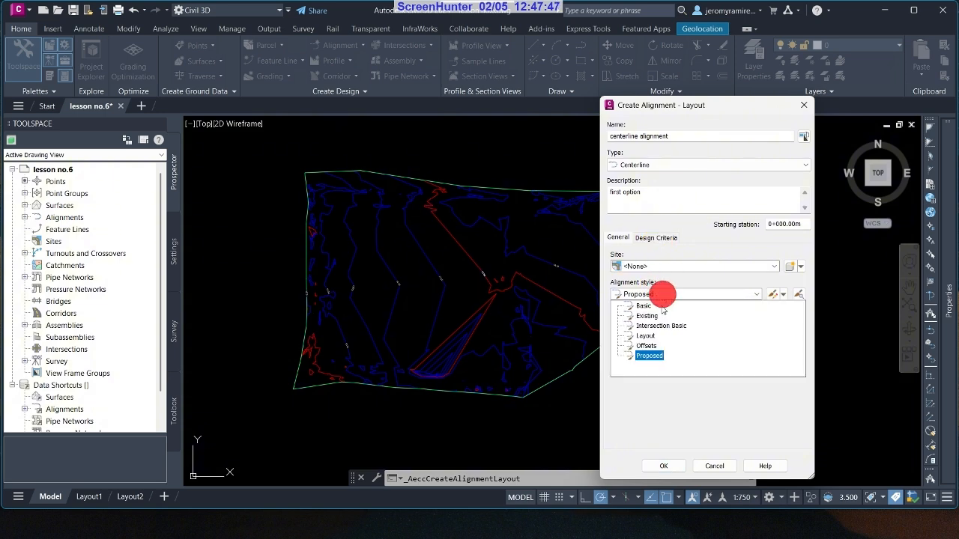
left_click(658, 359)
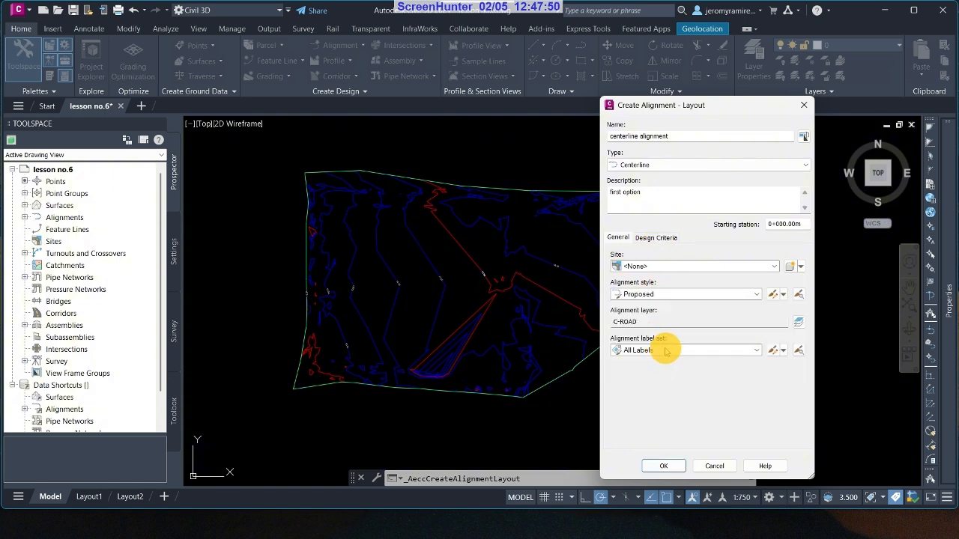
left_click(671, 350)
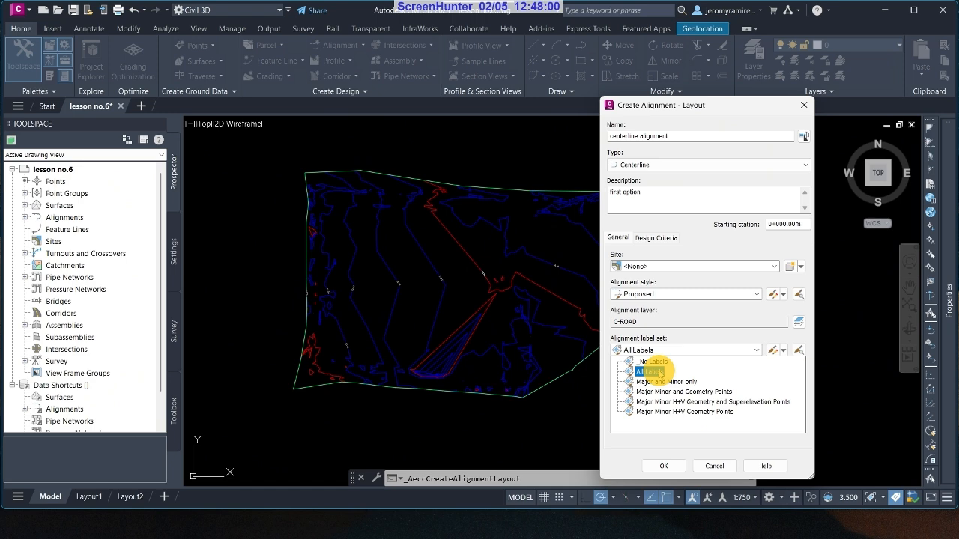
left_click(650, 371)
- Set the starting design speed to 60 km/h and enable criteria-based design with the AASHTO 2011 Metric eMax 8% minimum radius table
left_click(652, 237)
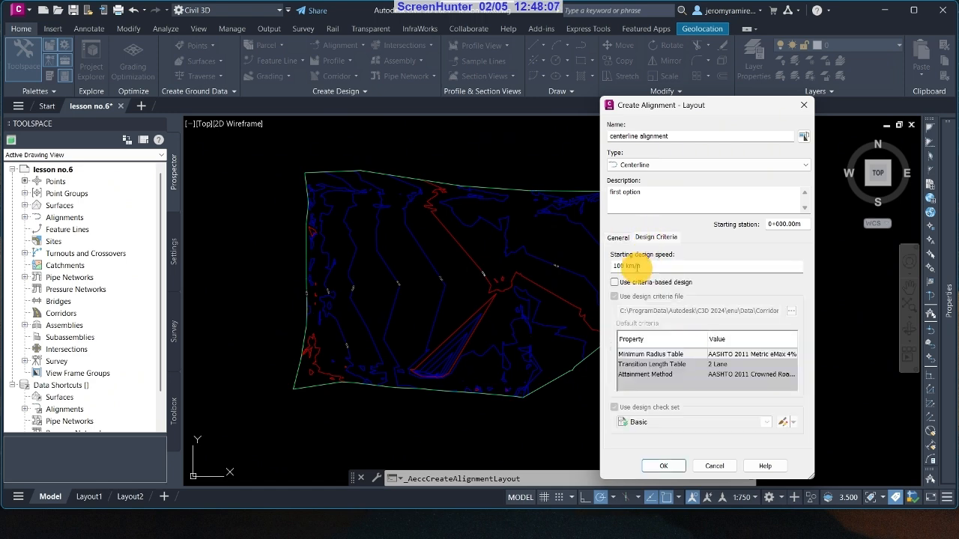
left_click_drag(622, 265, 605, 260)
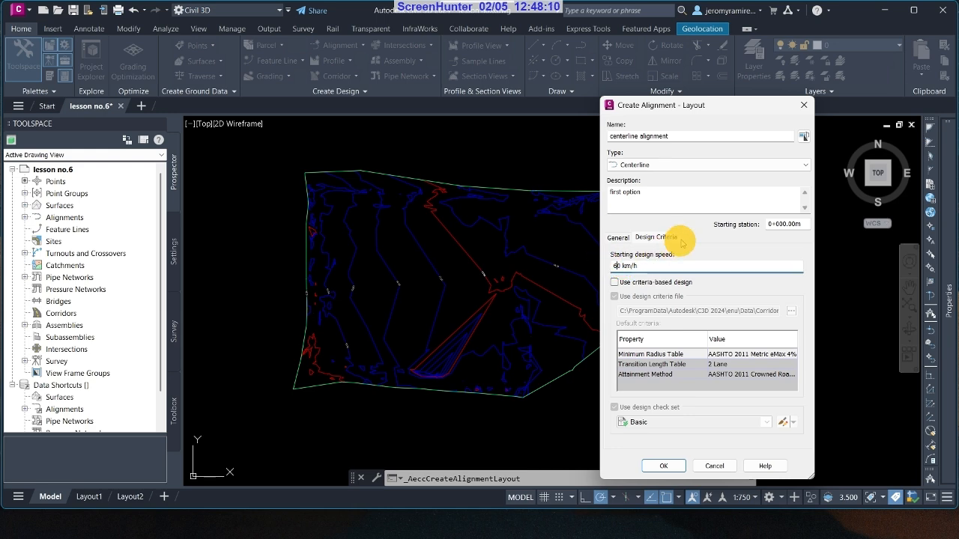
left_click(614, 282)
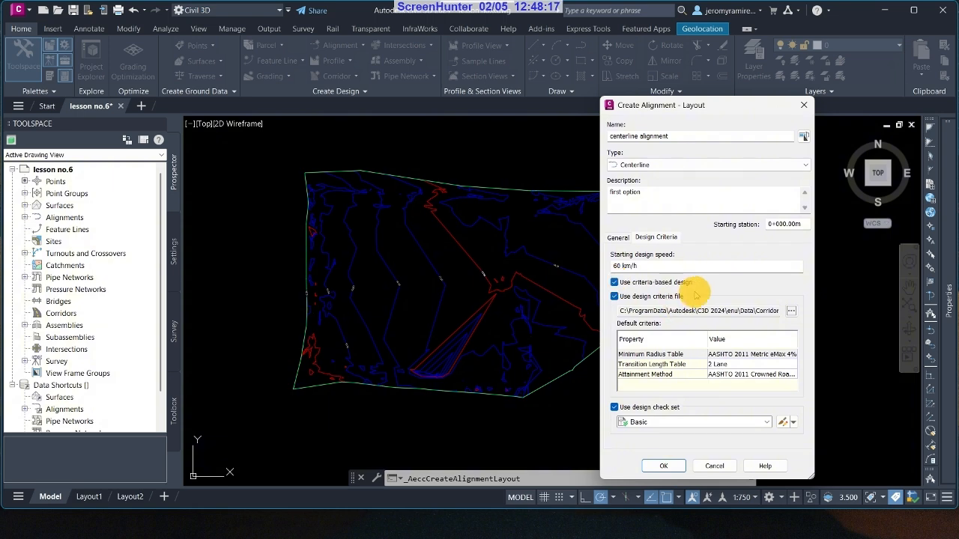
left_click(779, 356)
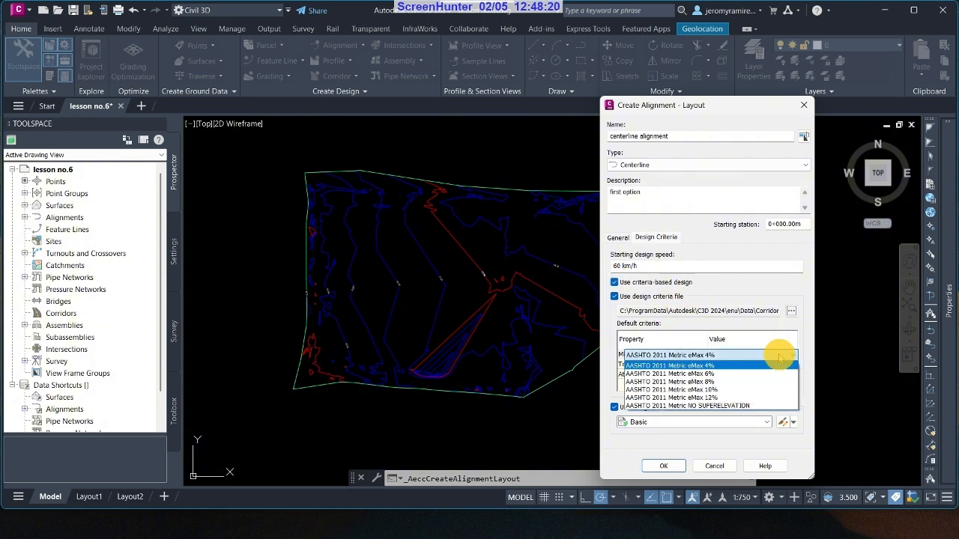
left_click(728, 382)
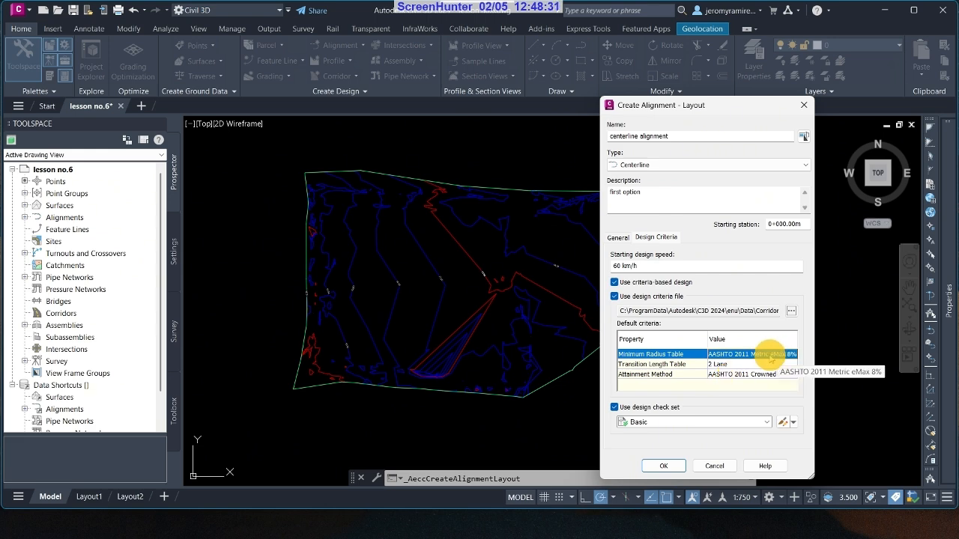
left_click(769, 359)
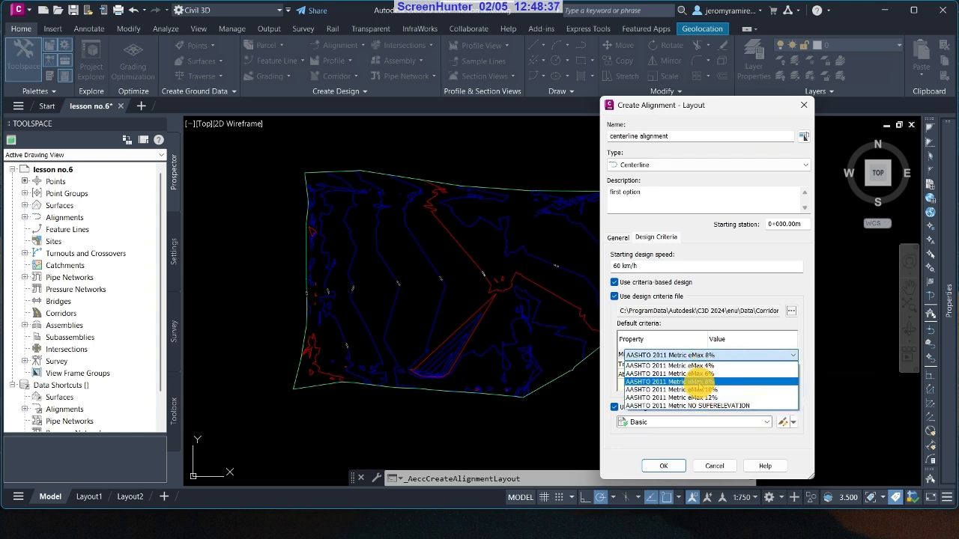
left_click(703, 381)
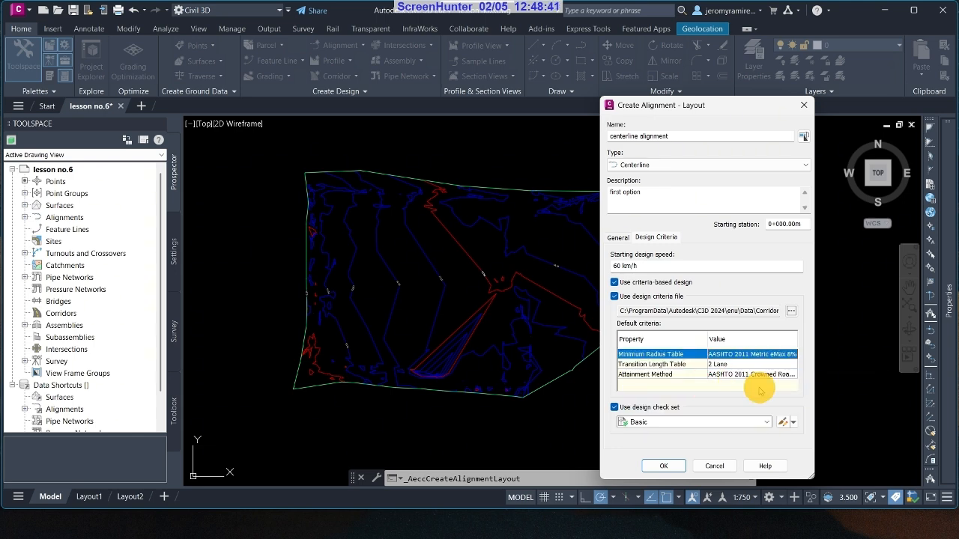
- Choose the Basic design check set and accept the alignment settings
left_click(753, 422)
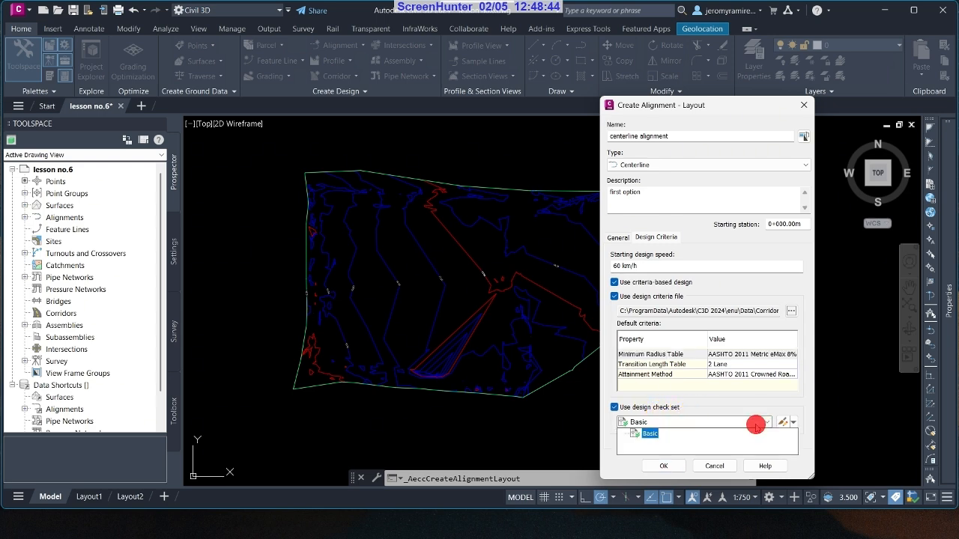
left_click(752, 438)
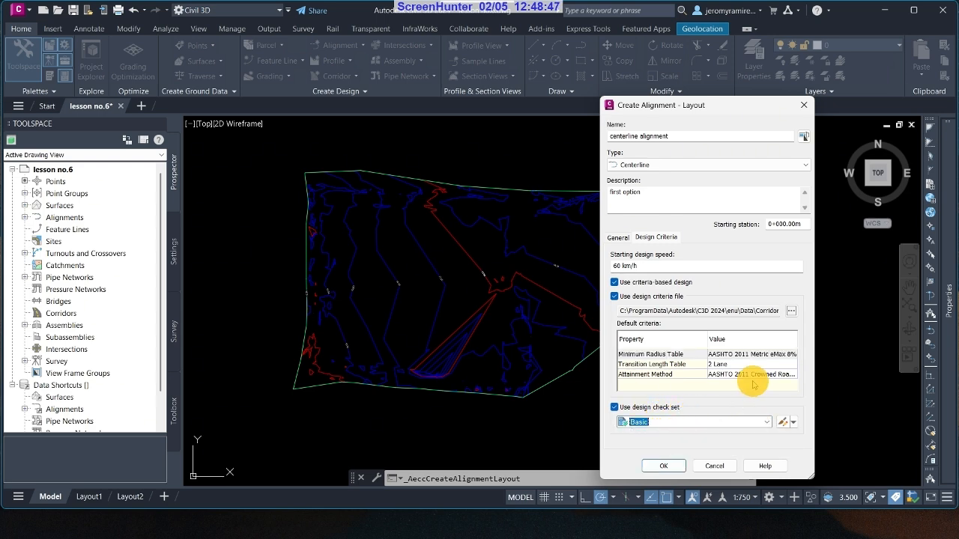
left_click(662, 465)
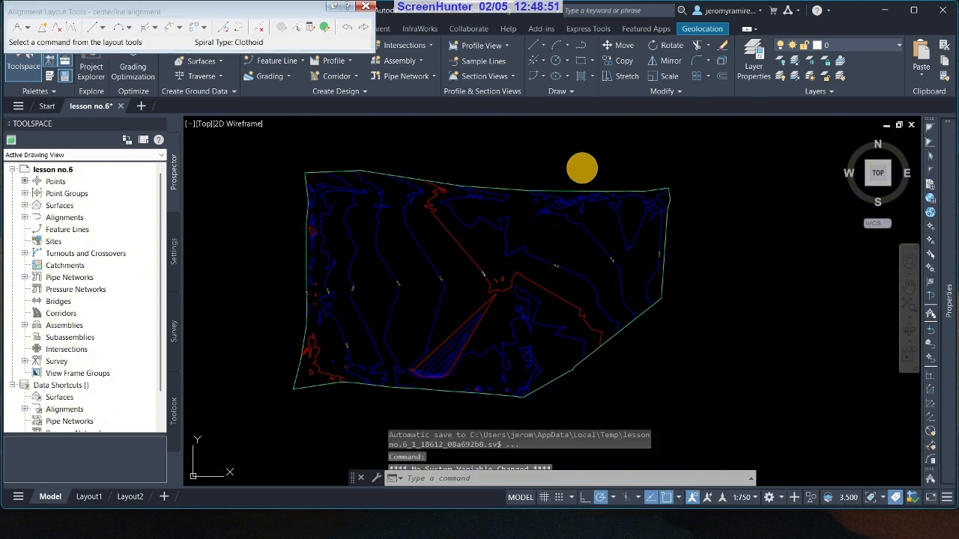
- Draw a winding tangent-tangent alignment with curves from near the surface's east edge westward across its middle
left_click_drag(271, 7, 279, 13)
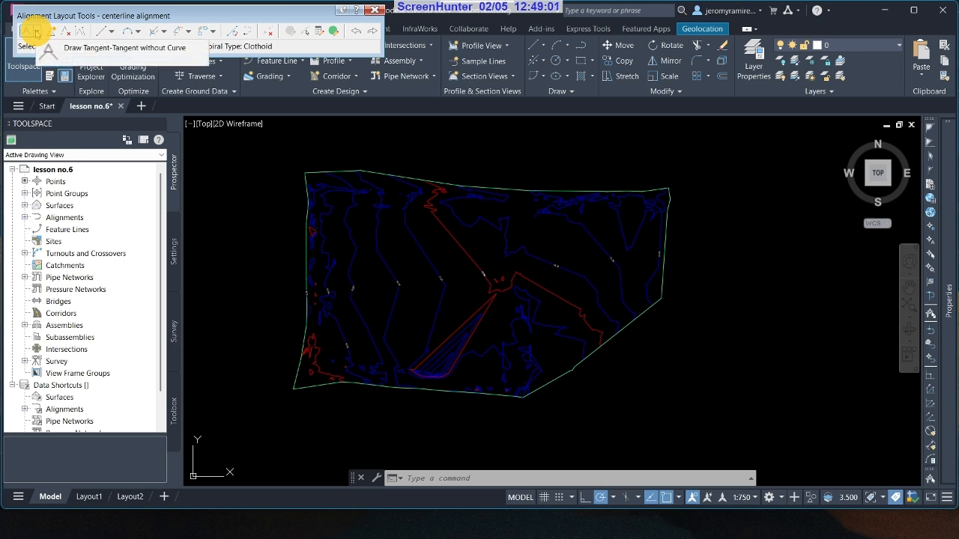
left_click(35, 33)
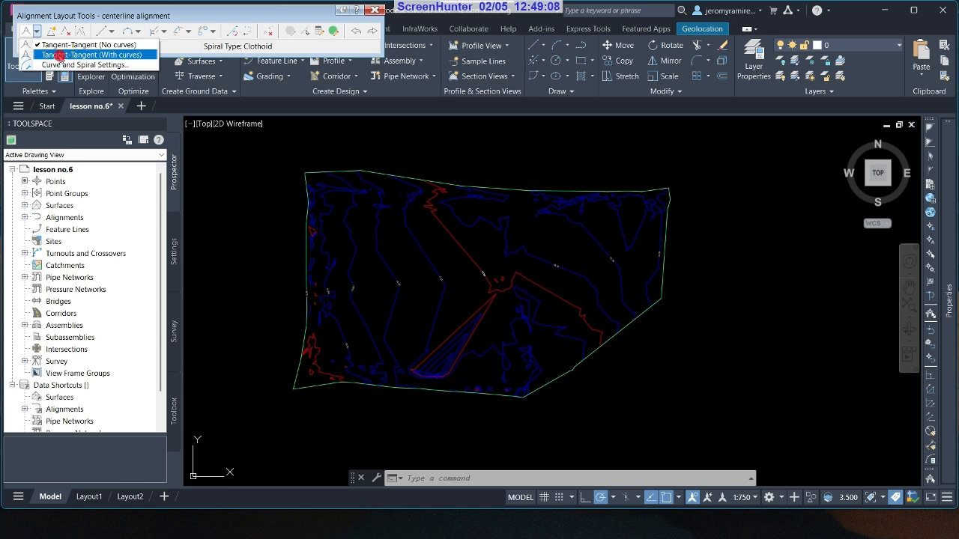
left_click(59, 54)
scroll(618, 241, "up", 4)
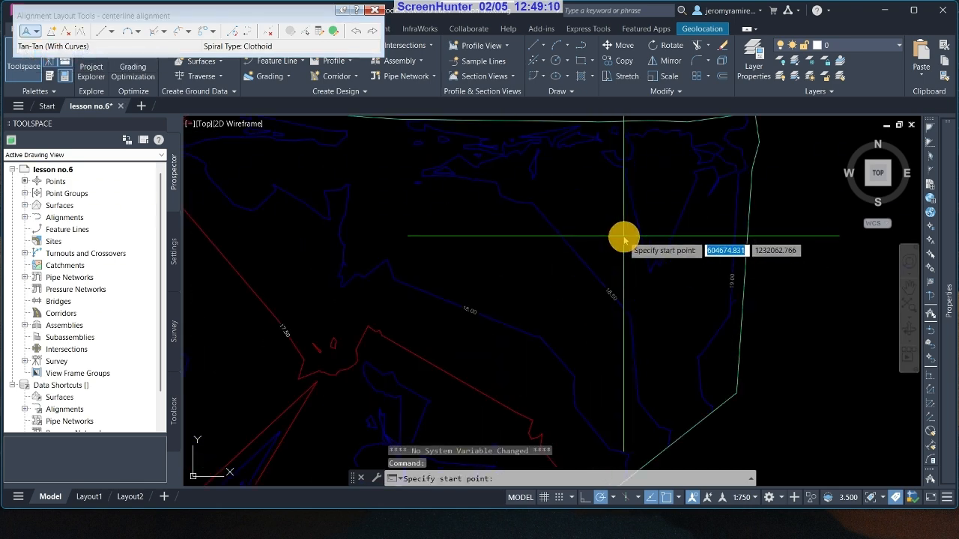
left_click(703, 286)
scroll(700, 288, "down", 2)
scroll(610, 270, "up", 1)
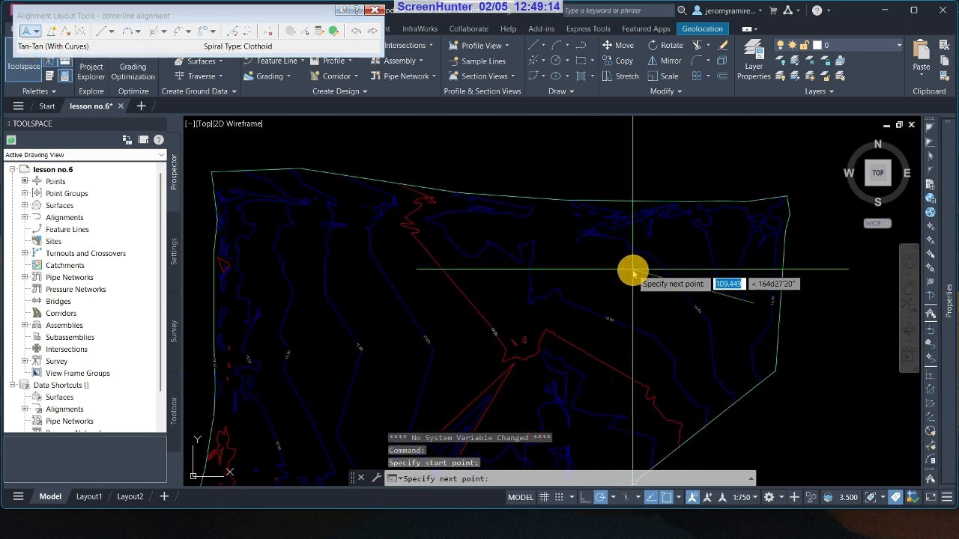
left_click(632, 271)
left_click(560, 309)
left_click(480, 284)
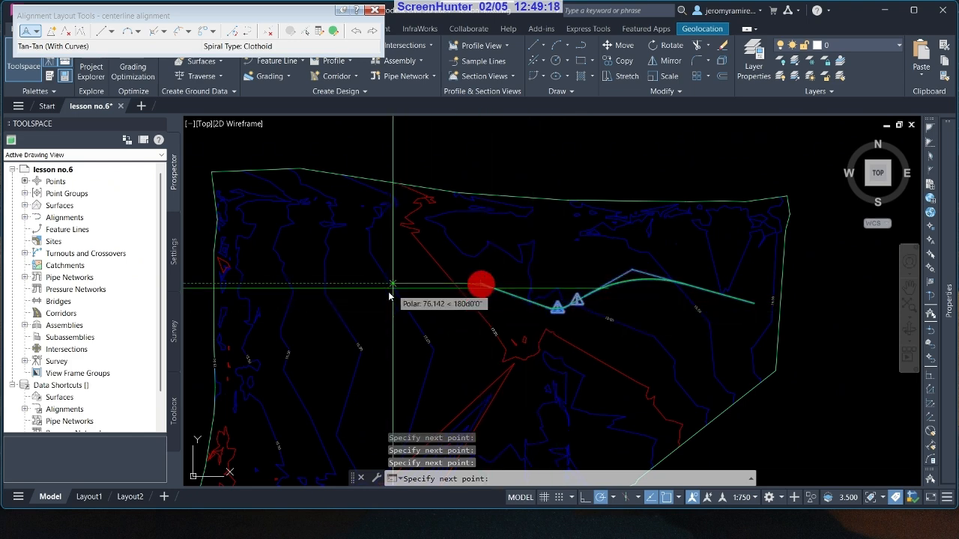
left_click(271, 326)
key("Return")
- Examine the station labels and warning symbols along the drawn alignment, and close the alignment layout tools
scroll(614, 332, "up", 3)
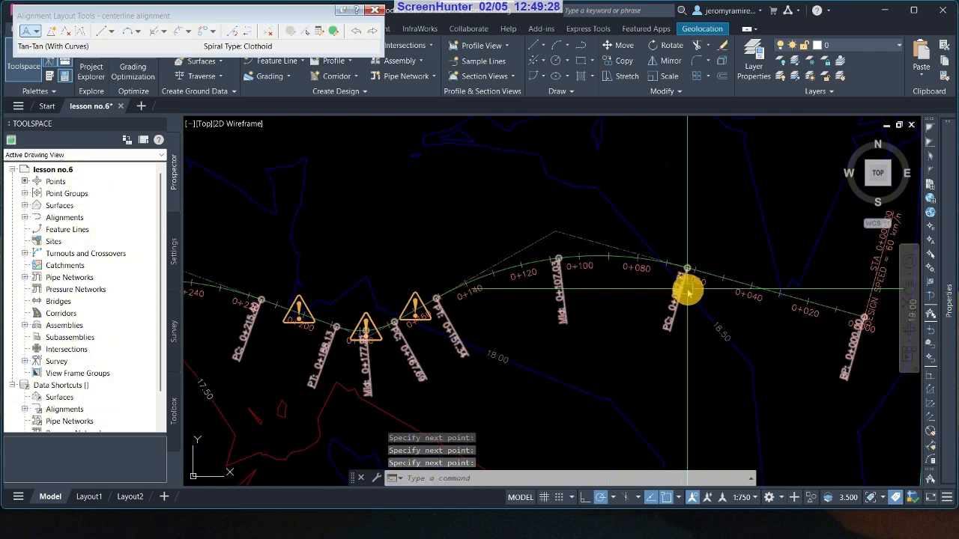
scroll(621, 317, "down", 3)
scroll(484, 278, "up", 3)
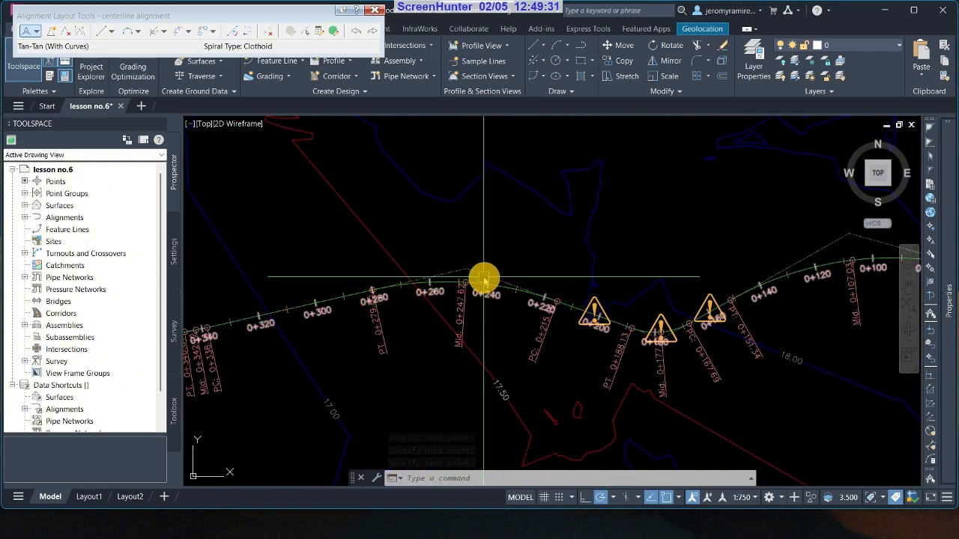
scroll(552, 307, "down", 4)
scroll(506, 293, "up", 4)
scroll(619, 301, "down", 2)
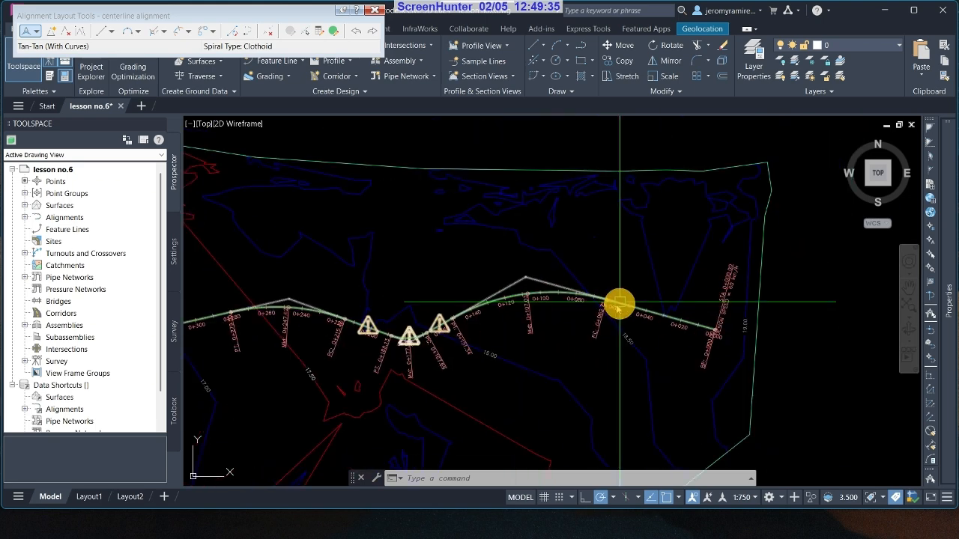
scroll(415, 334, "up", 6)
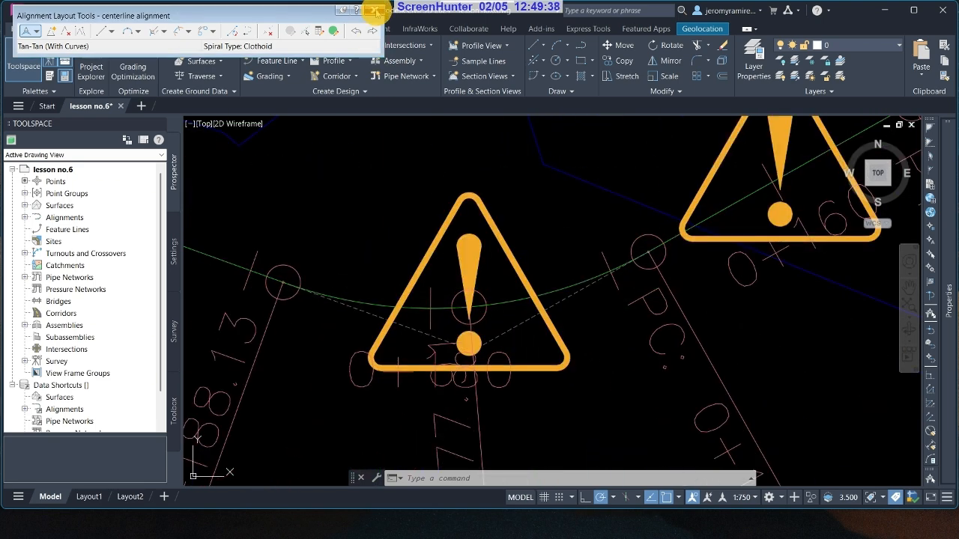
left_click(374, 10)
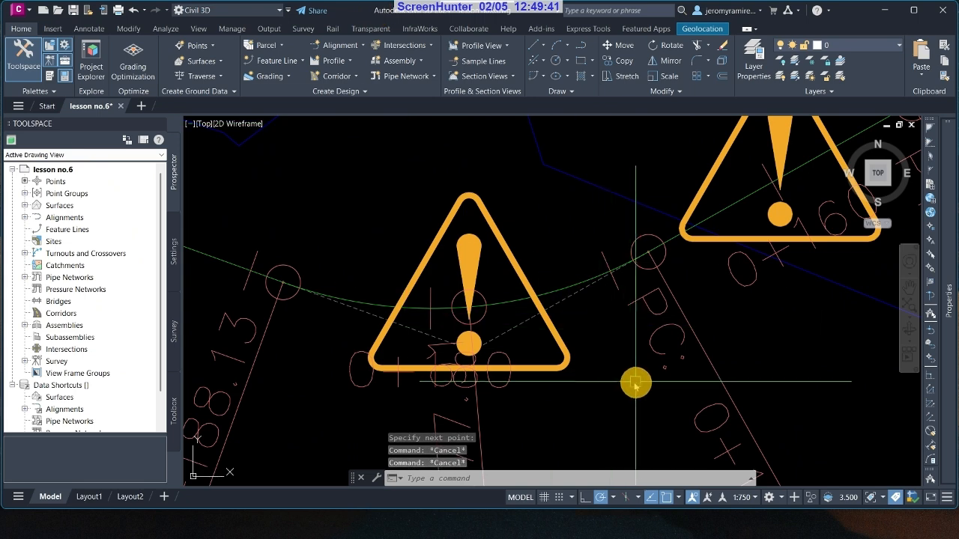
scroll(635, 383, "down", 4)
scroll(577, 282, "down", 2)
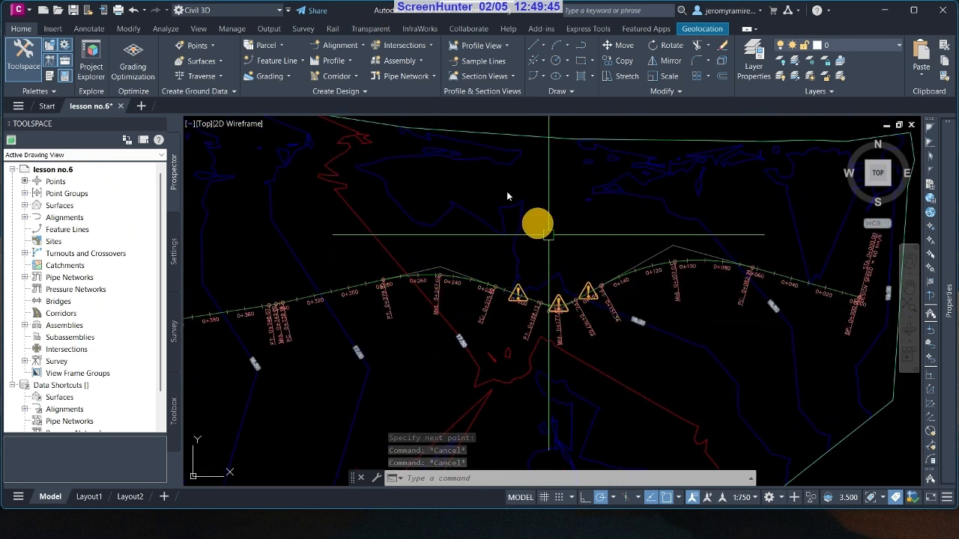
left_click(363, 45)
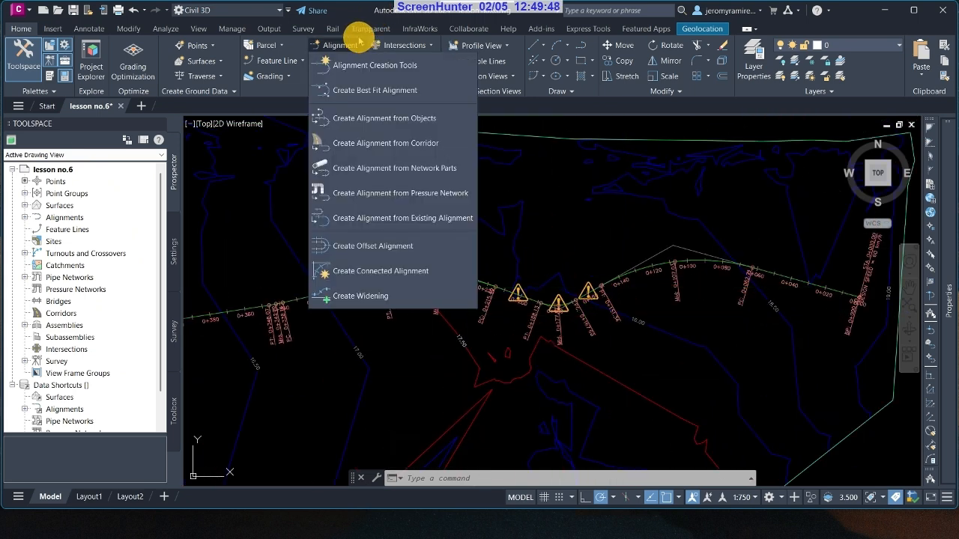
left_click(365, 91)
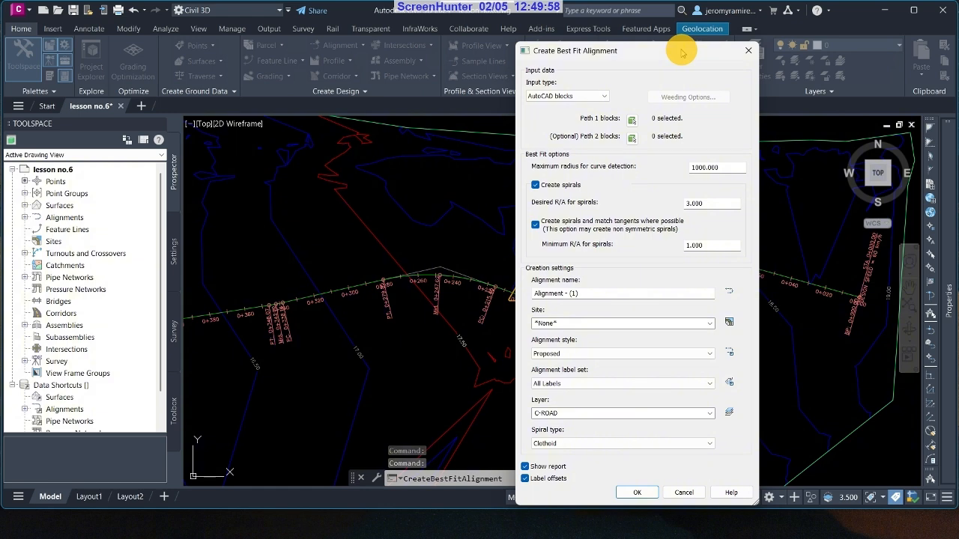
left_click_drag(682, 52, 532, 73)
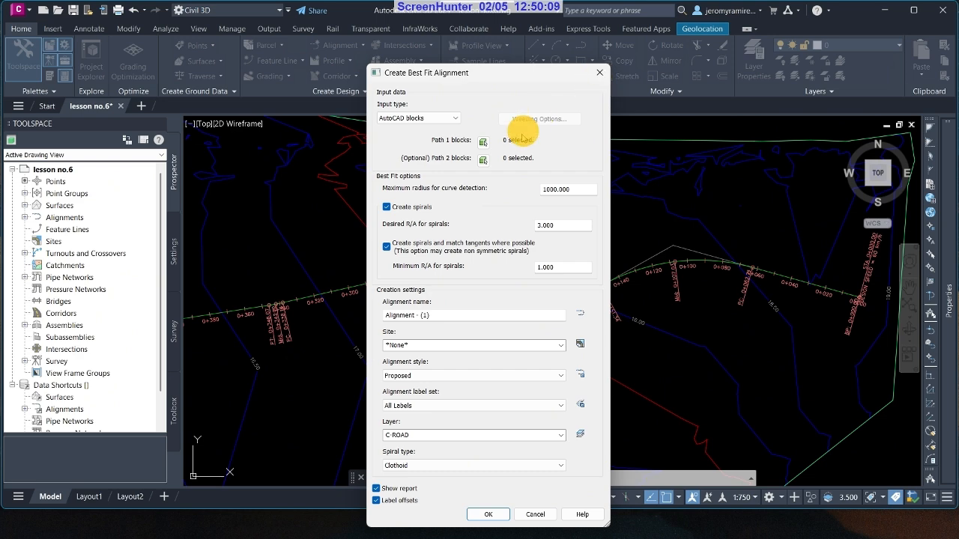
left_click(600, 72)
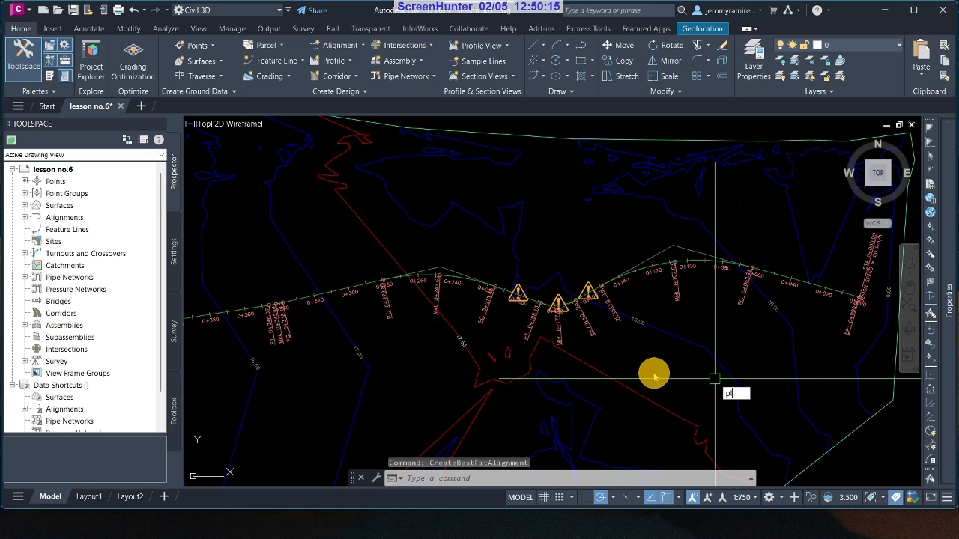
- Draw a straight vertical polyline running south in the open area below the western part of the alignment
key("Return")
scroll(664, 379, "down", 2)
scroll(447, 386, "down", 2)
scroll(439, 414, "up", 4)
left_click(436, 342)
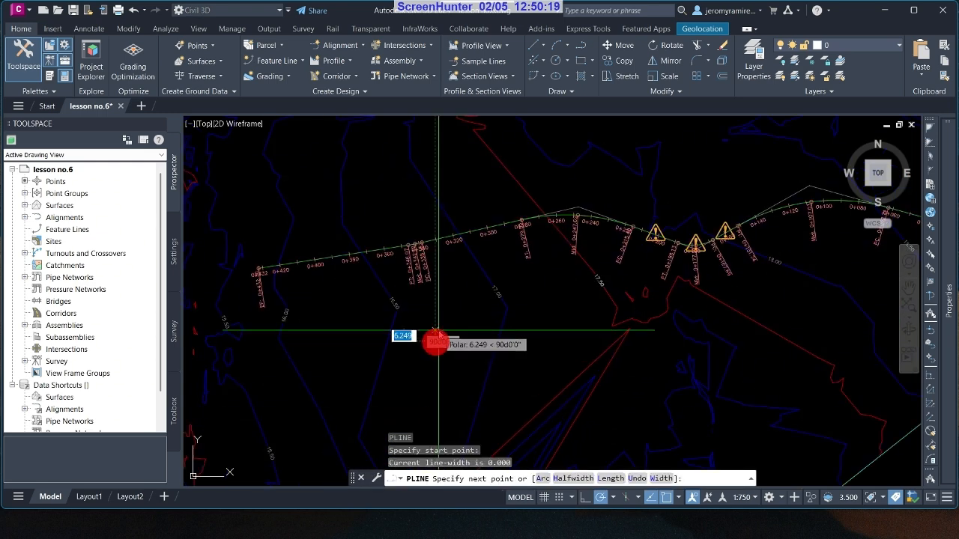
middle_click_drag(435, 452, 436, 381)
left_click(439, 395)
key("Return")
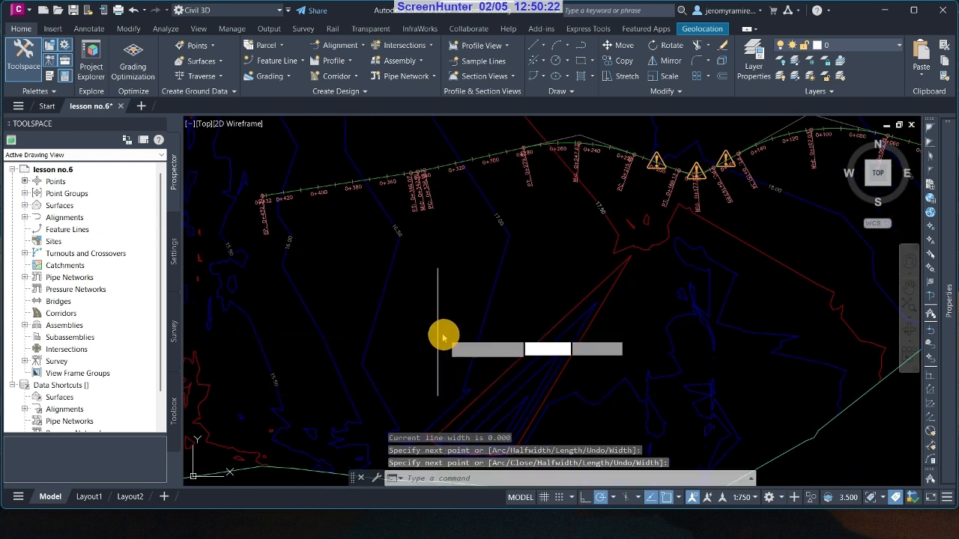
- Draw a horizontal polyline running east from the upper end of the vertical polyline, forming an L-shaped corner
key("Return")
left_click(438, 268)
left_click(653, 268)
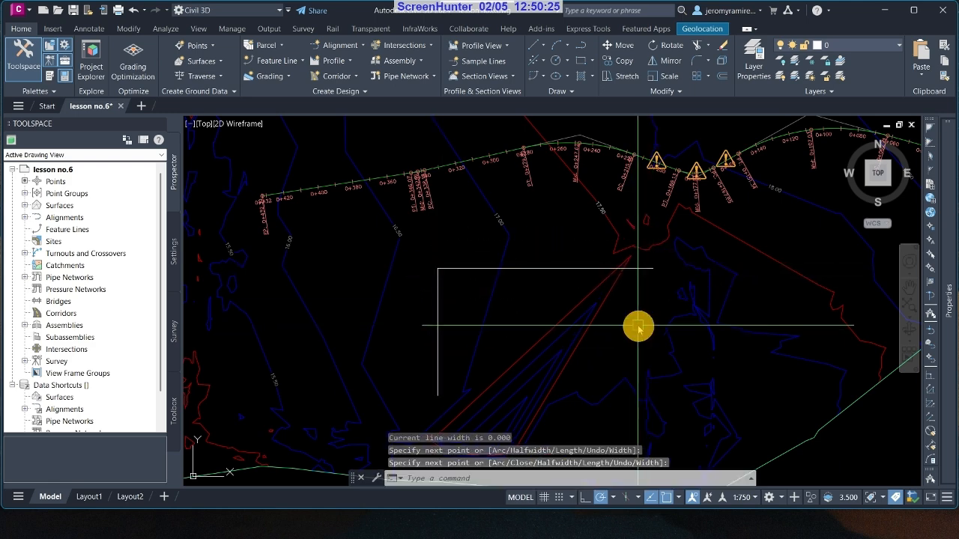
key("Return")
left_click(363, 46)
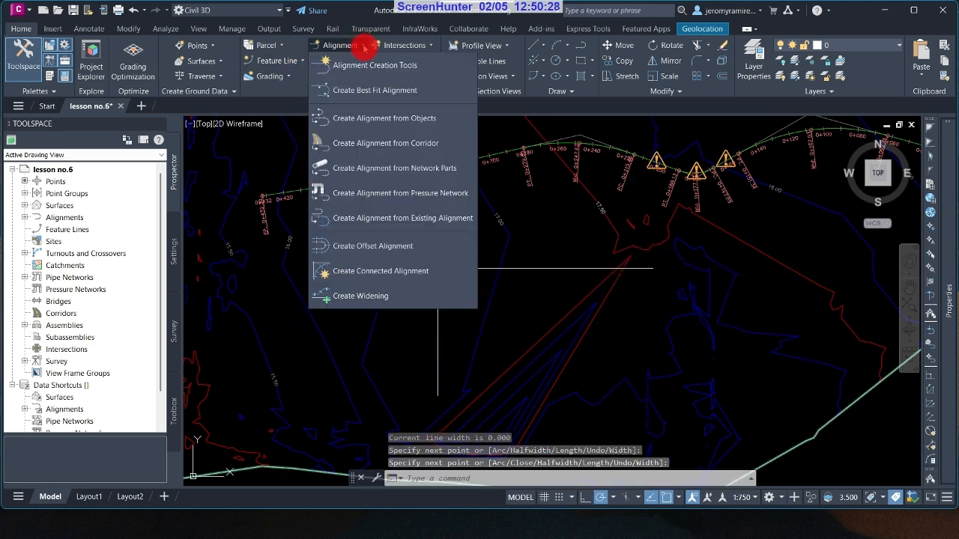
left_click(365, 90)
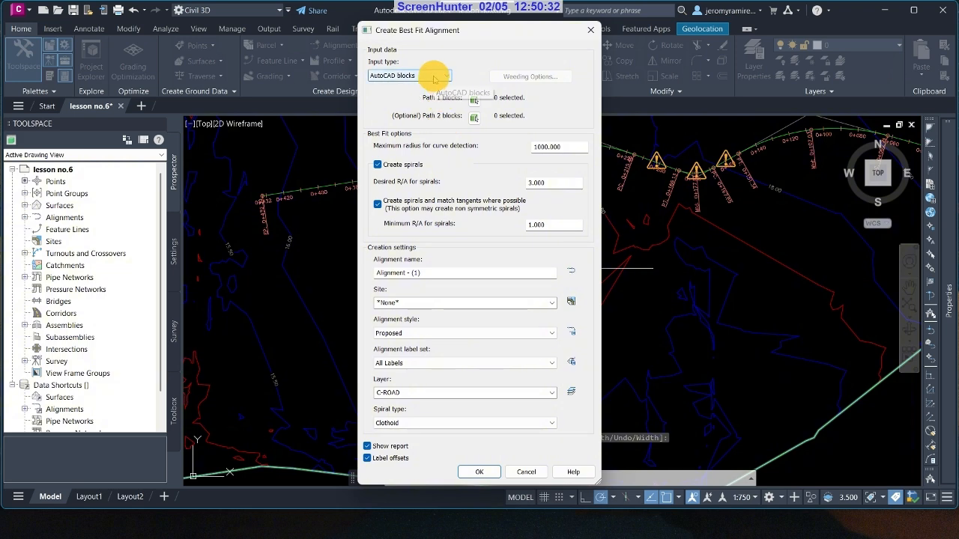
left_click_drag(480, 30, 276, 51)
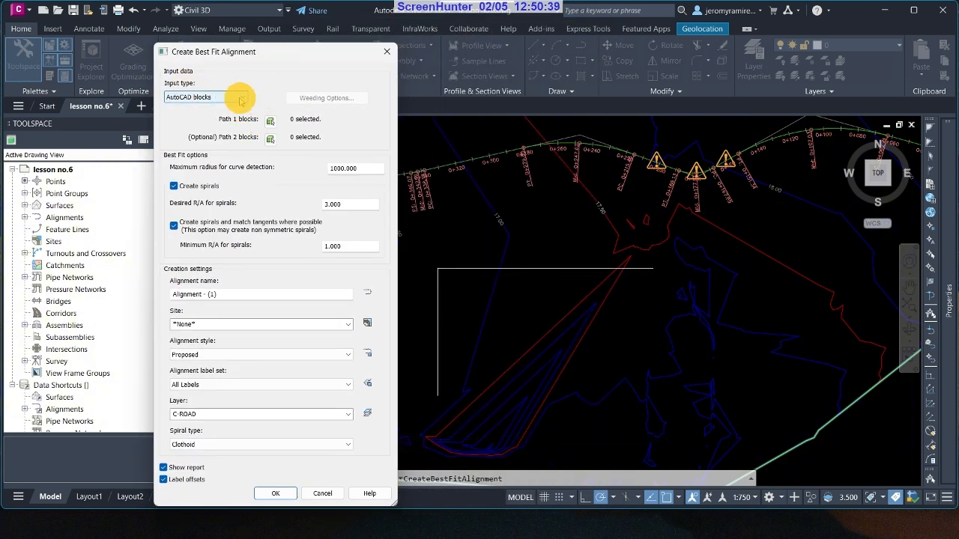
left_click(240, 99)
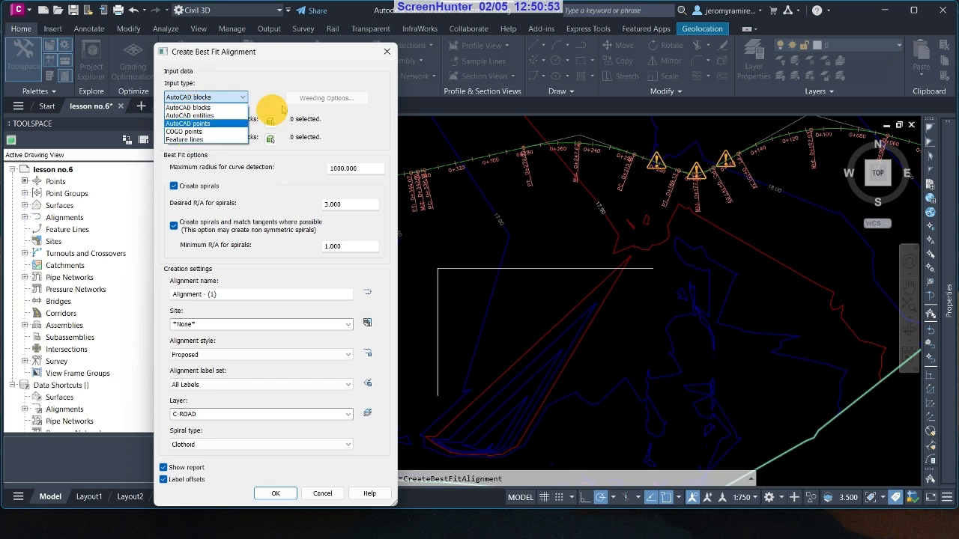
left_click(216, 140)
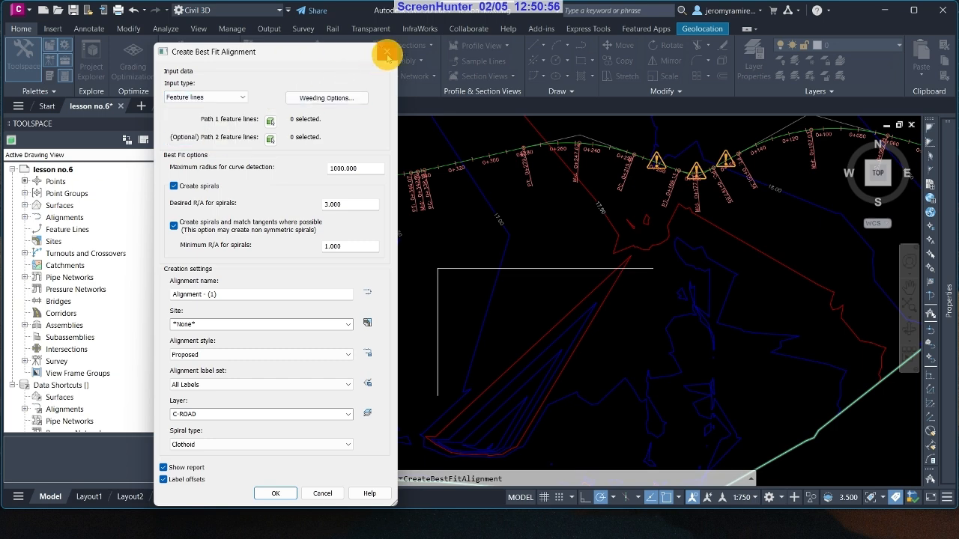
left_click(387, 54)
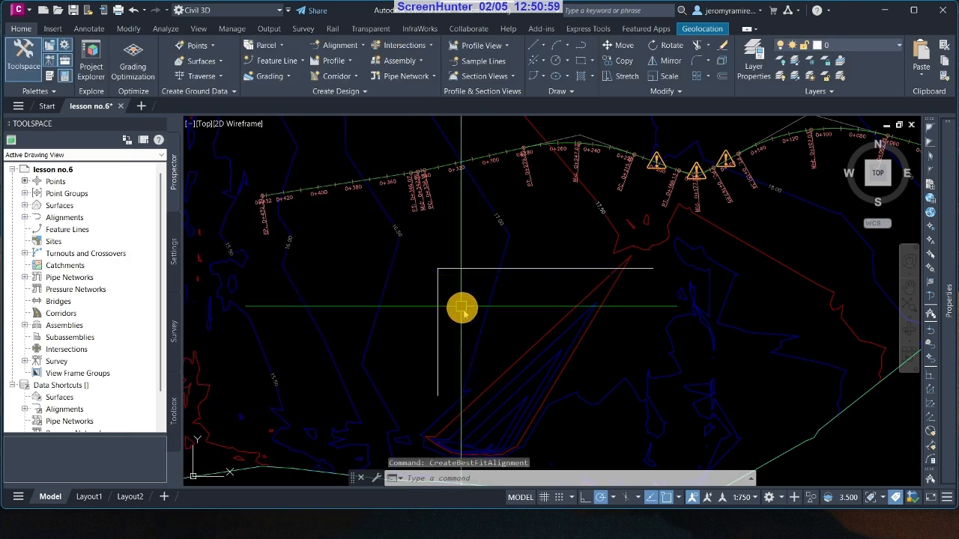
- Convert the horizontal polyline into a feature line from objects, accepting the default creation settings
scroll(460, 314, "up", 2)
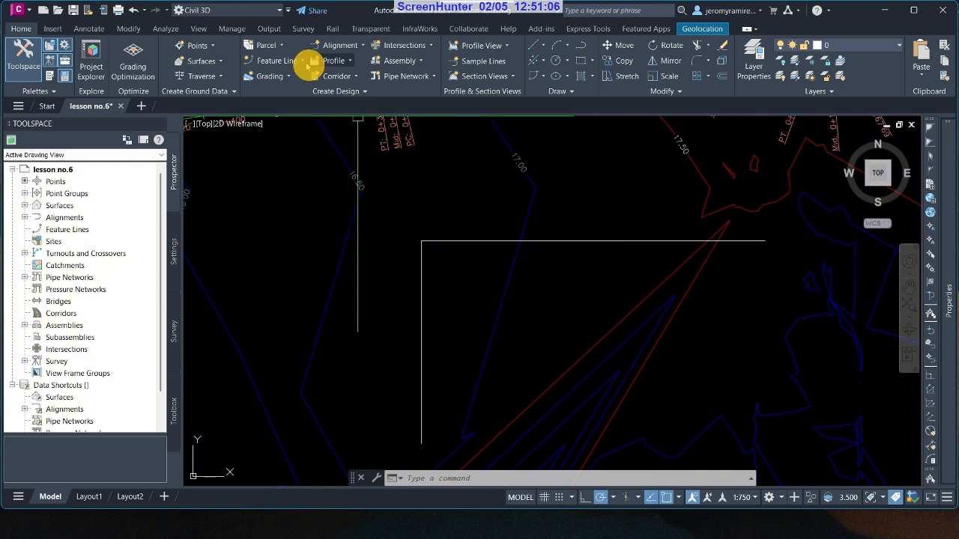
left_click(302, 61)
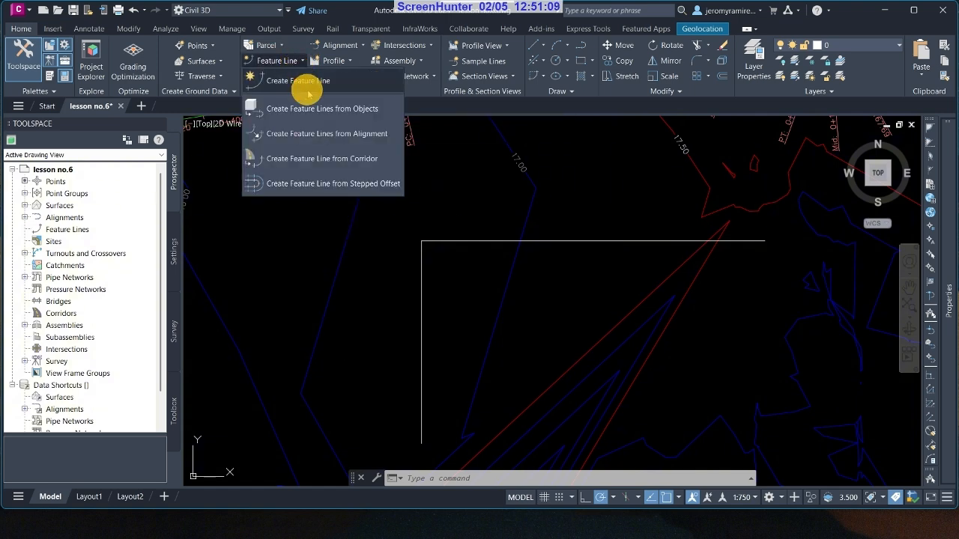
left_click(307, 110)
left_click(455, 241)
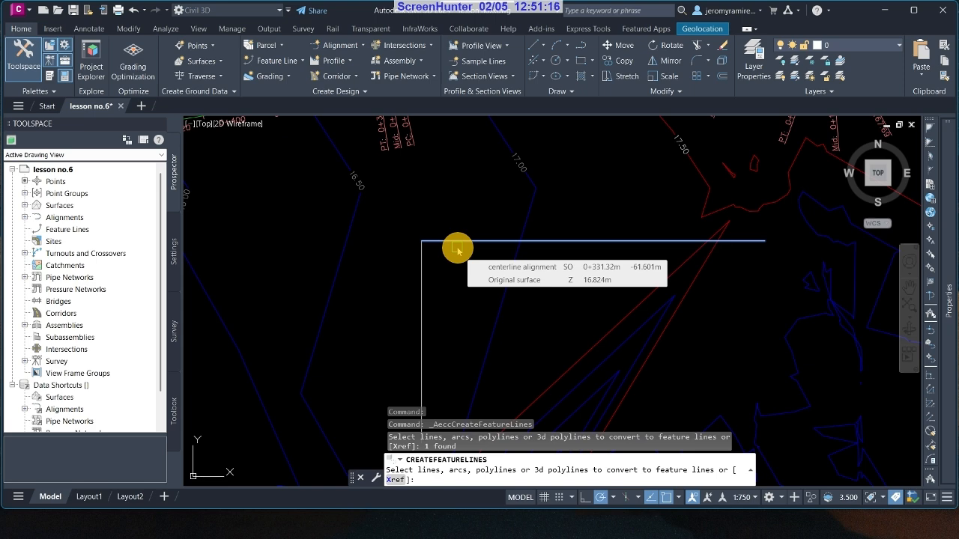
key("Return")
left_click(697, 341)
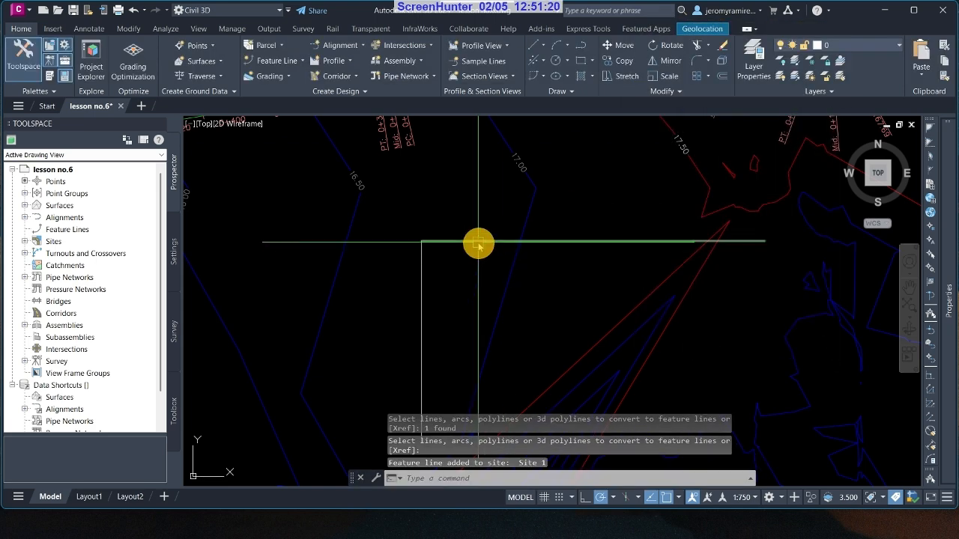
- Convert the vertical polyline into a feature line from objects with the default creation settings
left_click(278, 60)
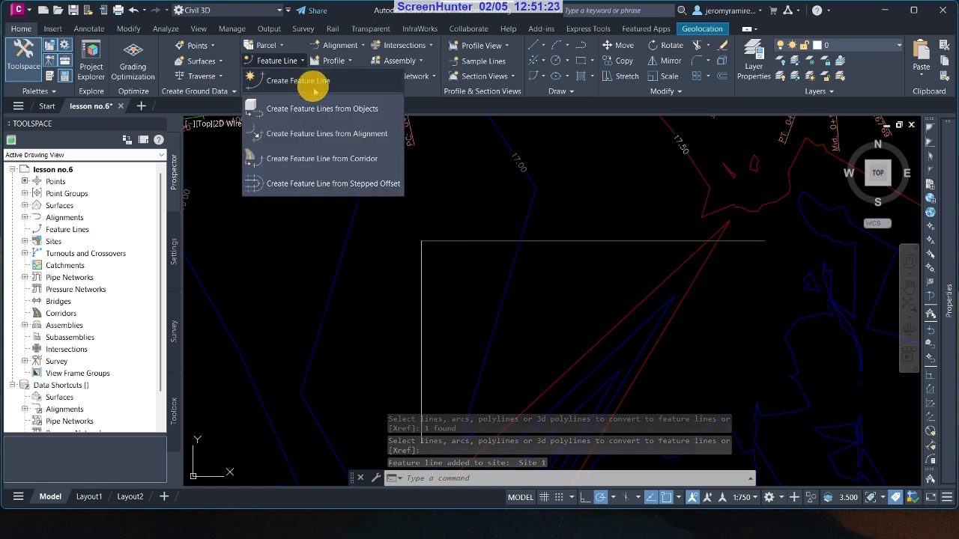
left_click(319, 109)
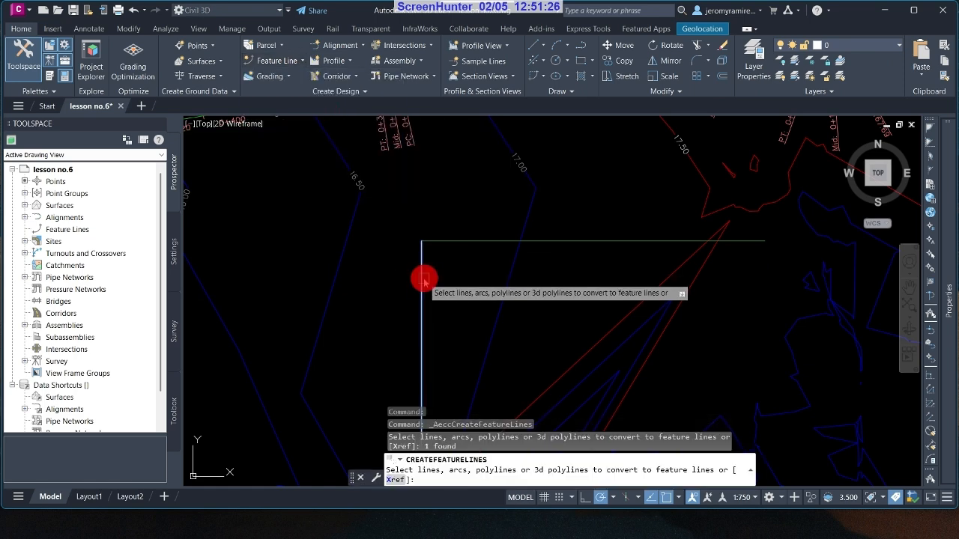
key("Return")
left_click(684, 342)
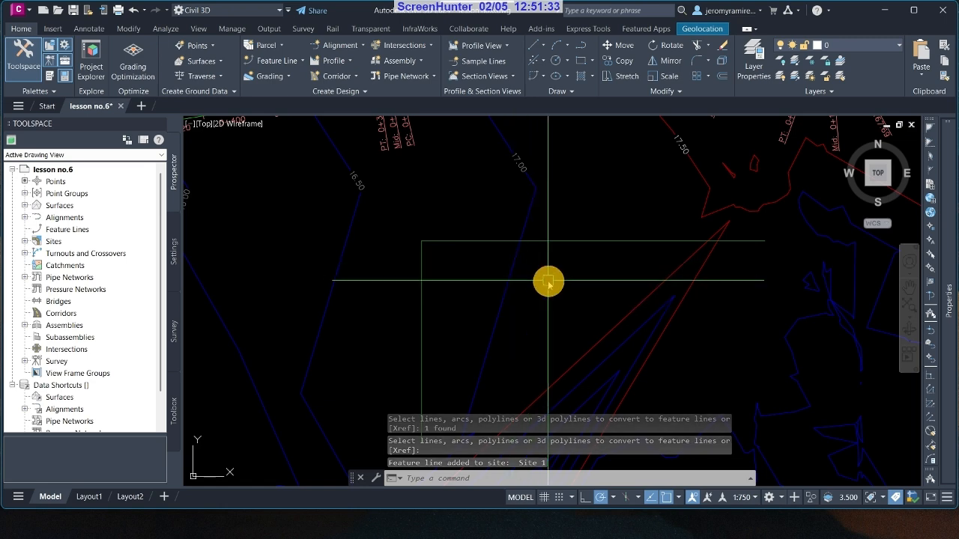
- Start a best fit alignment from feature lines, using the horizontal line as path 1 and the vertical line as path 2
left_click(363, 47)
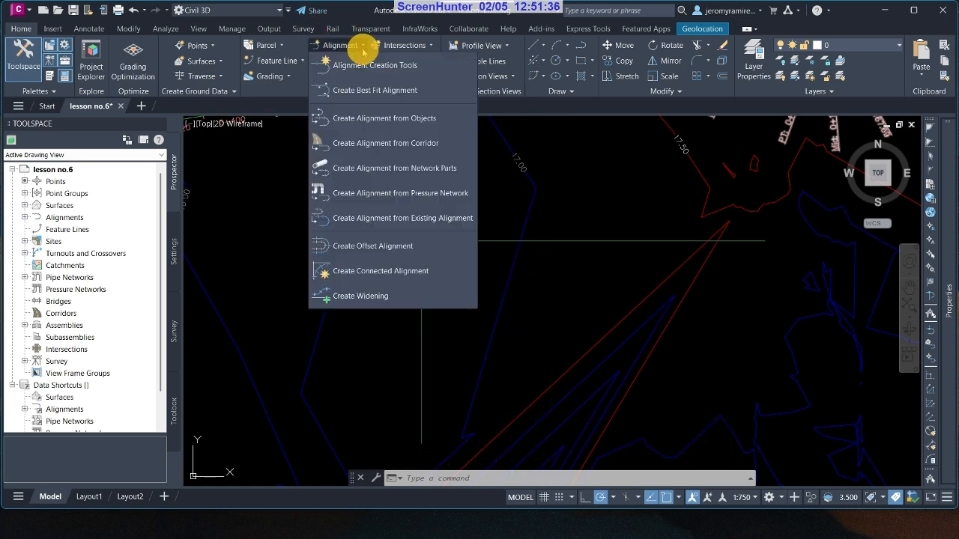
left_click(383, 90)
left_click(437, 78)
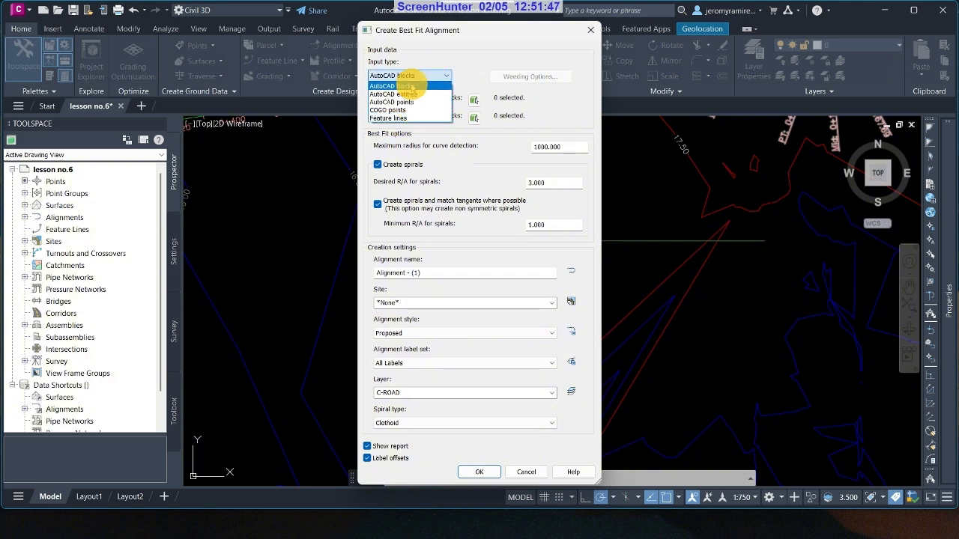
left_click(414, 118)
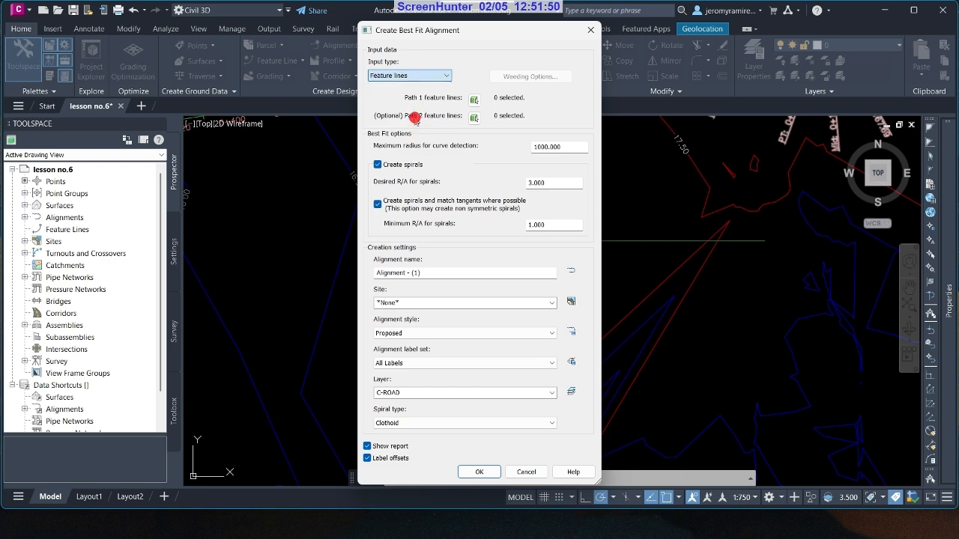
left_click(474, 100)
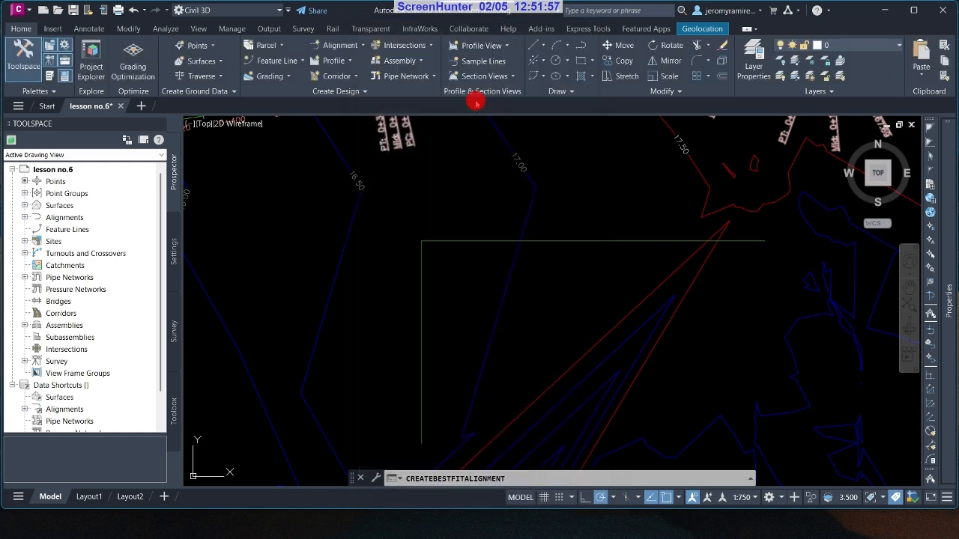
left_click(597, 242)
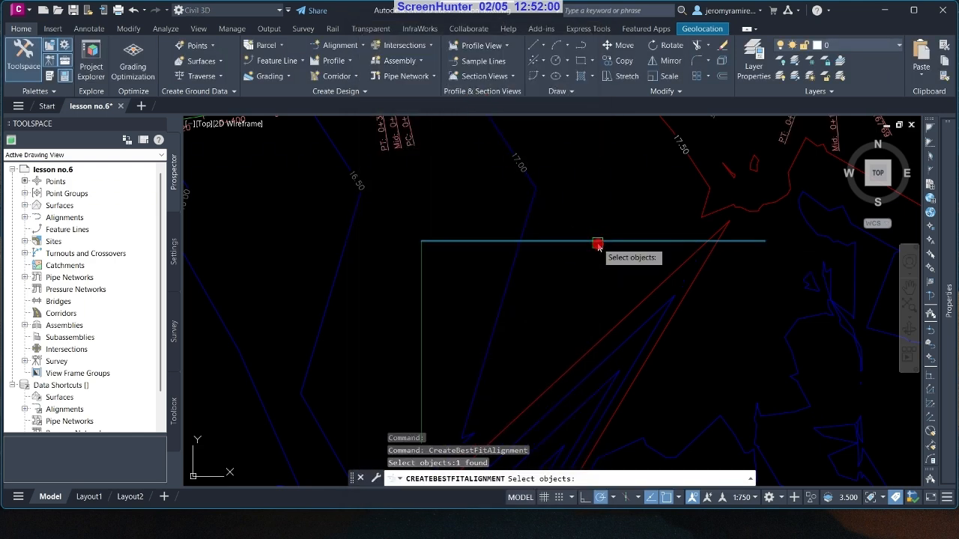
key("Return")
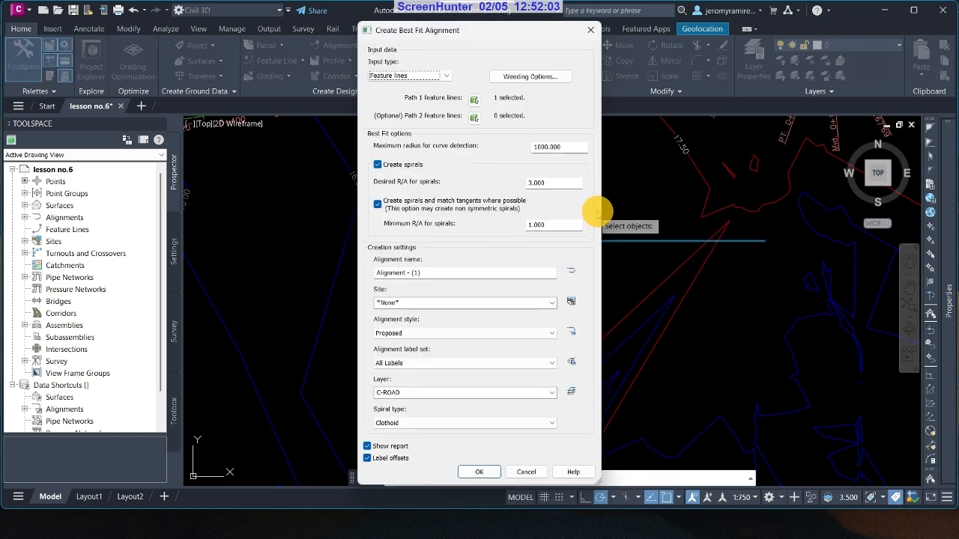
left_click(474, 118)
left_click(420, 292)
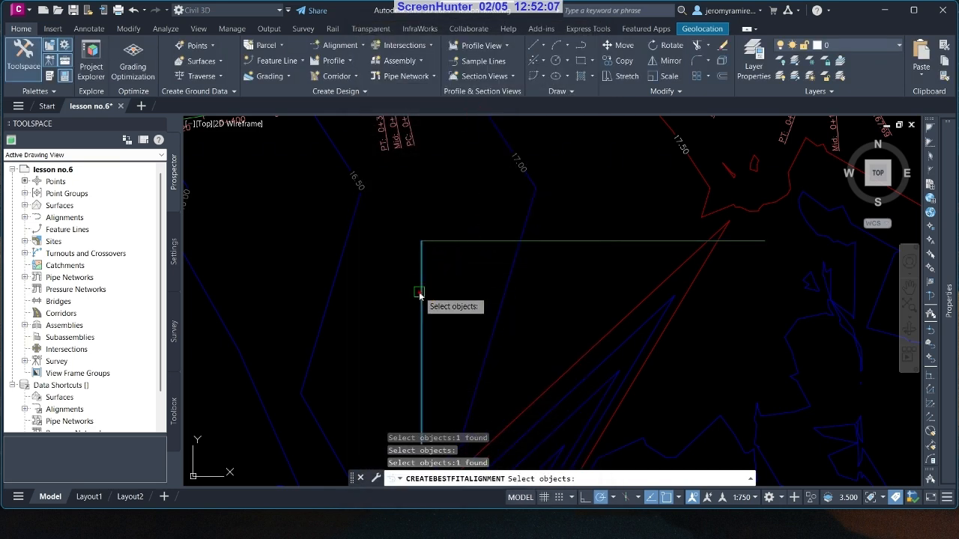
key("Return")
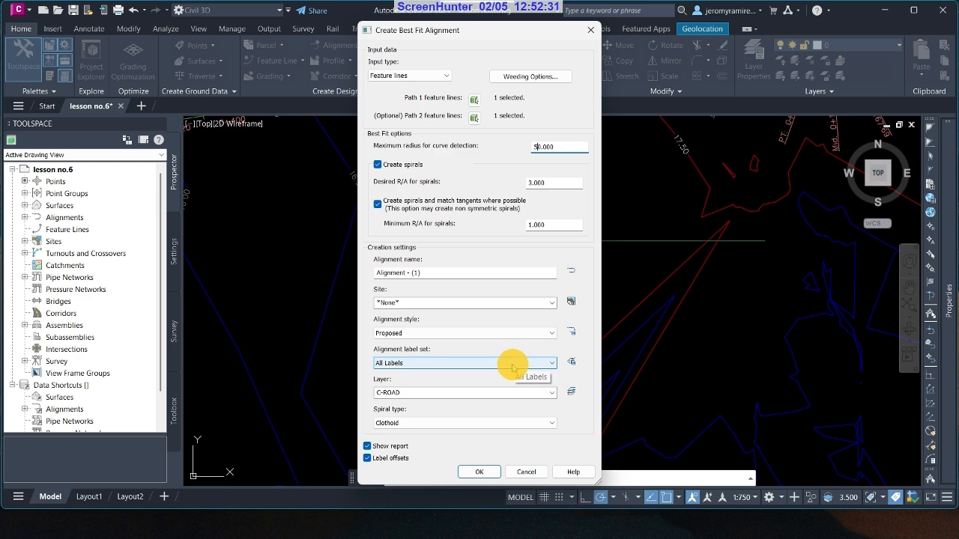
- Set the maximum radius for curve detection to 50 and the spiral type to Cubic Parabola, create the best fit alignment and close its report
left_click(493, 424)
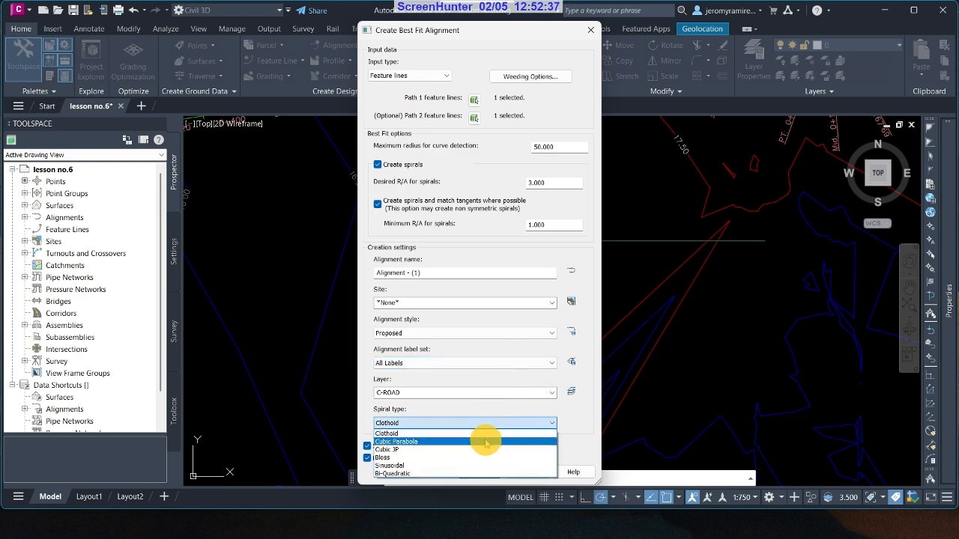
left_click(485, 442)
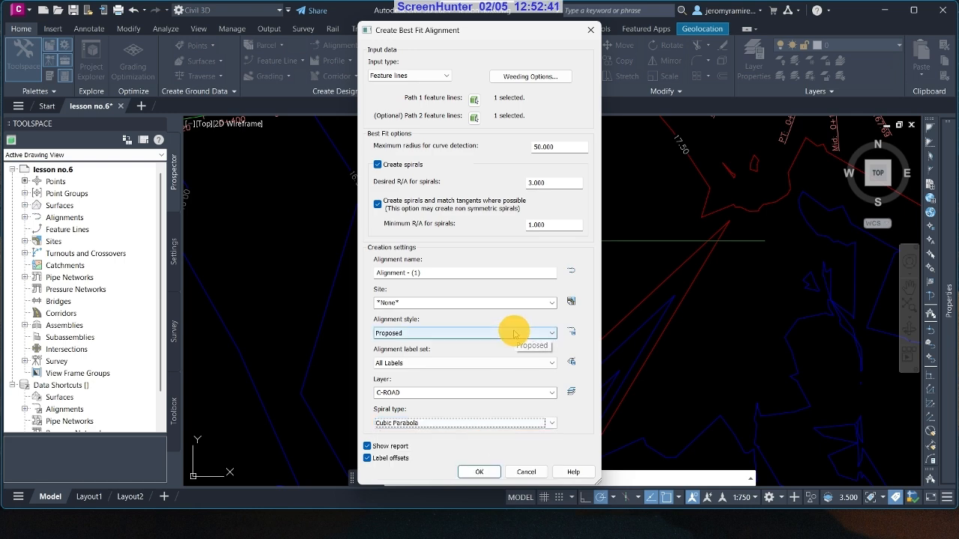
left_click_drag(544, 39, 484, 19)
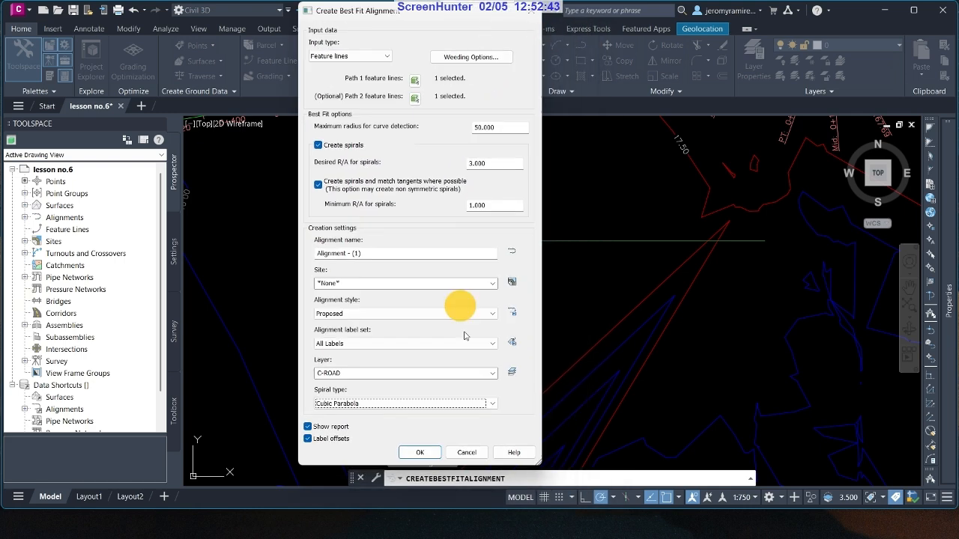
left_click(432, 453)
left_click(489, 73)
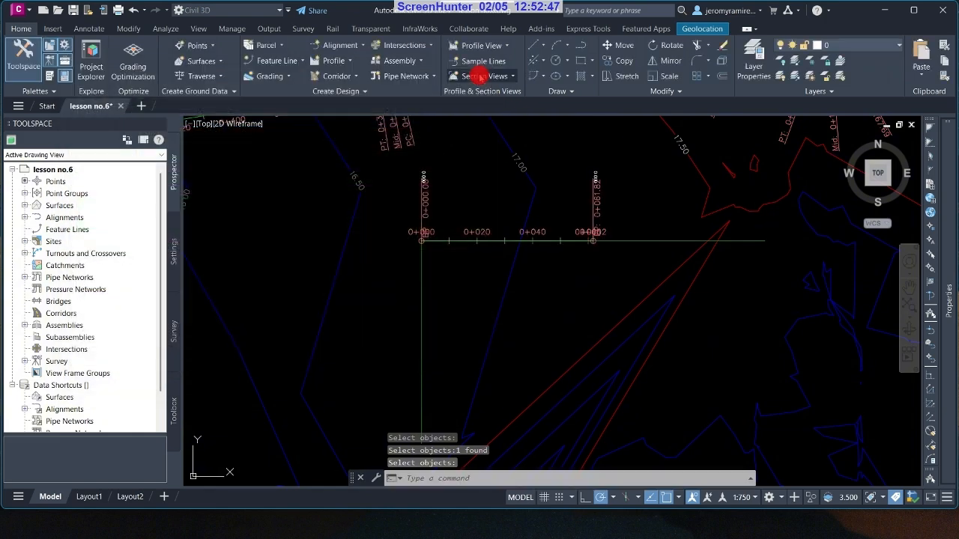
scroll(596, 224, "up", 1)
left_click(625, 251)
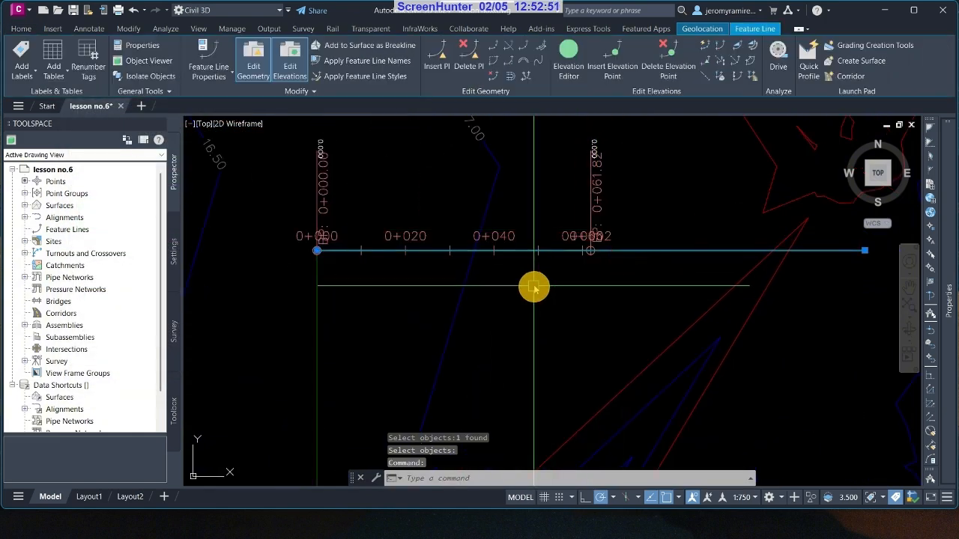
key("Escape")
- Start a polyline near the surface's east boundary and run it southwest through three more vertices towards the southern edge
scroll(547, 283, "down", 4)
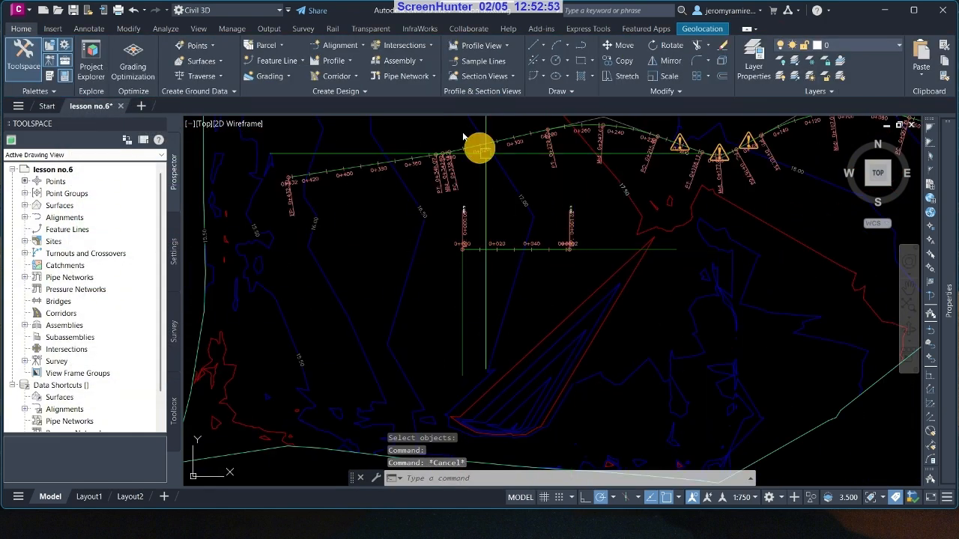
left_click(361, 46)
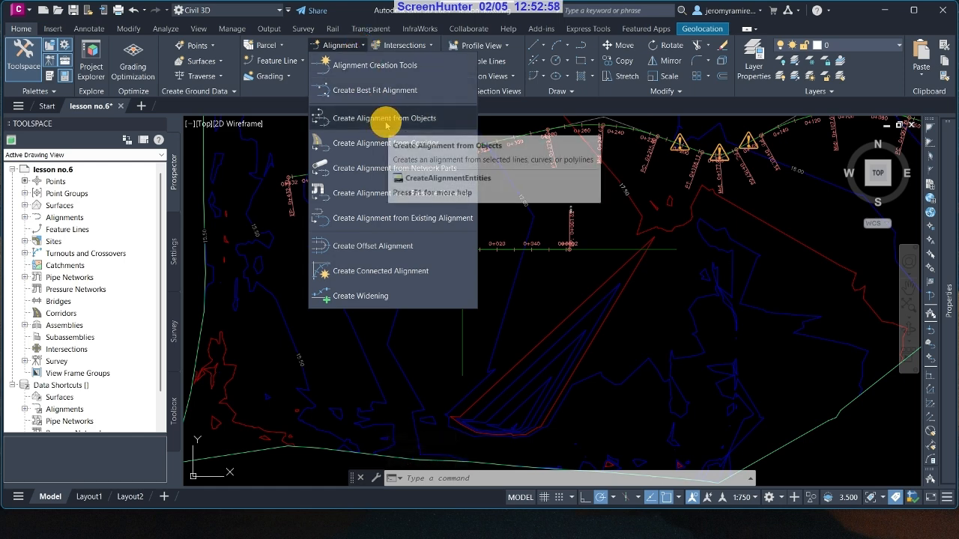
type("pl")
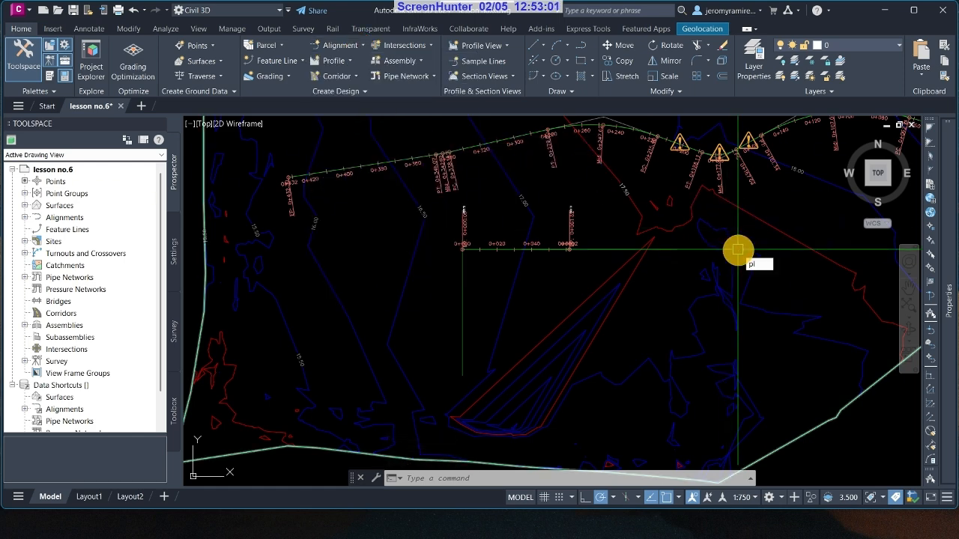
key("Return")
scroll(760, 396, "down", 5)
scroll(821, 314, "up", 3)
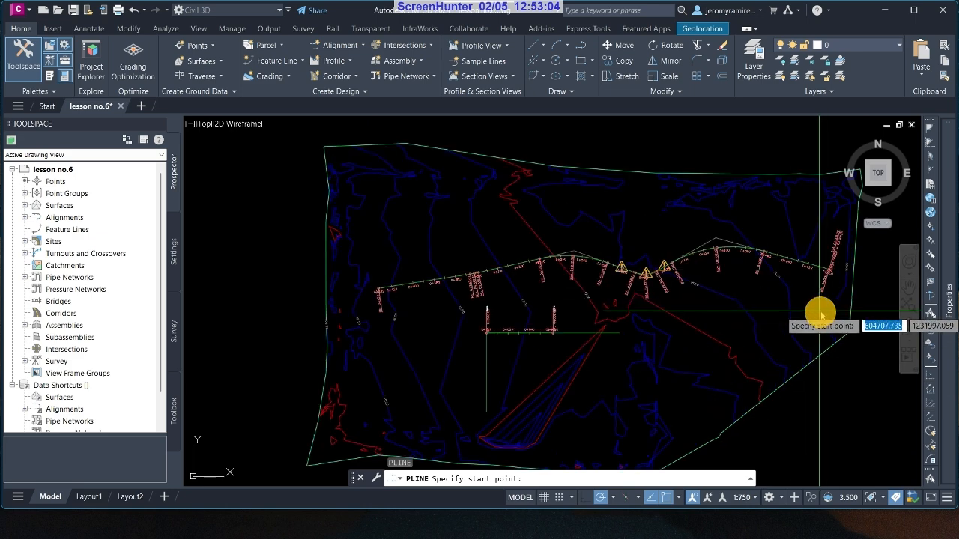
left_click(823, 313)
left_click(746, 378)
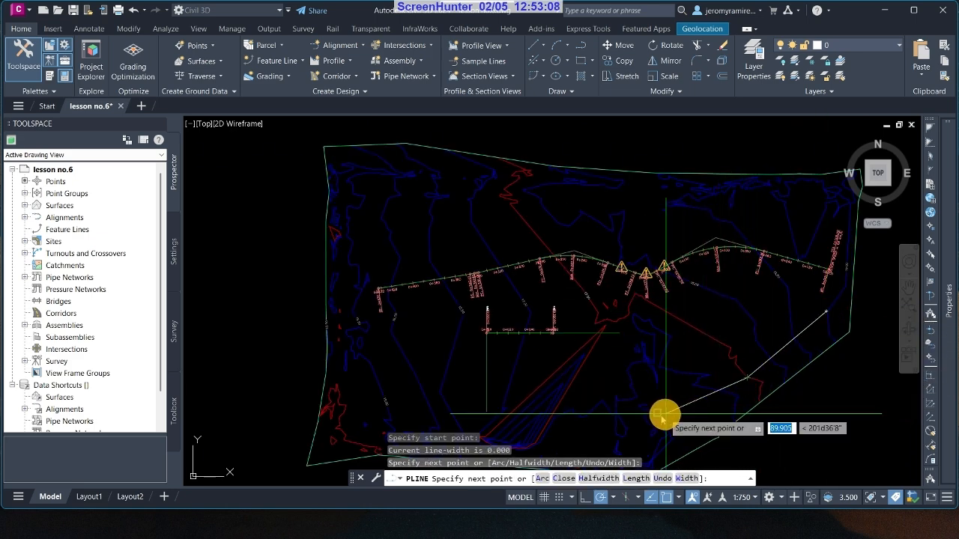
left_click(636, 424)
scroll(636, 424, "up", 4)
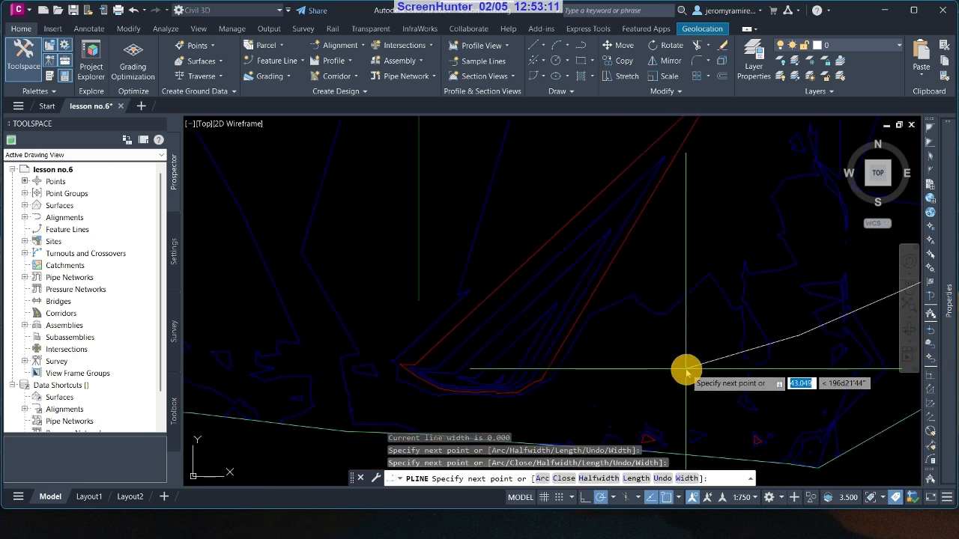
left_click(686, 370)
- Continue the polyline west to the surface's southwest corner, turn it north along the western boundary and finish it
scroll(482, 342, "down", 3)
scroll(442, 352, "up", 3)
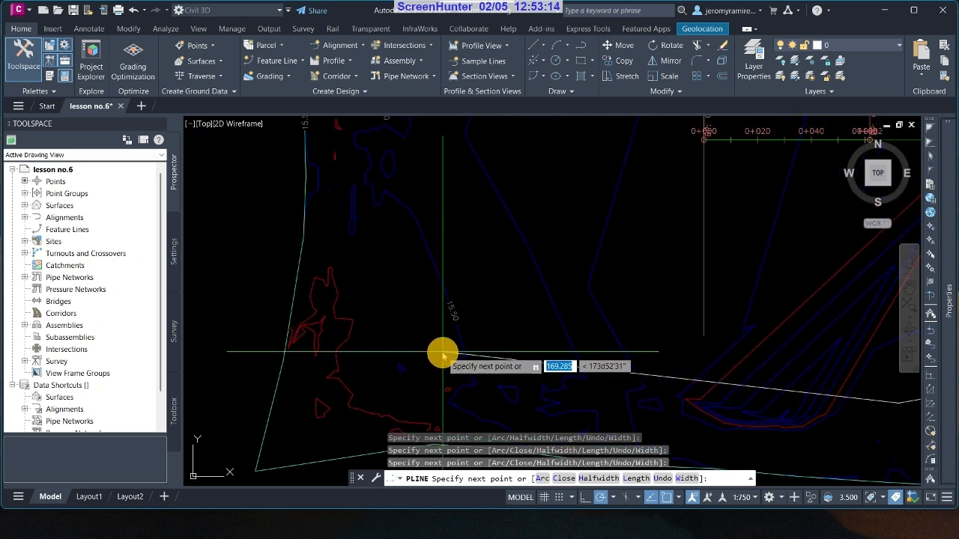
left_click(443, 352)
left_click(370, 253)
scroll(400, 338, "down", 2)
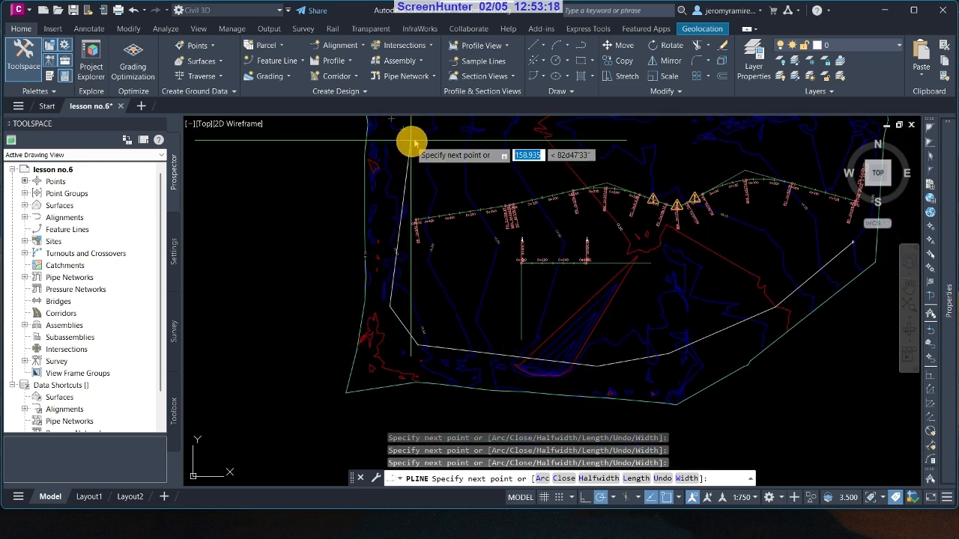
scroll(400, 172, "up", 4)
left_click(382, 193)
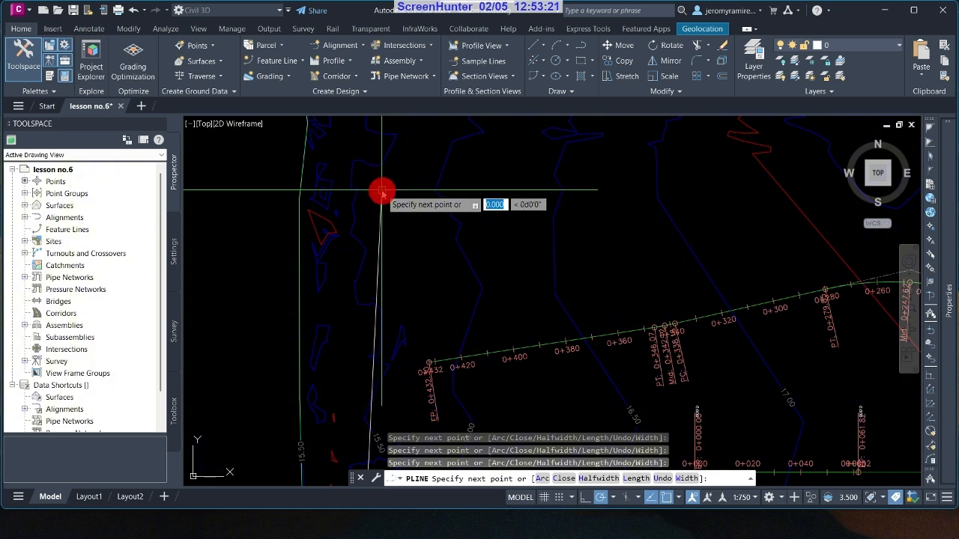
key("Return")
- Start an alignment from objects using the new polyline along the surface's southern edge, accepting the default direction
left_click(346, 44)
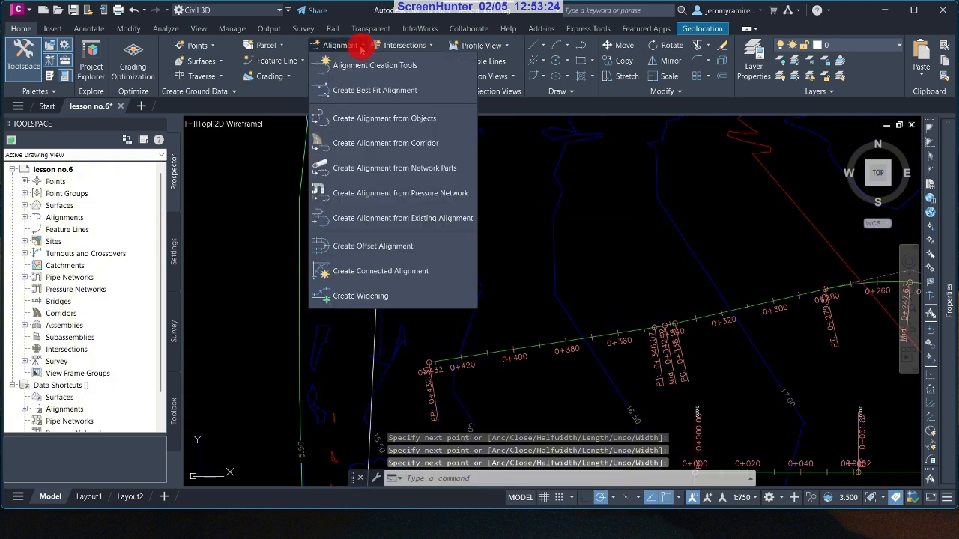
left_click(384, 118)
scroll(707, 317, "down", 3)
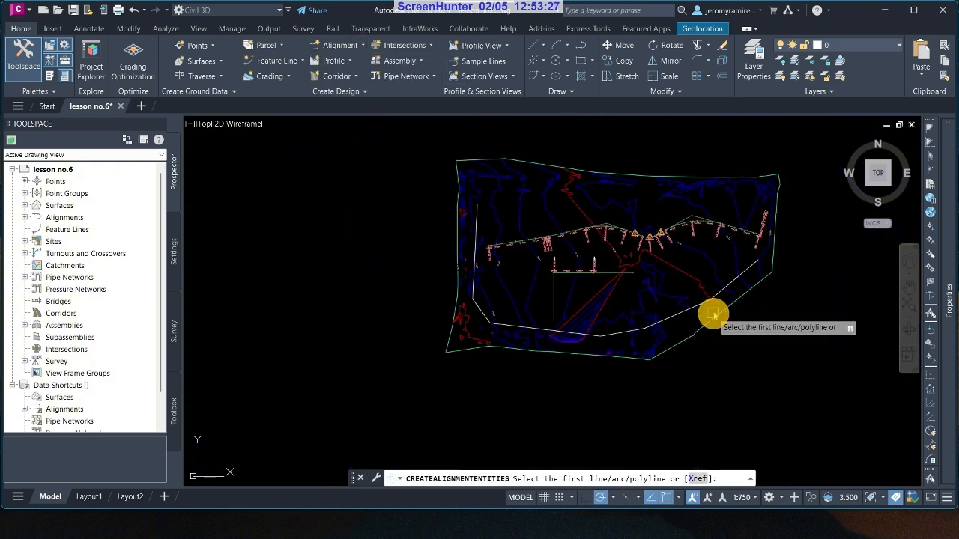
left_click(647, 325)
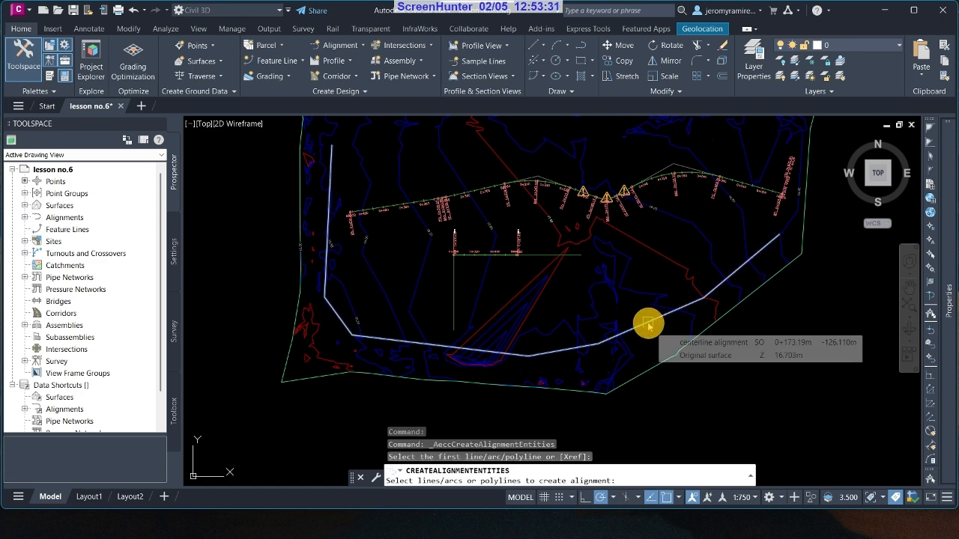
key("Return")
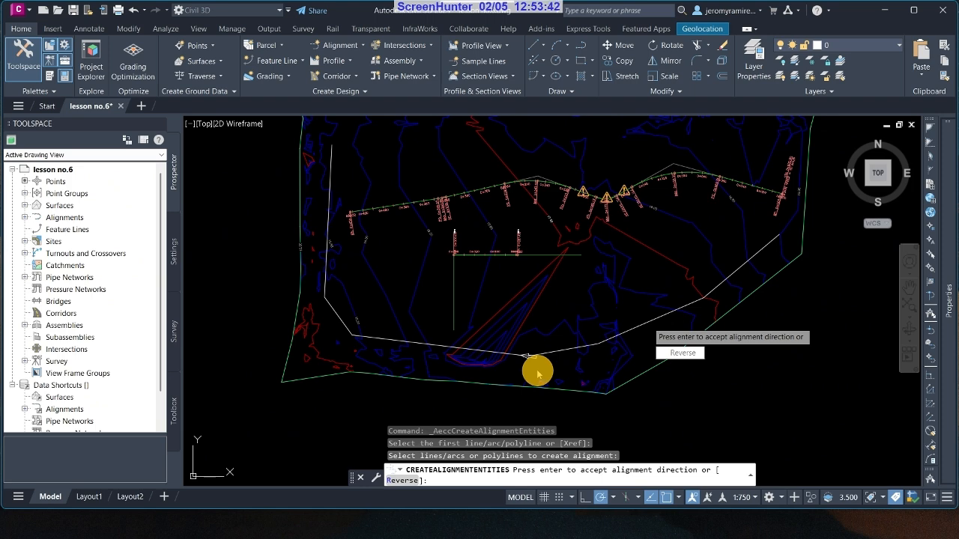
key("Return")
- Name the alignment centerline, with the Proposed style, the All Labels label set and a default radius of 50 m for curves between tangents
left_click_drag(540, 81, 834, 84)
left_click_drag(798, 110, 646, 100)
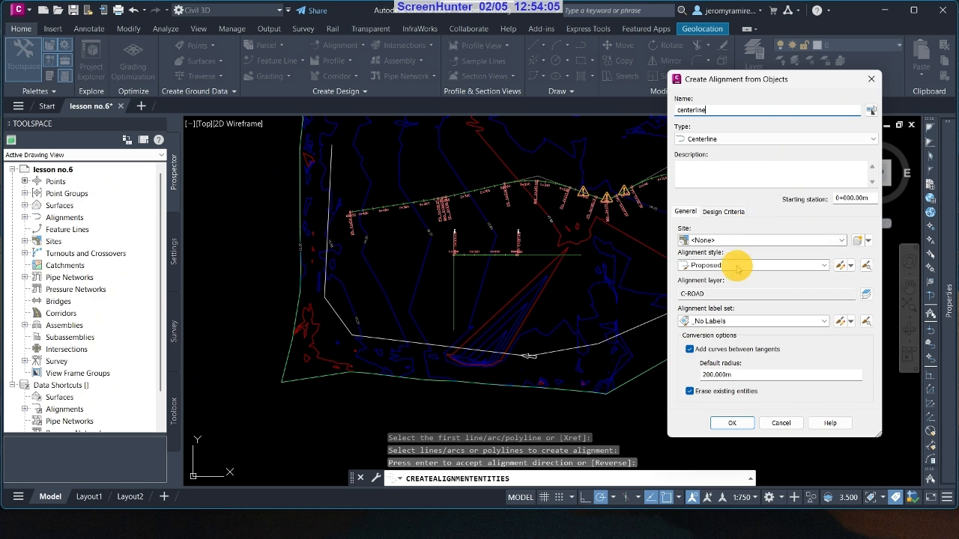
left_click(733, 265)
left_click(721, 325)
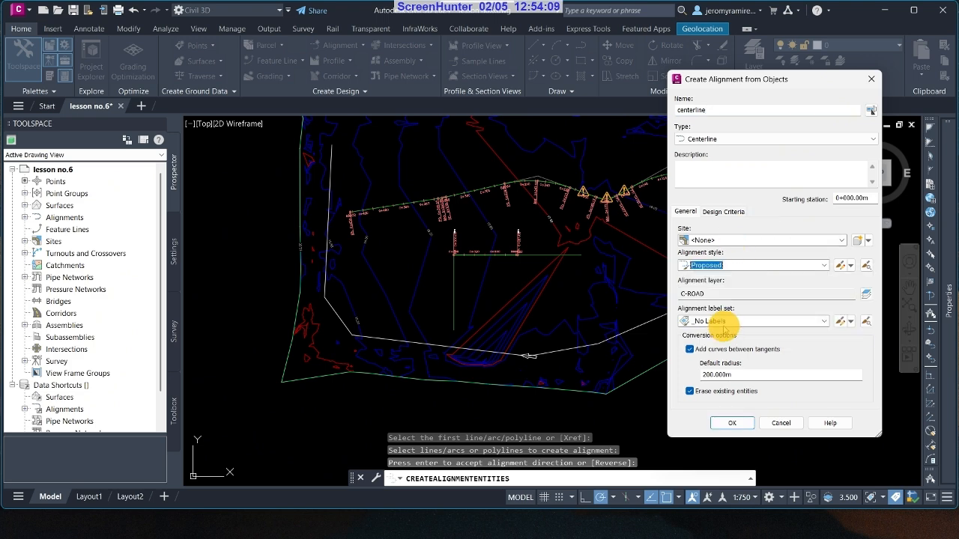
left_click(730, 321)
left_click(723, 341)
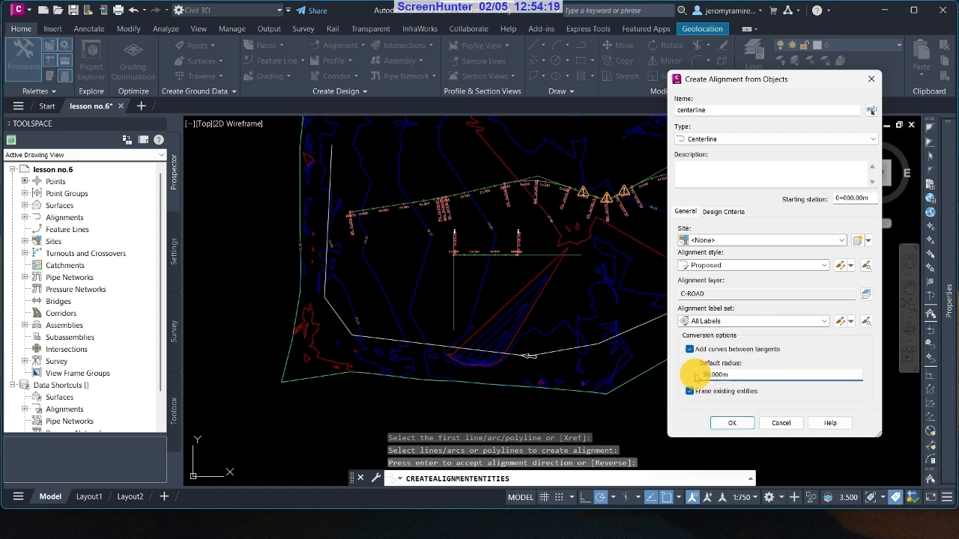
left_click(688, 349)
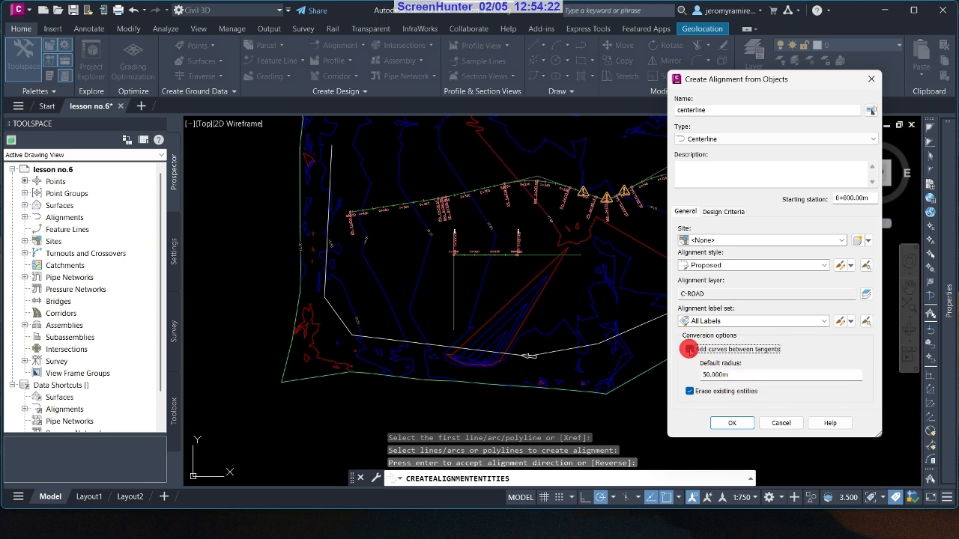
- Set the design speed to 60 km/h with criteria-based design, AASHTO 2011 Metric eMax 8% minimum radius and the Basic check set, and create the alignment
left_click(723, 211)
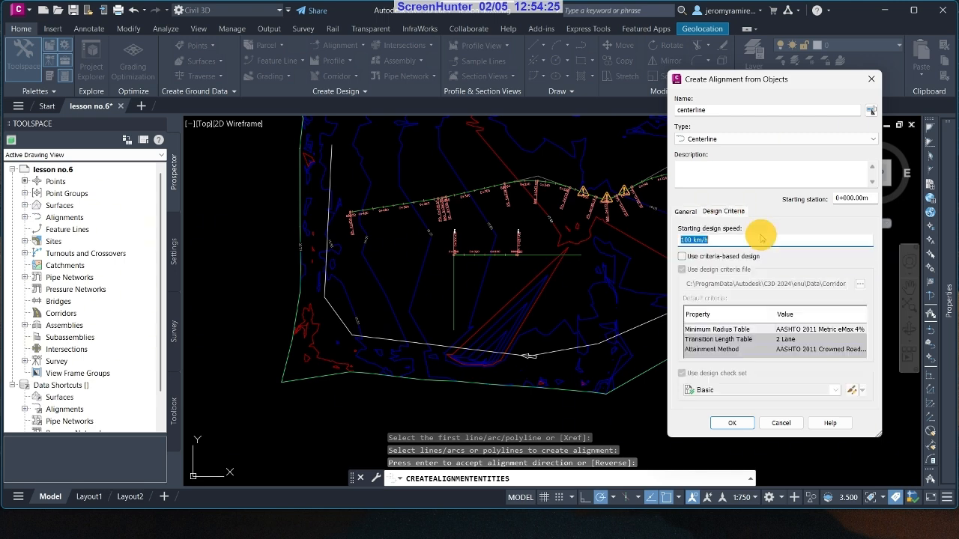
left_click(682, 257)
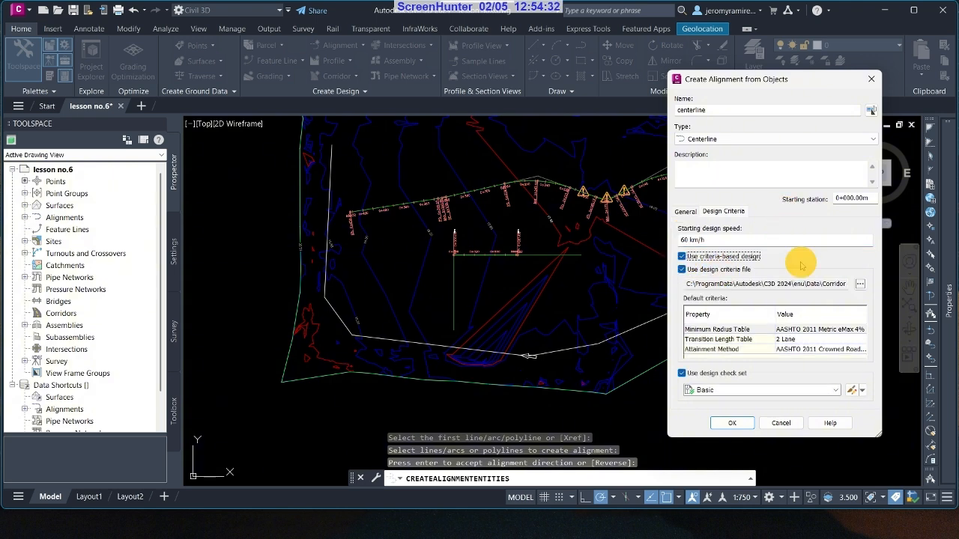
left_click(839, 335)
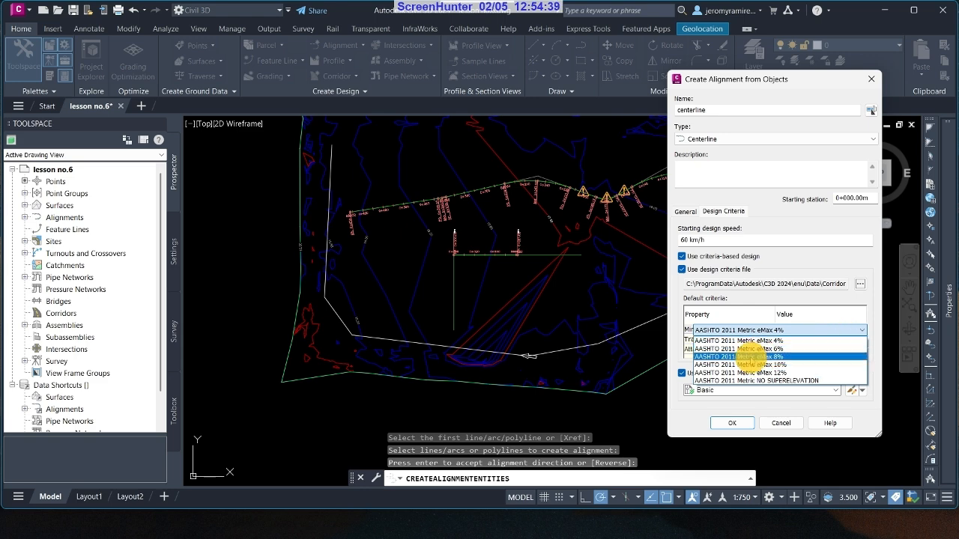
left_click(749, 357)
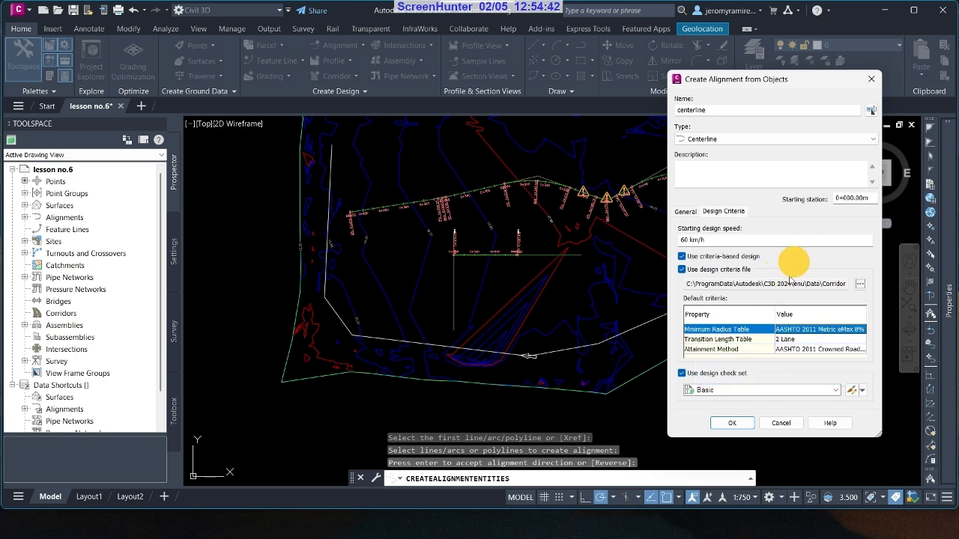
left_click(784, 389)
left_click(716, 403)
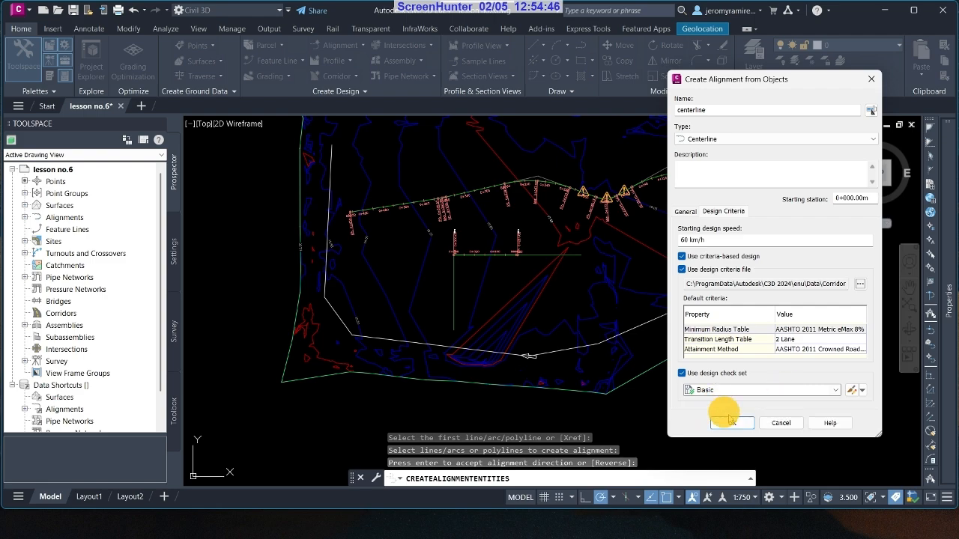
left_click(733, 424)
- Examine the curves and labels of the new alignment along the surface's southern edge, and look over the alignment creation methods
scroll(681, 308, "up", 5)
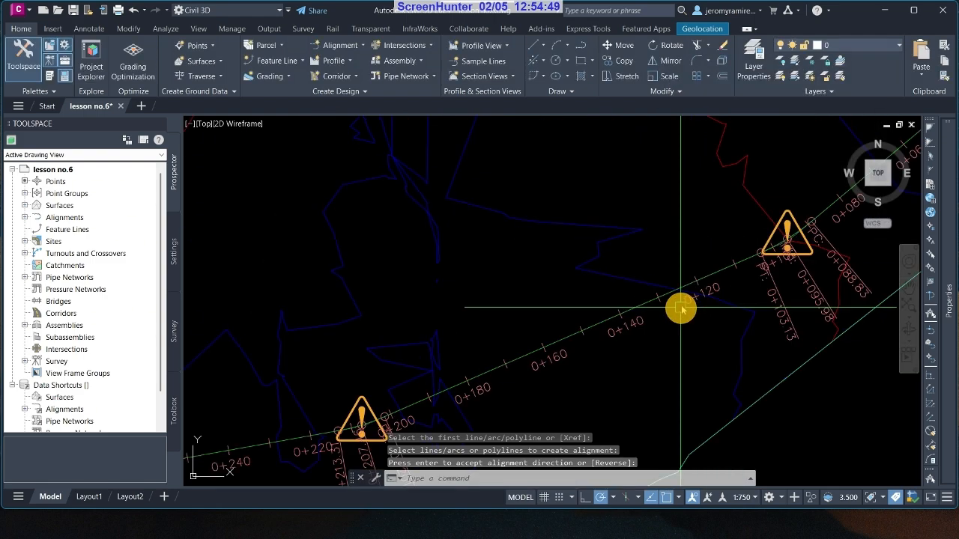
scroll(686, 308, "up", 3)
scroll(642, 315, "down", 8)
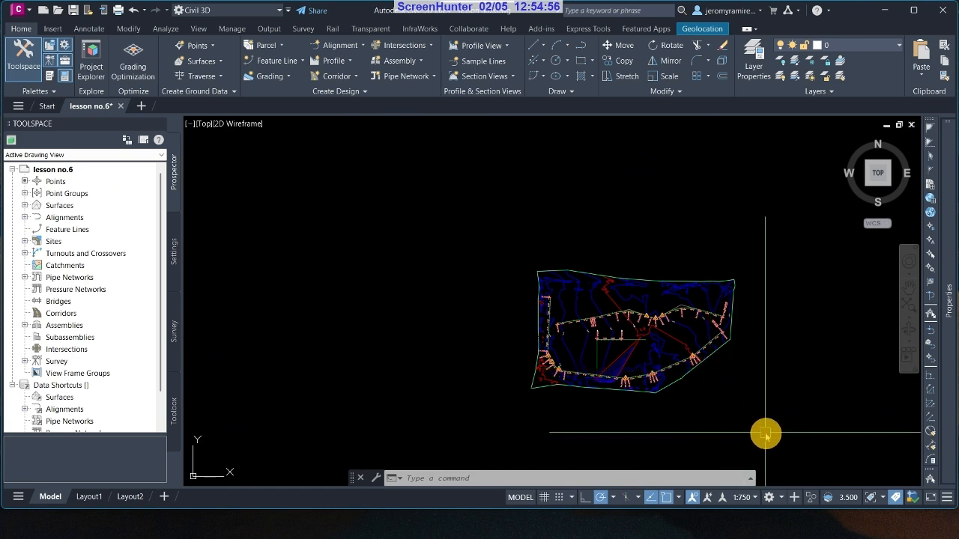
scroll(719, 367, "up", 4)
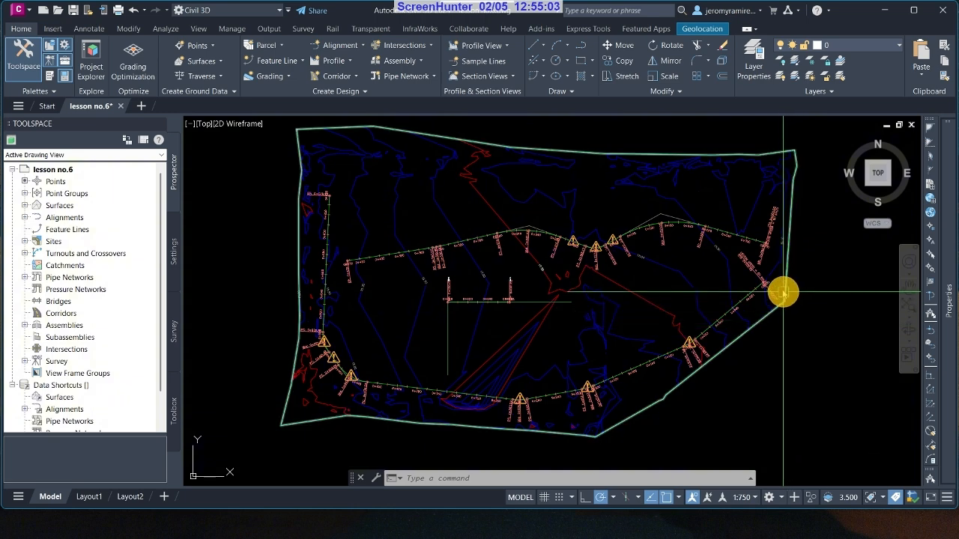
scroll(771, 289, "up", 2)
scroll(771, 289, "down", 2)
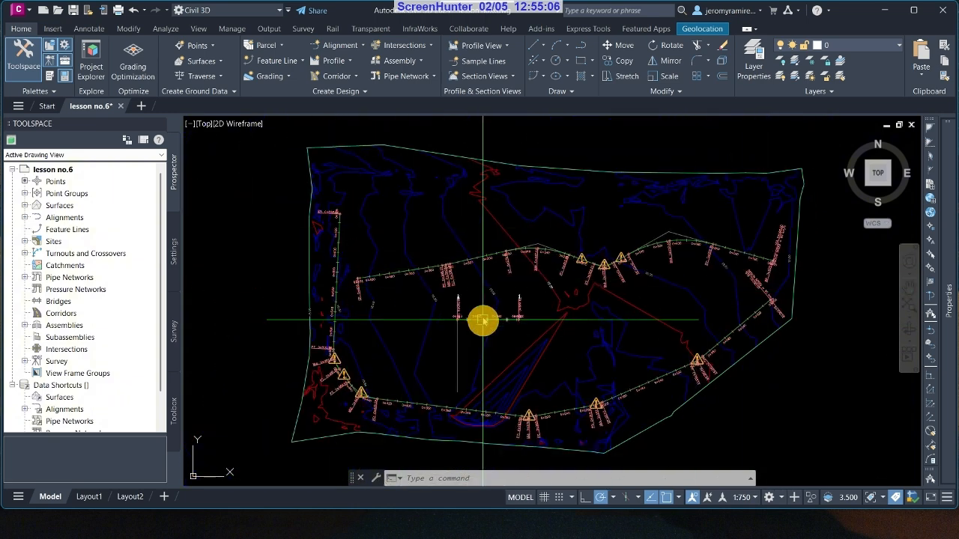
left_click(361, 45)
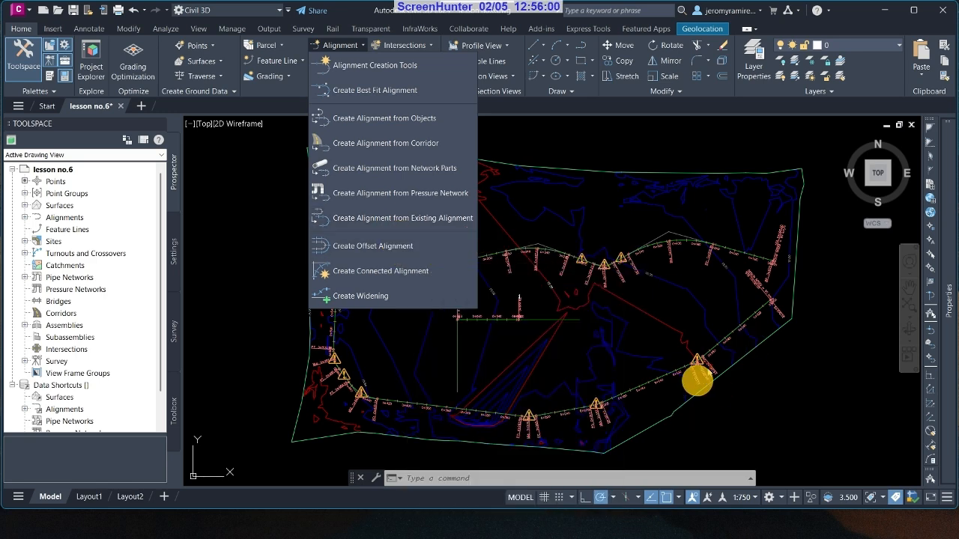
- Create one offset alignment on each side of the centerline alignment at 3 m, using the Offsets style and the All Labels label set
scroll(730, 301, "up", 6)
left_click(739, 310)
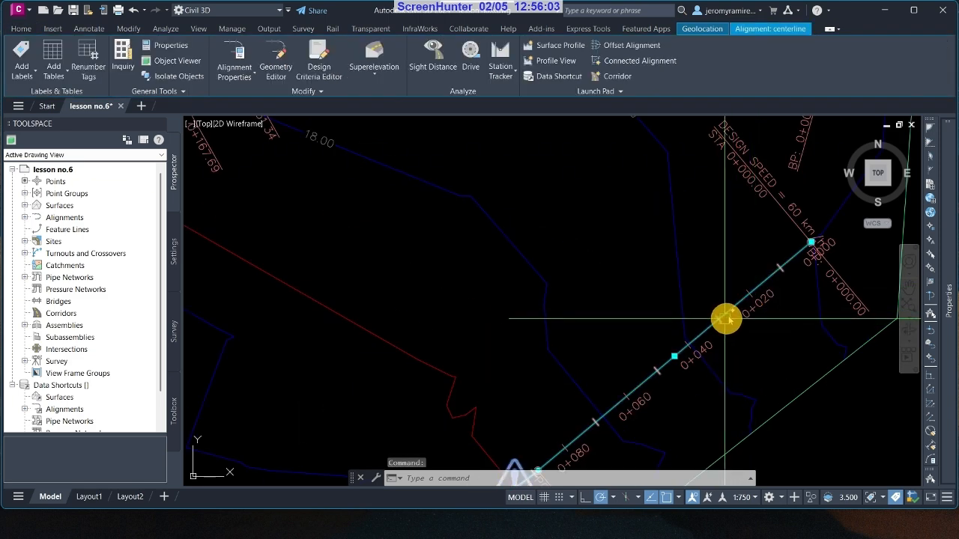
left_click(629, 45)
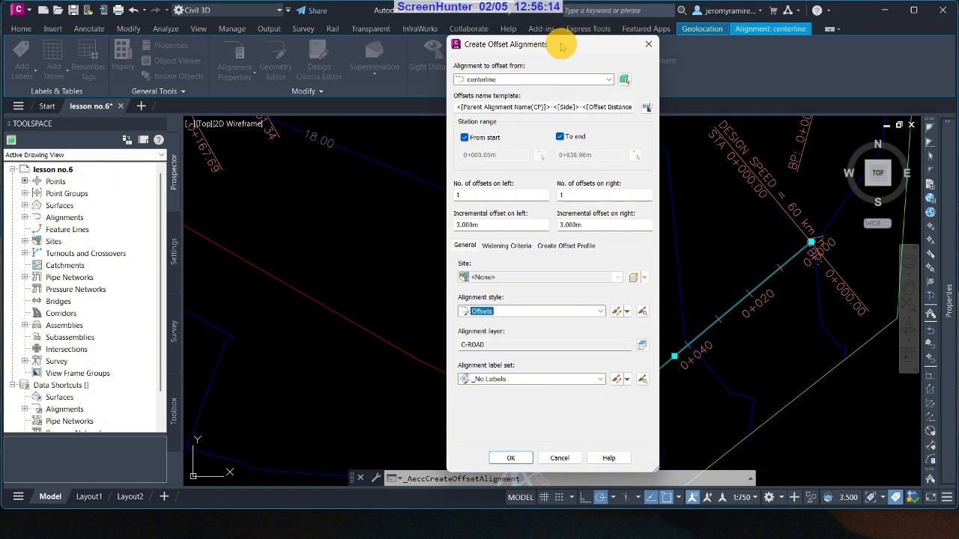
left_click_drag(560, 46, 414, 45)
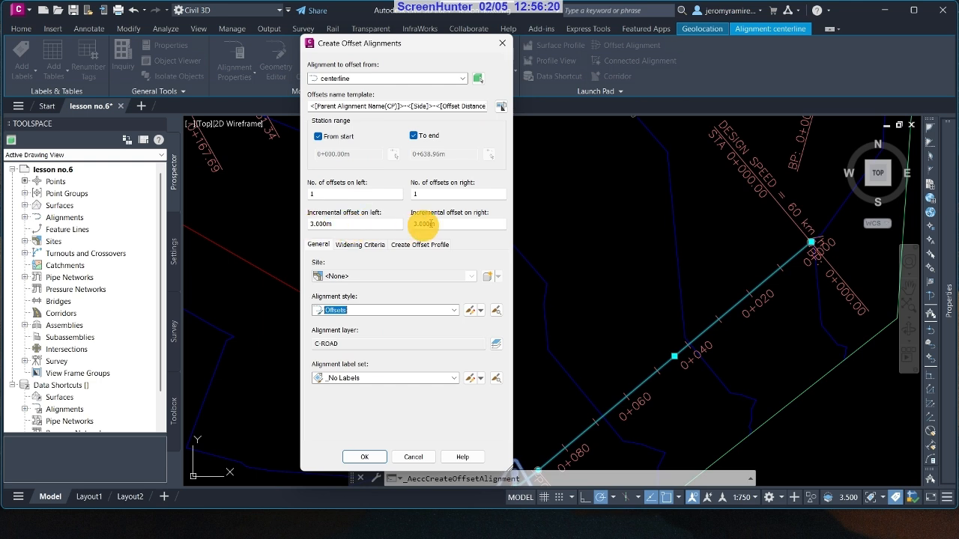
left_click(408, 379)
left_click(364, 390)
left_click(387, 378)
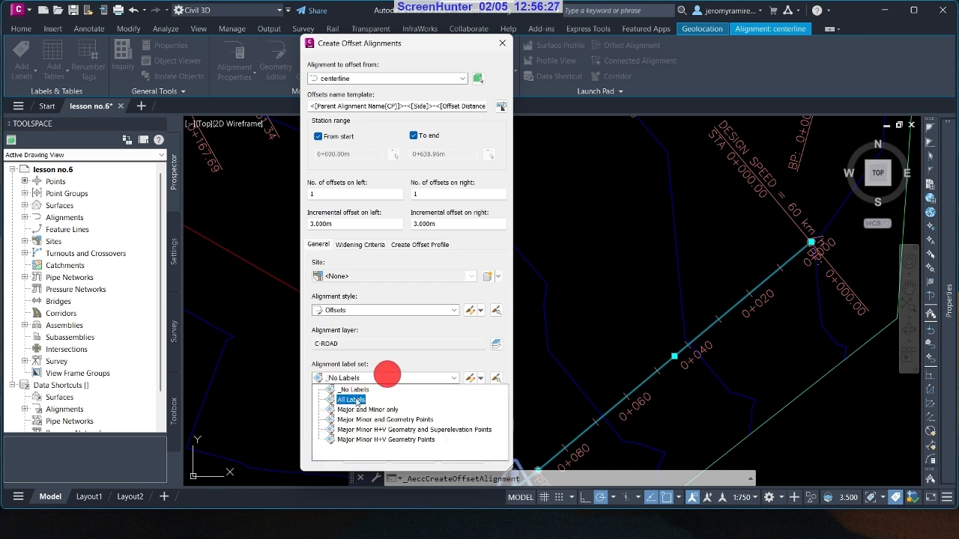
left_click(351, 400)
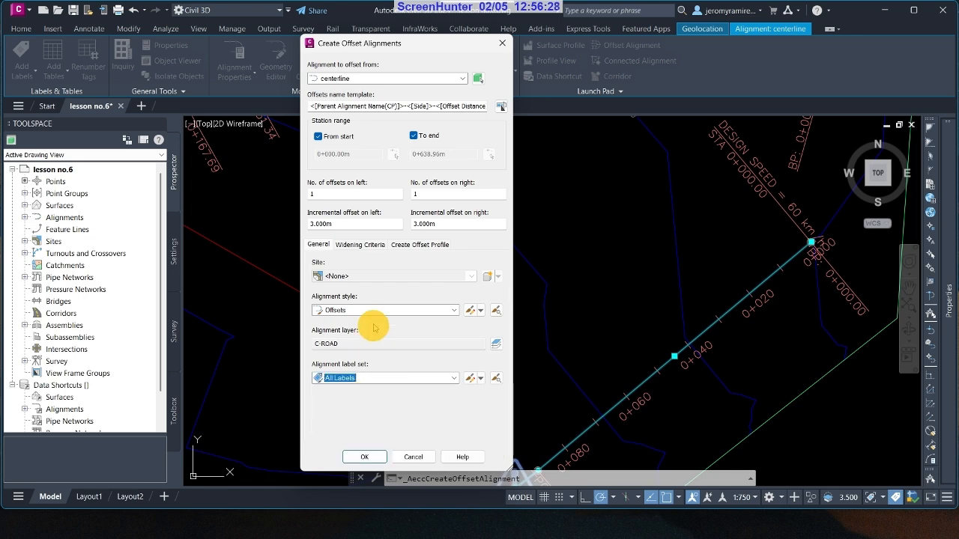
left_click(364, 457)
scroll(738, 314, "down", 5)
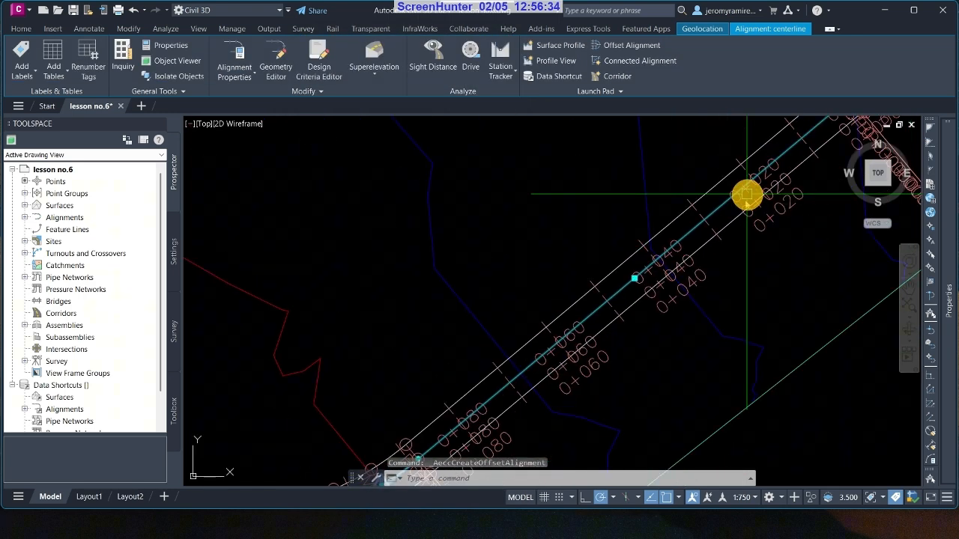
key("Escape")
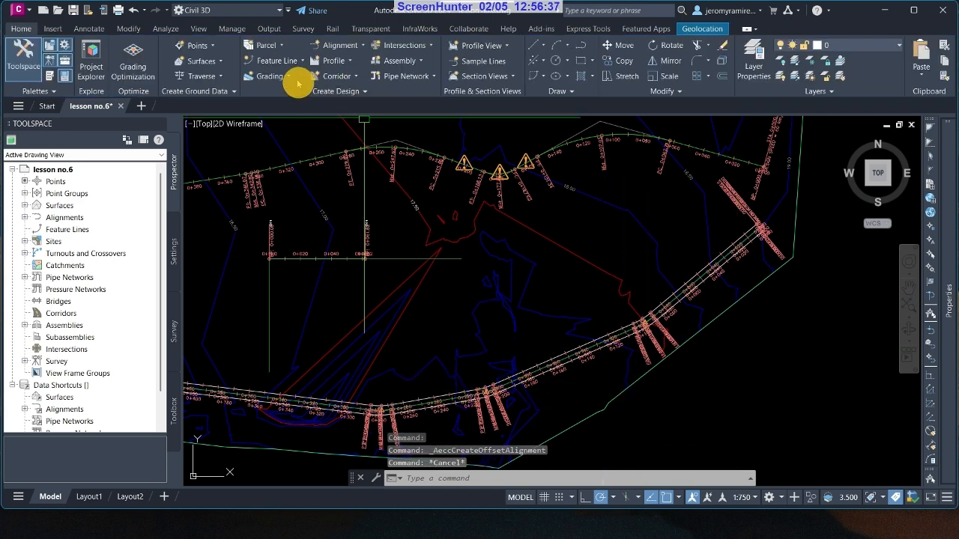
left_click(358, 49)
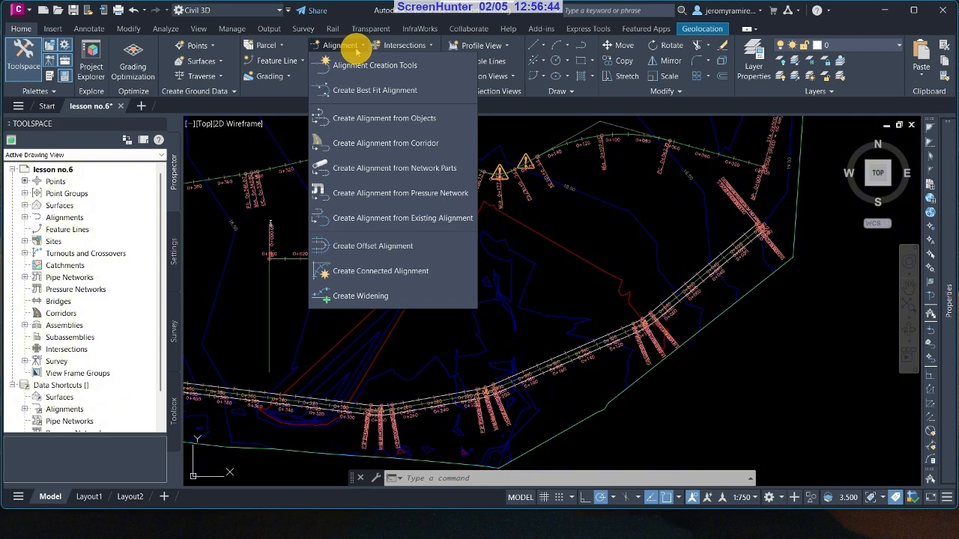
left_click(586, 236)
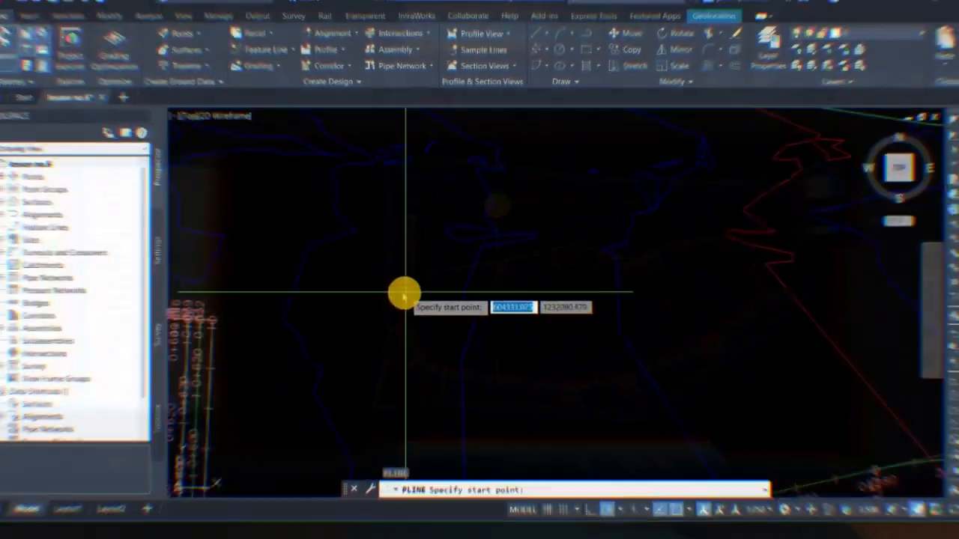
- Draw a straight horizontal polyline about 89 m long in the empty area near the surface's northwest corner
left_click(405, 292)
left_click(757, 292)
key("Return")
key("Return")
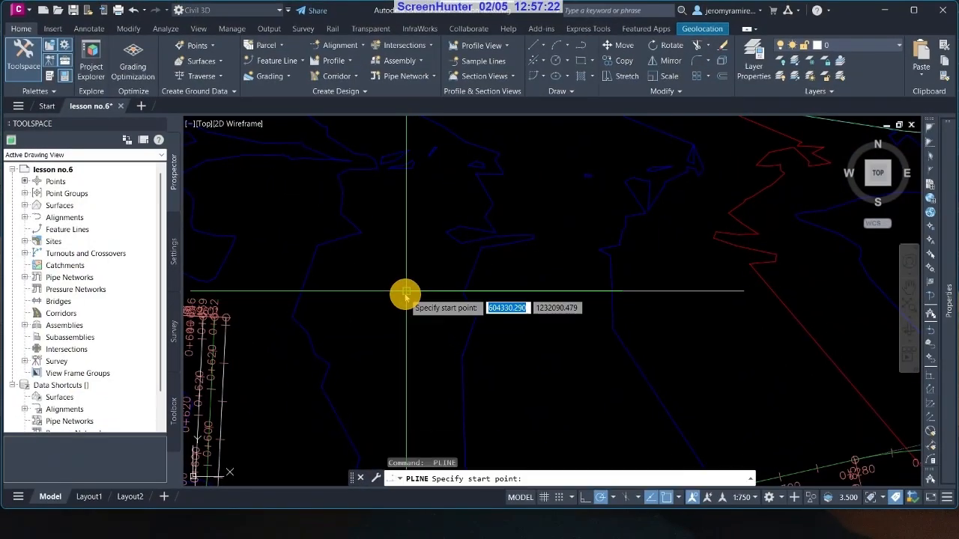
- Draw a vertical polyline through the horizontal line's west end and stretch it both ways to about 77 m long
left_click(404, 292)
left_click(404, 181)
key("Escape")
left_click(405, 222)
left_click(406, 291)
left_click(406, 422)
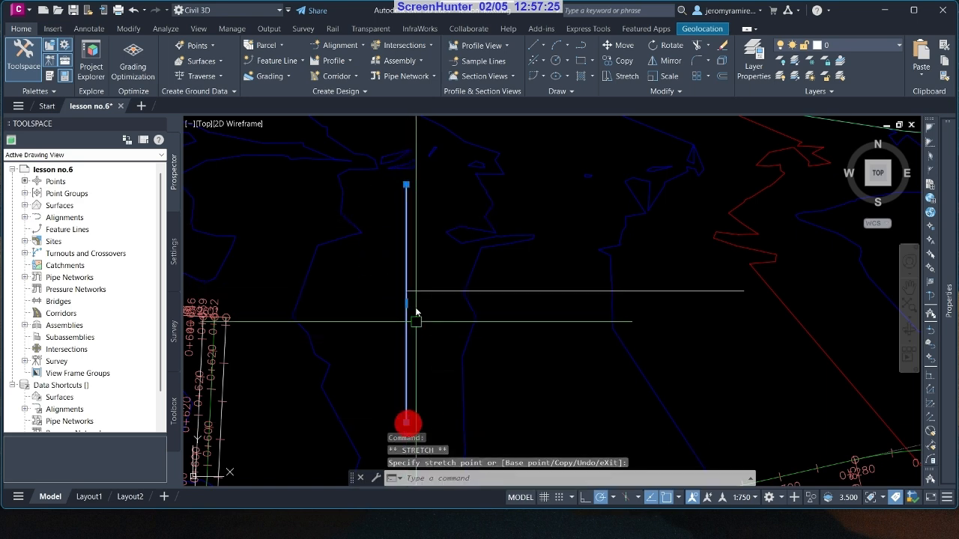
left_click(406, 186)
left_click(405, 150)
- Create an alignment from the horizontal polyline with its direction reversed, so that it runs from east to west
left_click(341, 45)
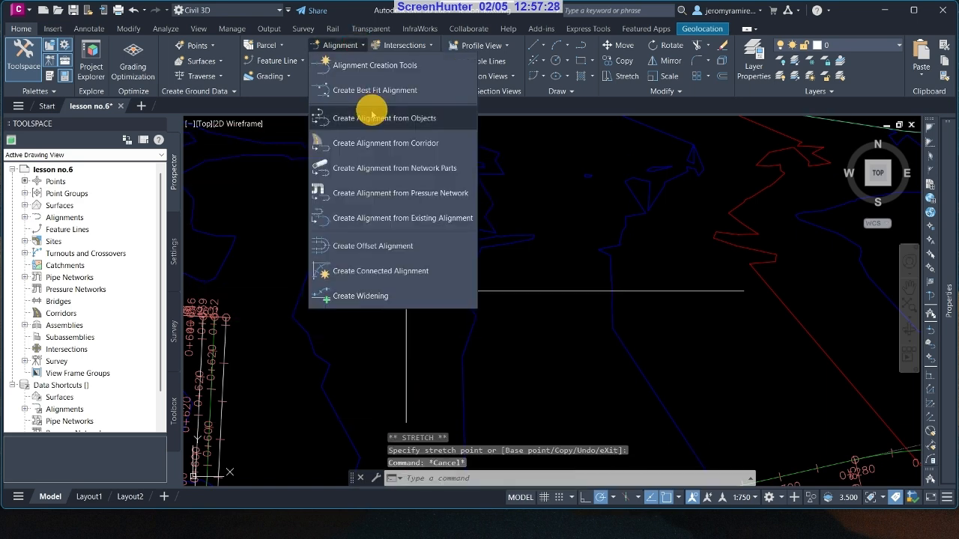
left_click(370, 112)
left_click(548, 292)
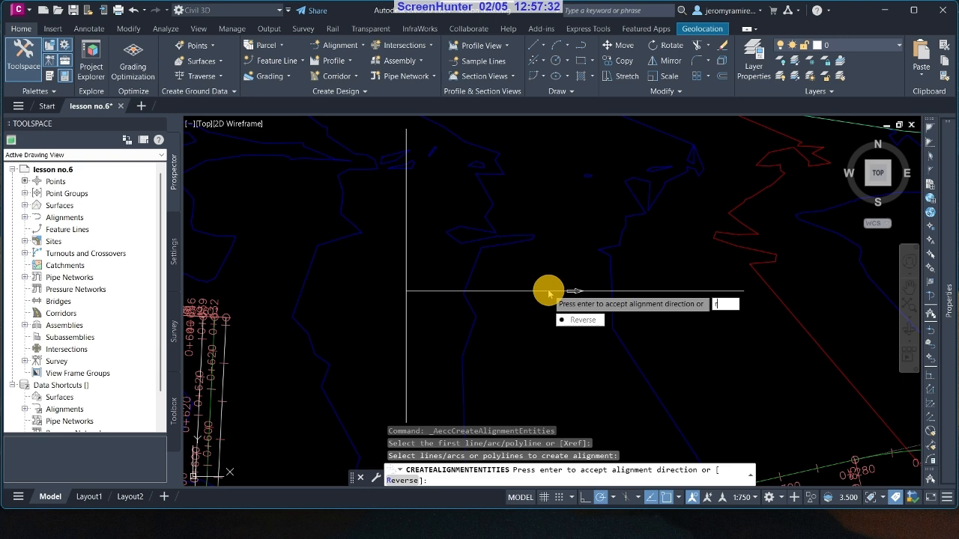
key("Return")
left_click(730, 422)
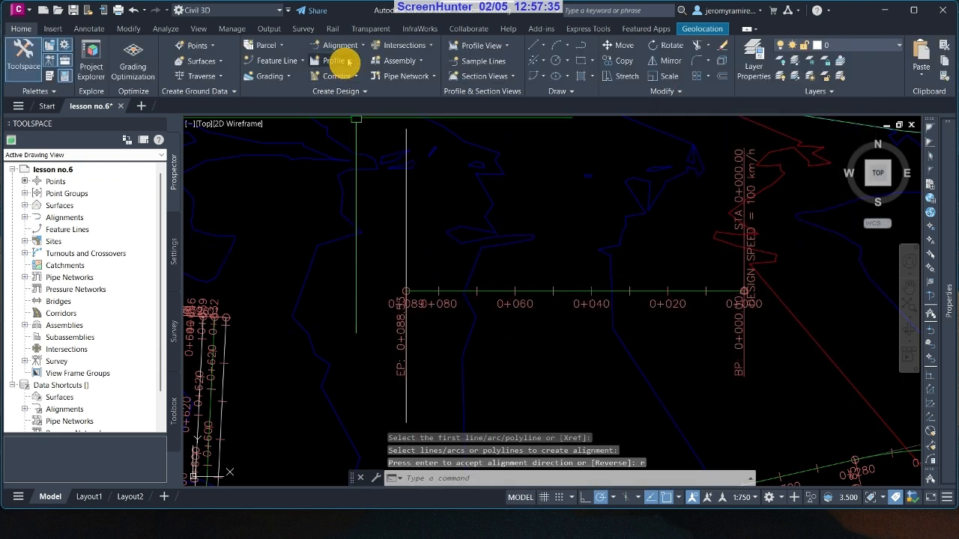
- Create an alignment from the vertical polyline, accepting the direction from north to south
left_click(341, 45)
left_click(378, 113)
left_click(406, 212)
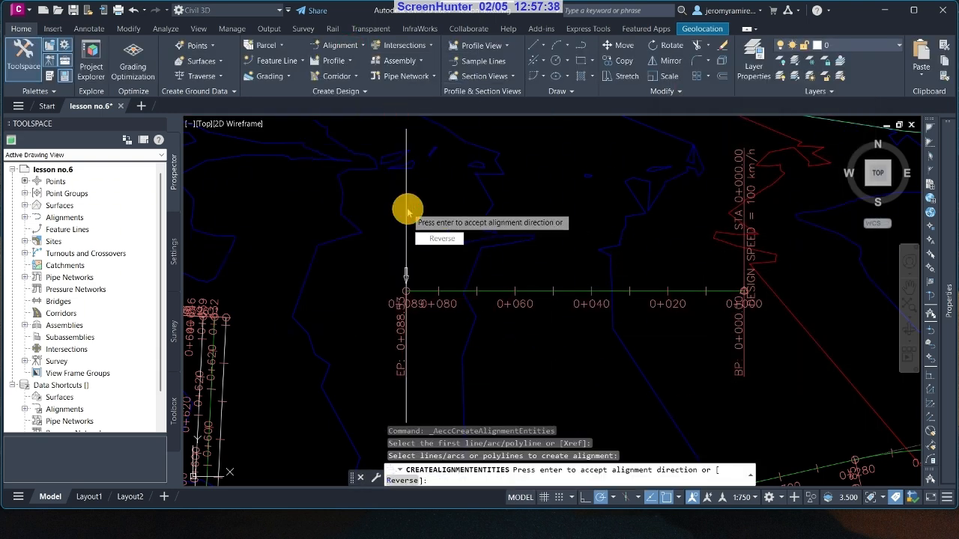
key("Return")
left_click(728, 421)
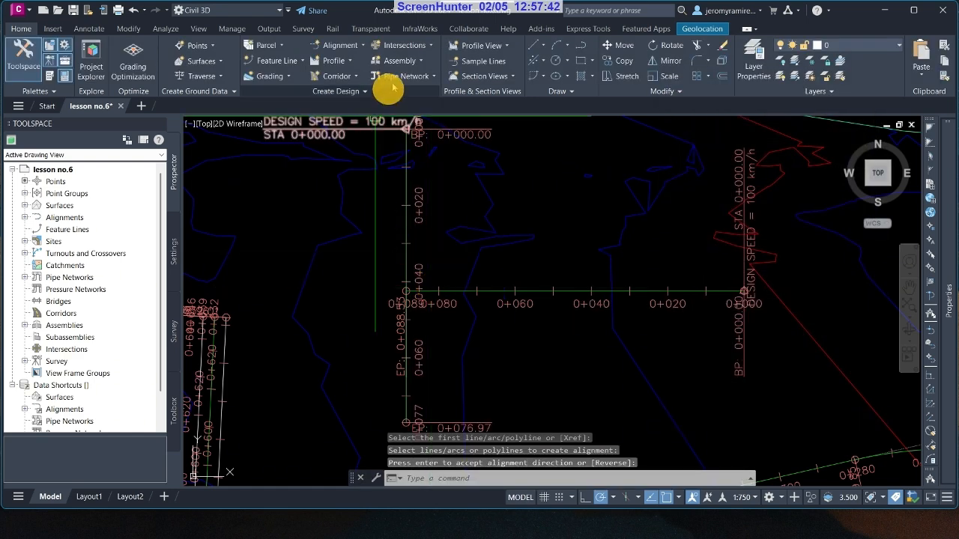
- Draw a circle centred on the junction of the horizontal and vertical alignments to mark the intersection area
left_click(359, 45)
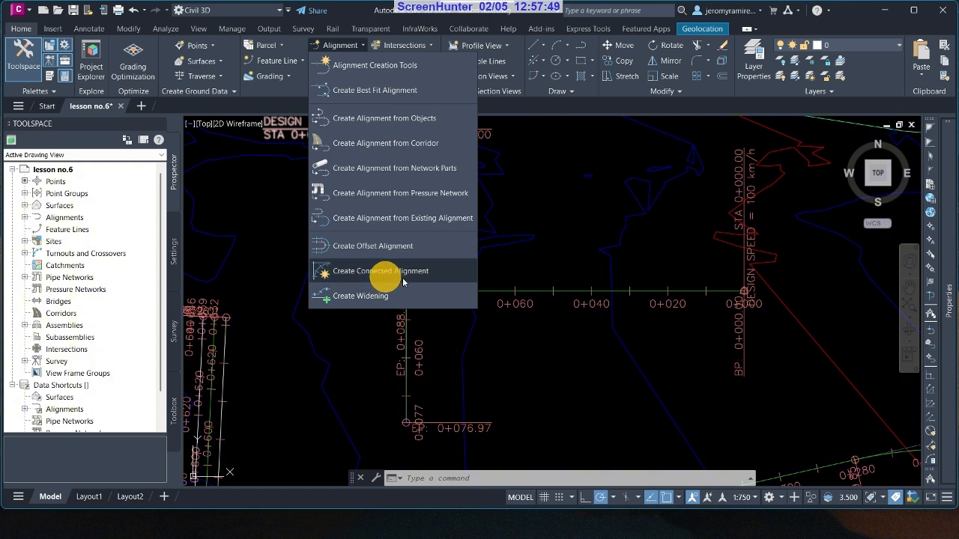
left_click(522, 264)
scroll(422, 288, "up", 4)
type("c")
key("Return")
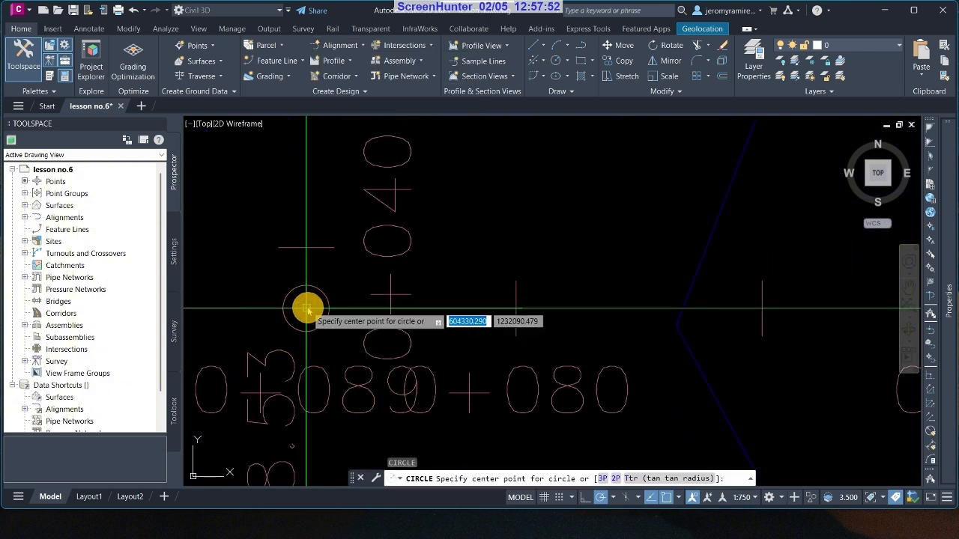
left_click(307, 308)
scroll(454, 271, "down", 8)
left_click(492, 303)
key("Escape")
scroll(500, 245, "up", 2)
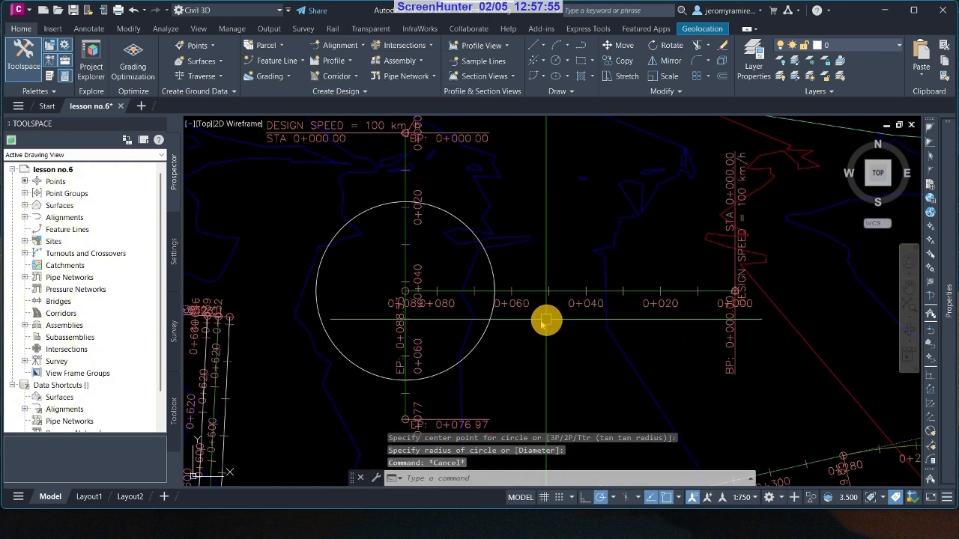
- Create one offset alignment on each side of the horizontal alignment at 3 m, with the Offsets style and All Labels
scroll(455, 293, "up", 4)
left_click(457, 296)
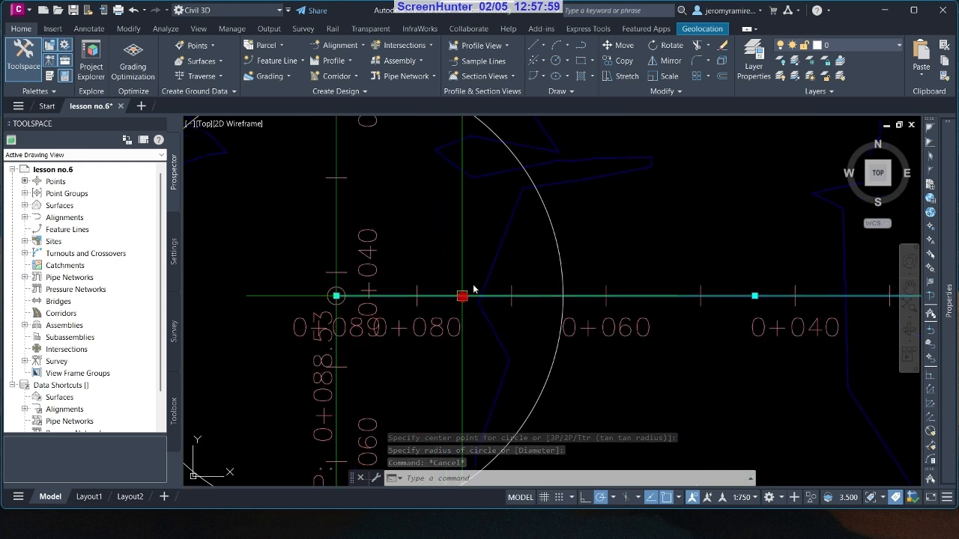
left_click(610, 48)
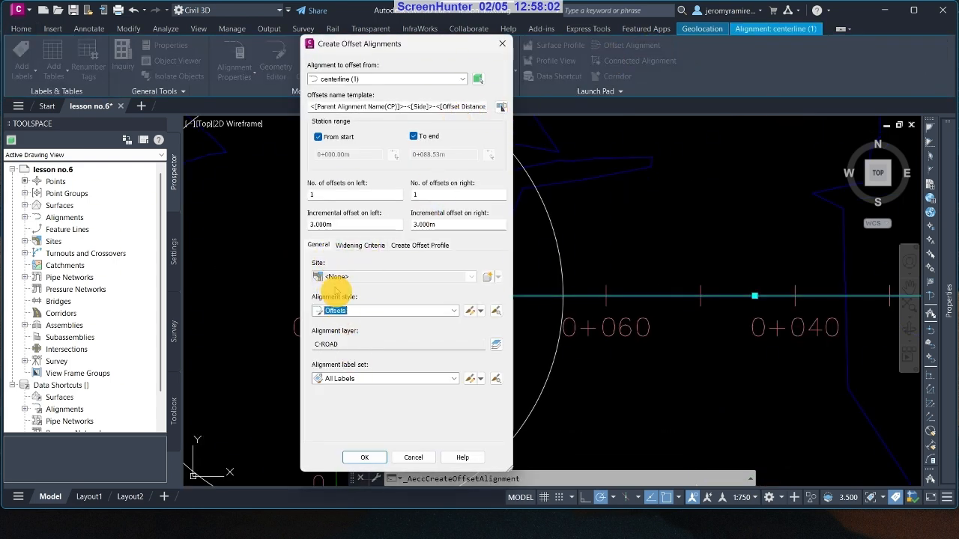
left_click(367, 457)
- Create one offset alignment on each side of the vertical alignment at 3 m, with the Offsets style and All Labels
left_click(336, 212)
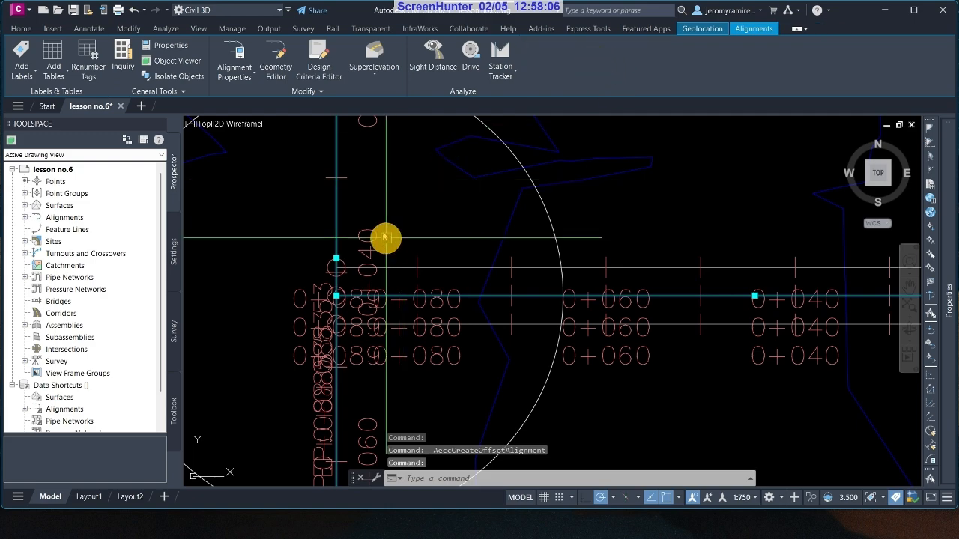
left_click(334, 199)
left_click(626, 45)
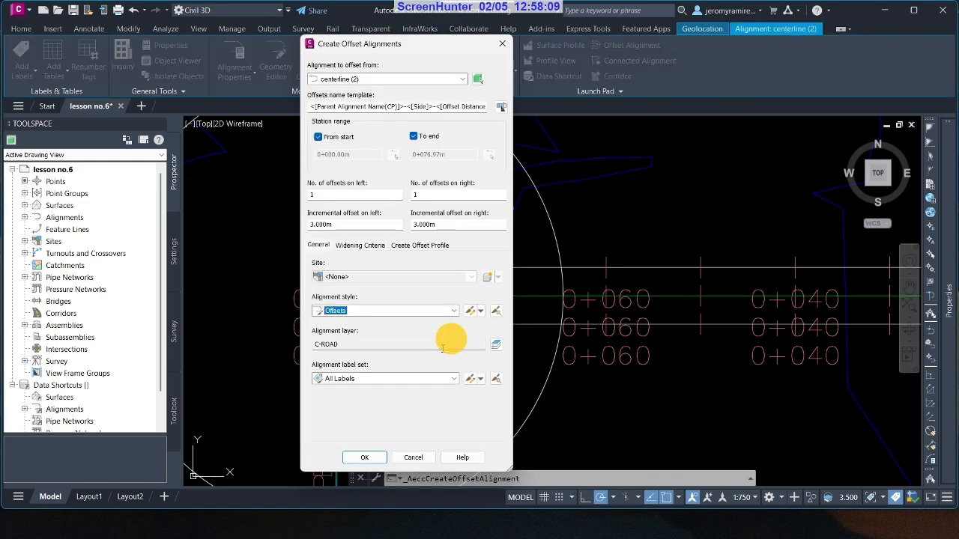
left_click(367, 458)
key("Escape")
scroll(539, 308, "down", 3)
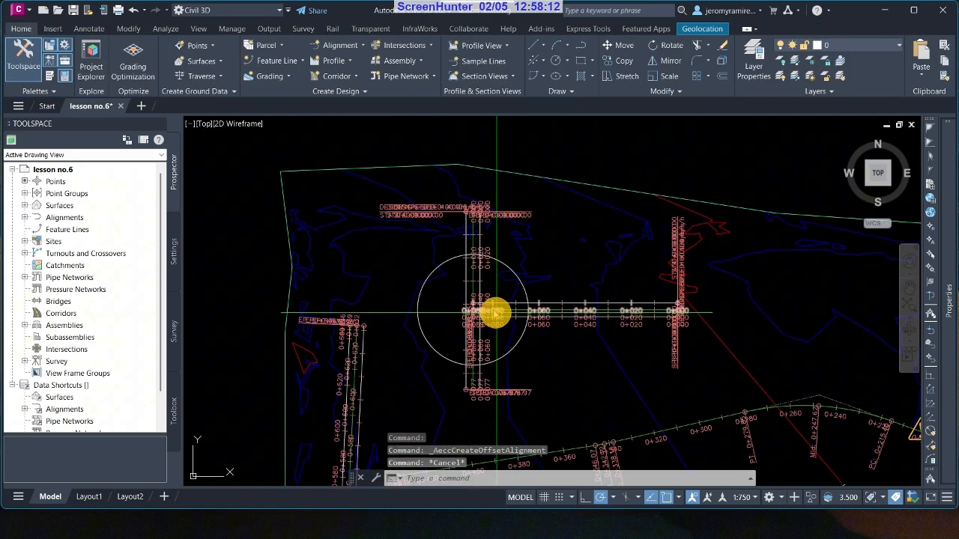
- Start a connected alignment between the horizontal alignment's north offset and the vertical alignment's east offset, located in the northeast corner of their junction
scroll(495, 313, "up", 2)
left_click(361, 45)
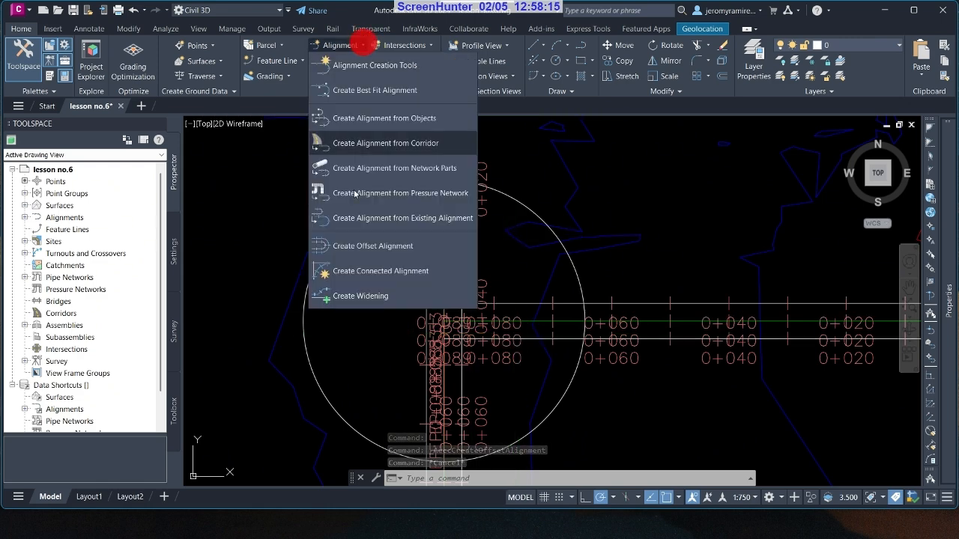
left_click(370, 271)
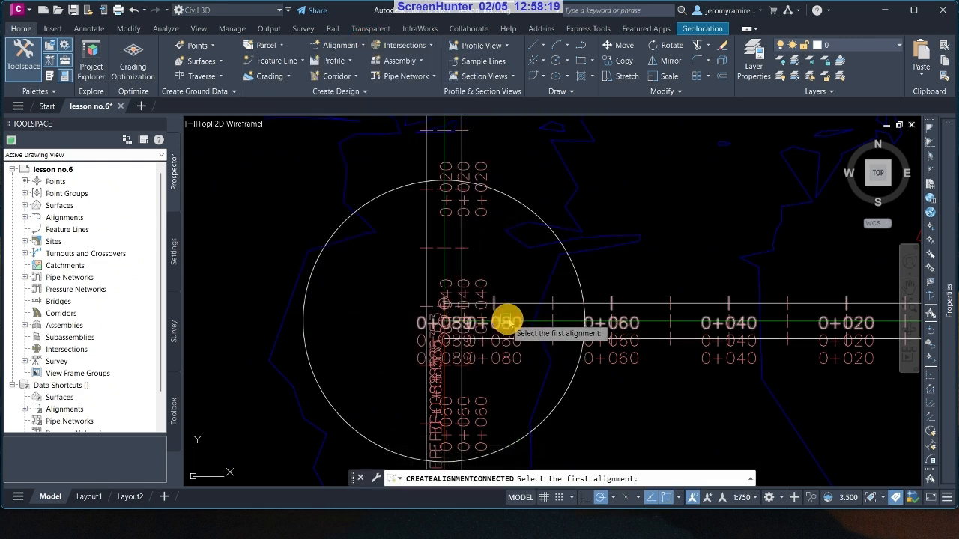
left_click(572, 307)
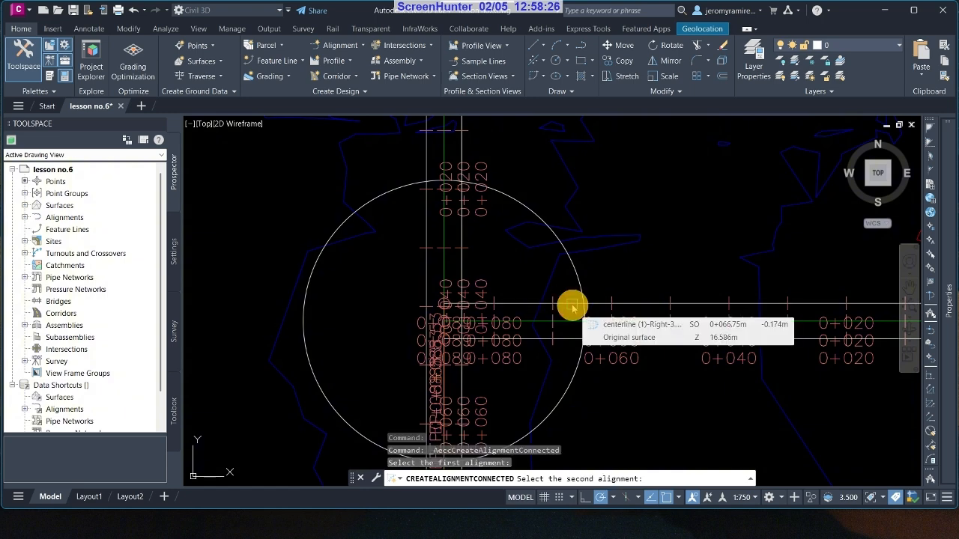
left_click(462, 262)
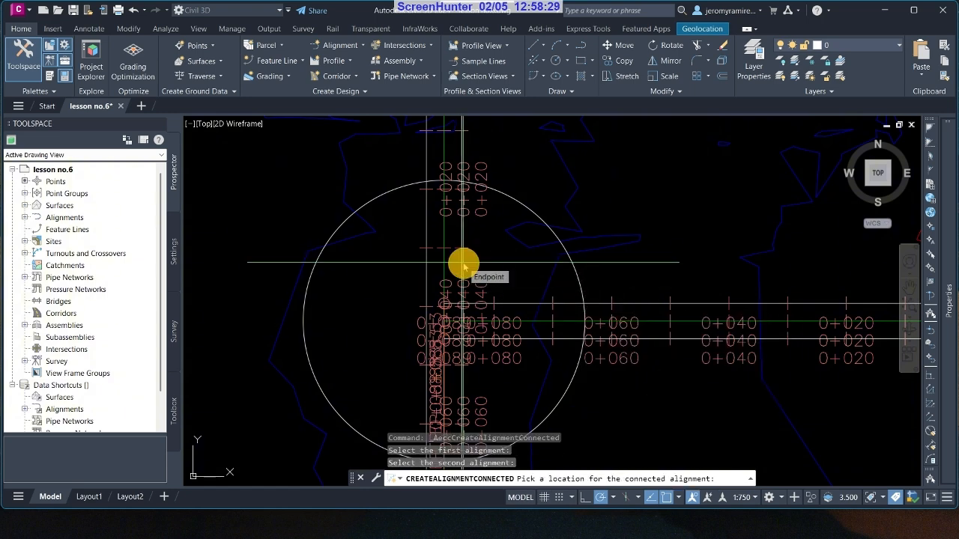
left_click(502, 273)
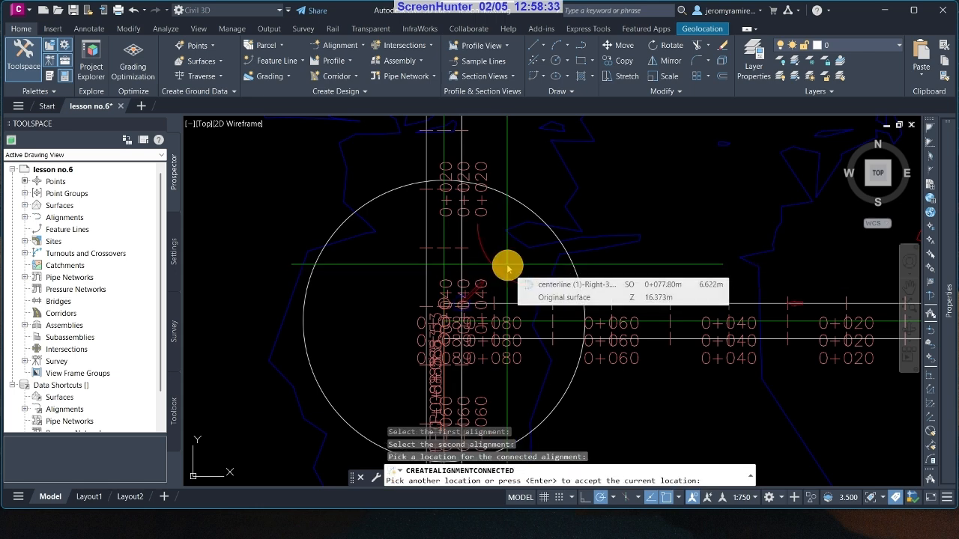
key("Return")
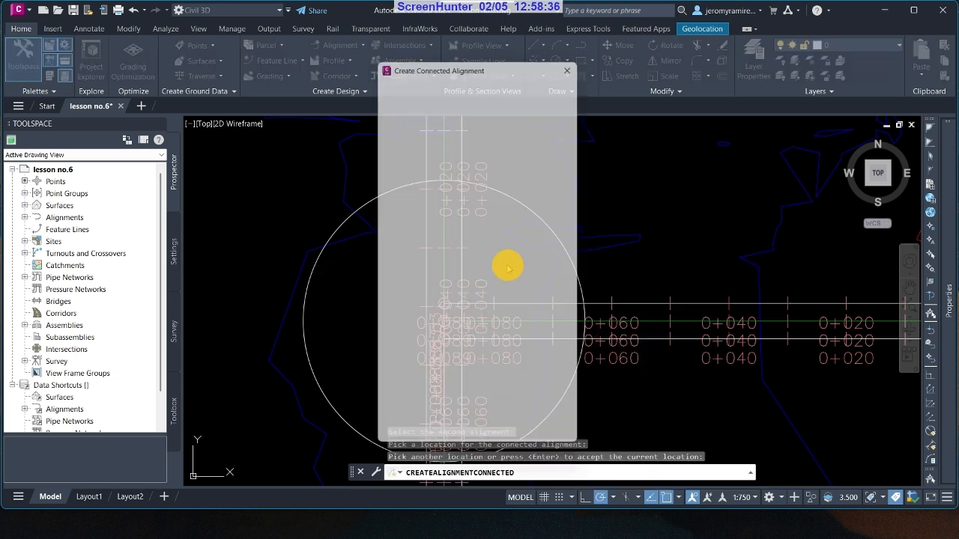
- Set the connected alignment to Spiral-Curve-Spiral with a 50 m radius and 3 m right offsets in and out, and create it as auto-fit
left_click_drag(485, 60, 249, 75)
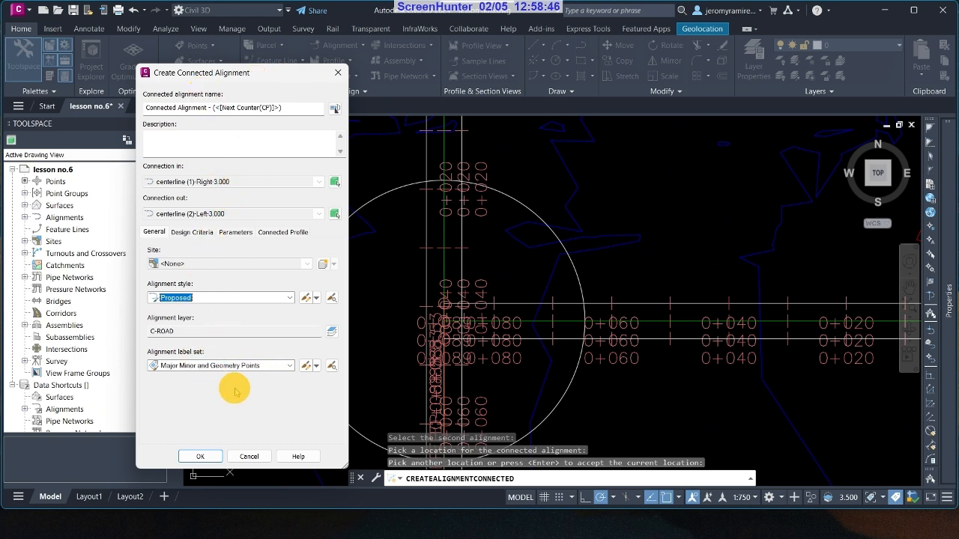
left_click(200, 457)
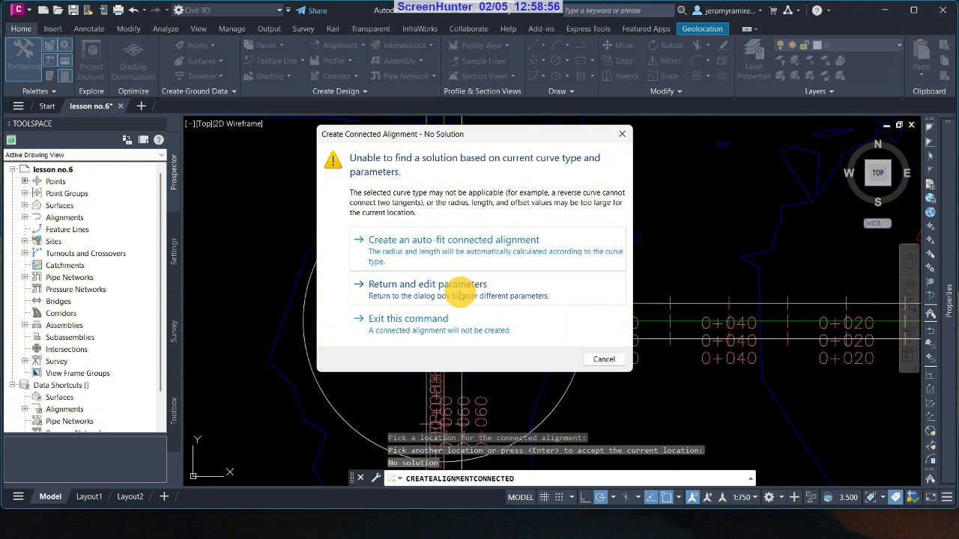
left_click(427, 285)
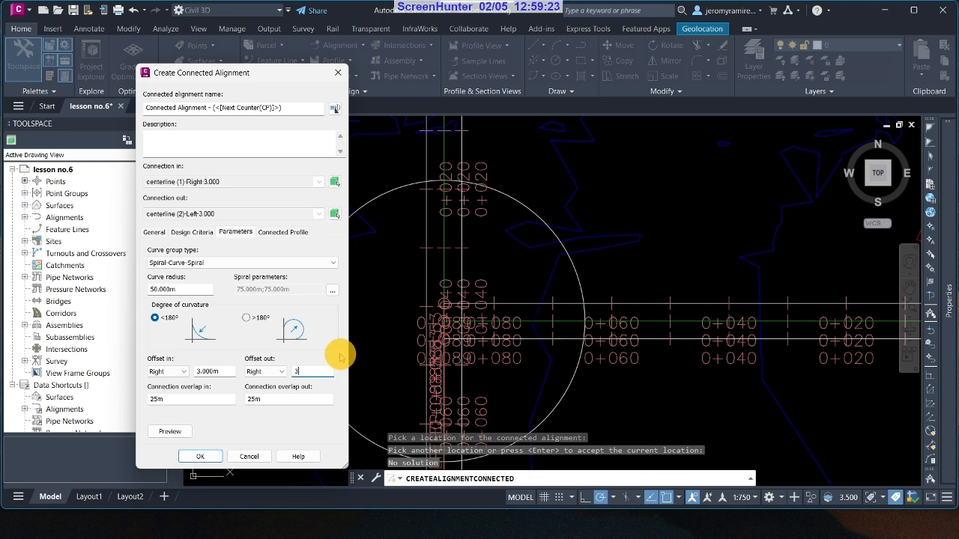
left_click(211, 458)
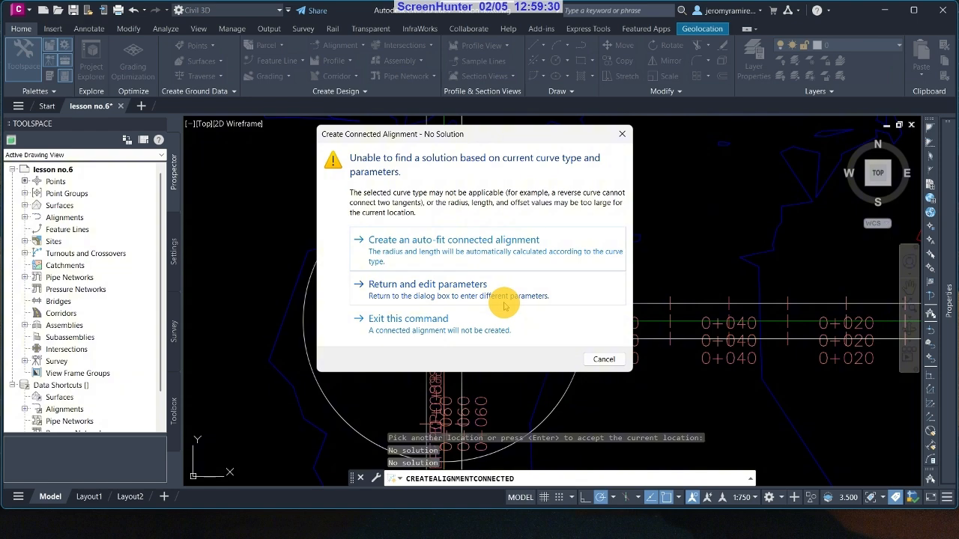
left_click(460, 257)
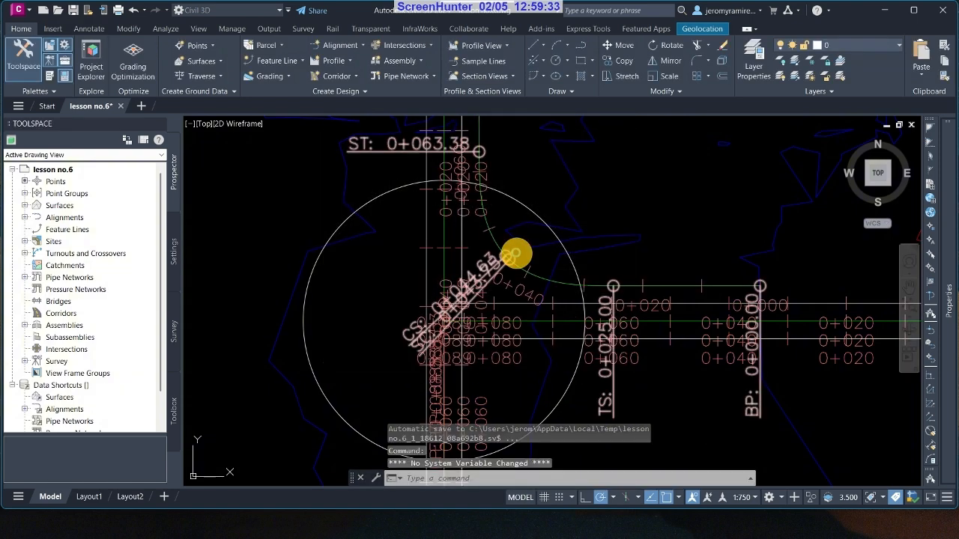
- Examine the connected alignment's curve, end points and labels between the two offset alignments
scroll(712, 302, "up", 5)
scroll(592, 315, "down", 5)
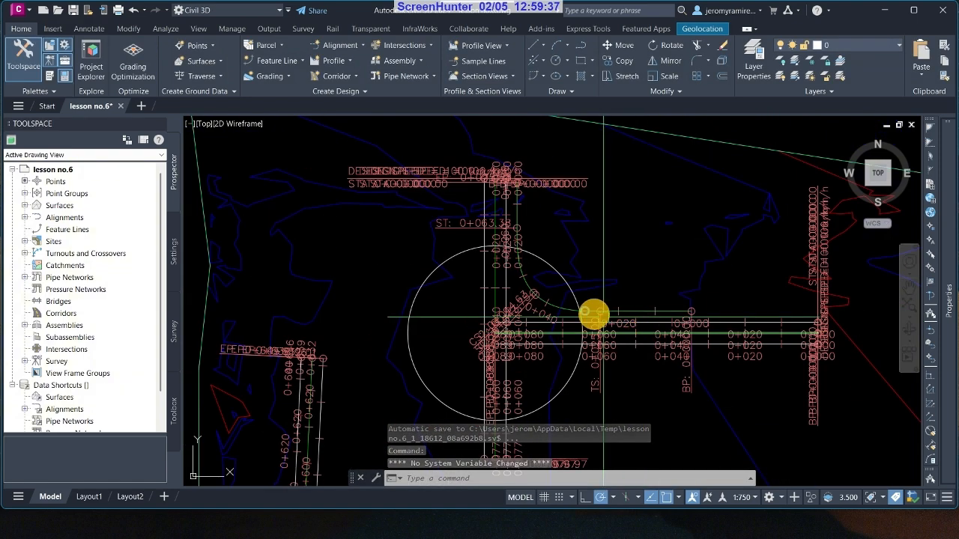
scroll(554, 317, "up", 3)
left_click(552, 306)
scroll(398, 321, "down", 5)
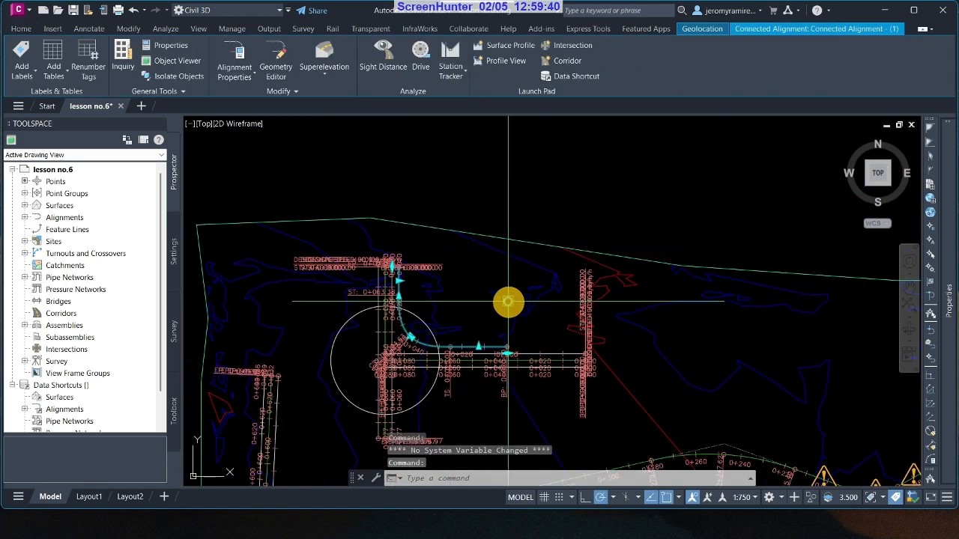
key("Escape")
scroll(490, 329, "up", 2)
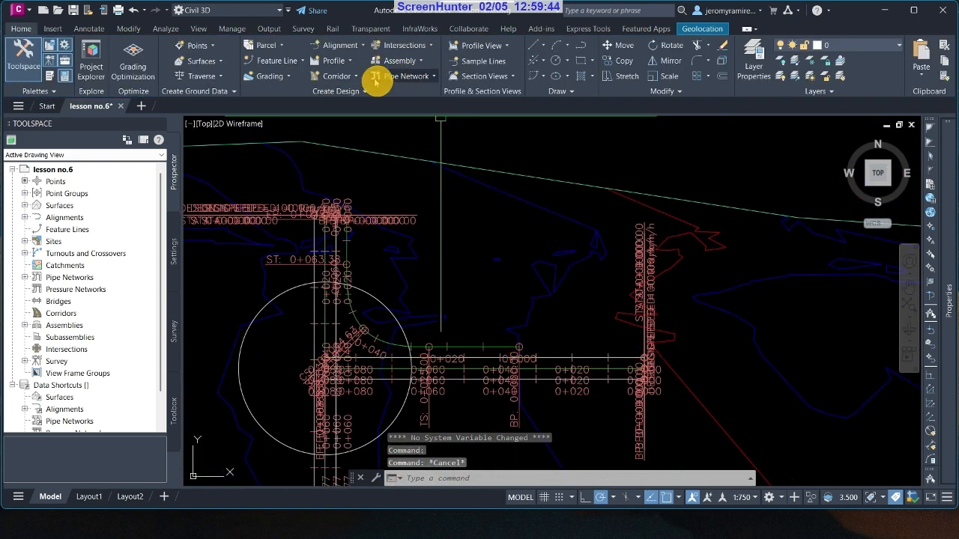
- Start a widening on the centerline's 3 m right offset alignment, creating the widened portion as a new alignment
left_click(339, 45)
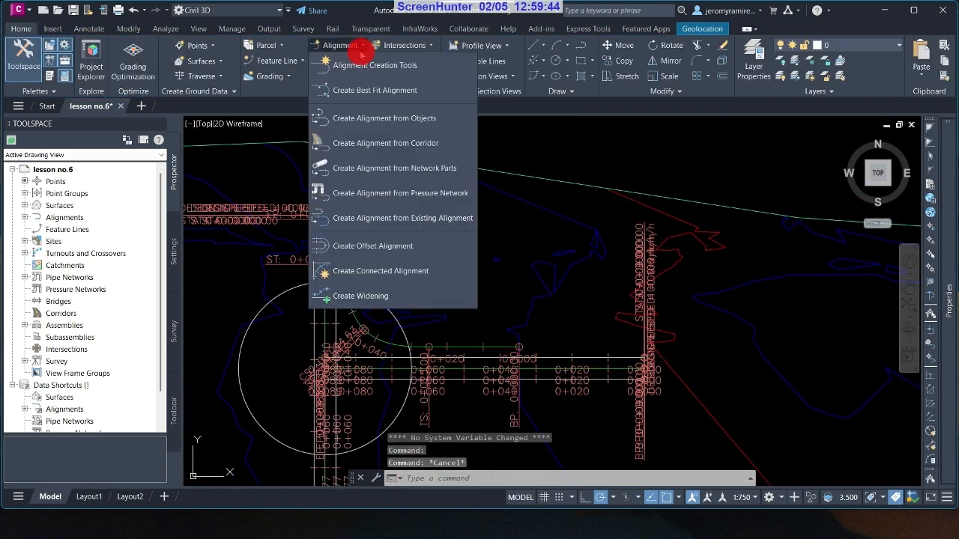
left_click(381, 298)
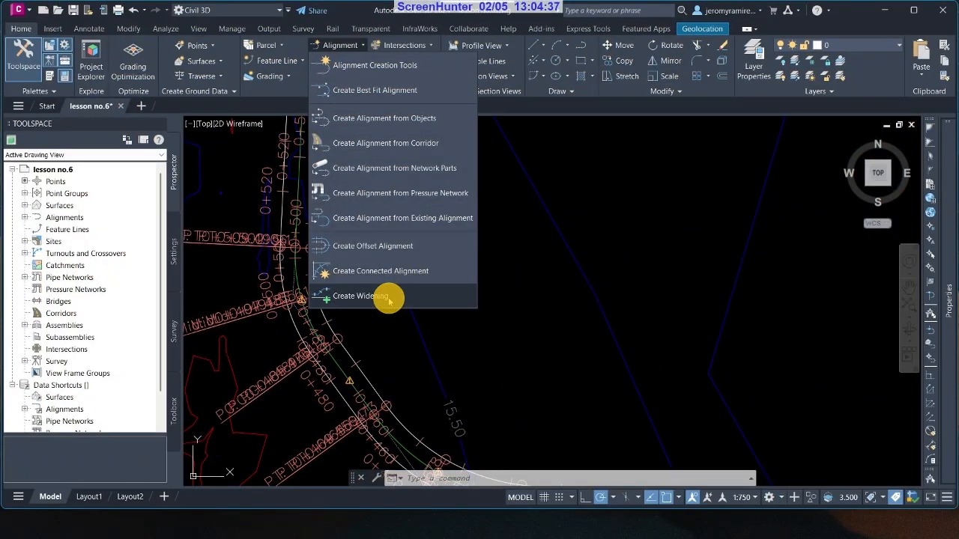
left_click(389, 298)
scroll(402, 332, "up", 5)
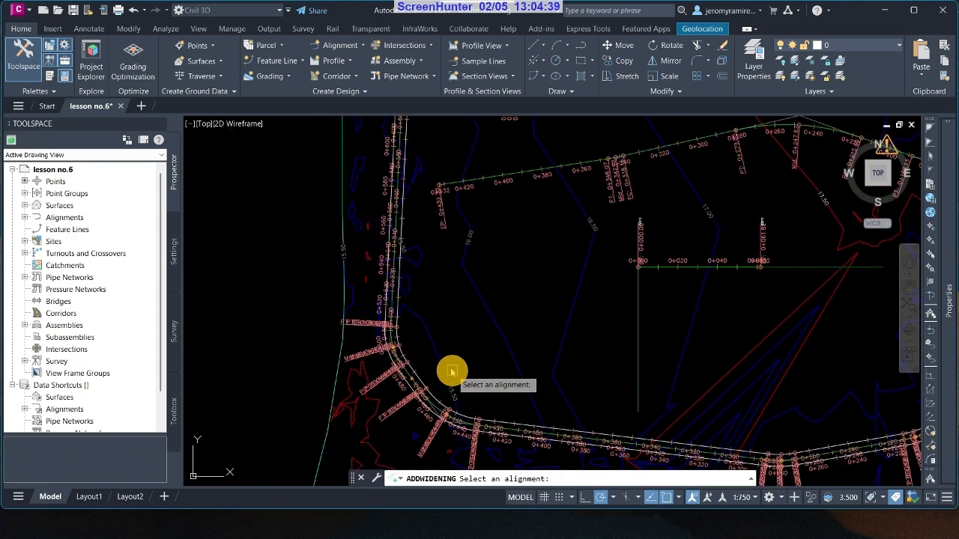
left_click(402, 232)
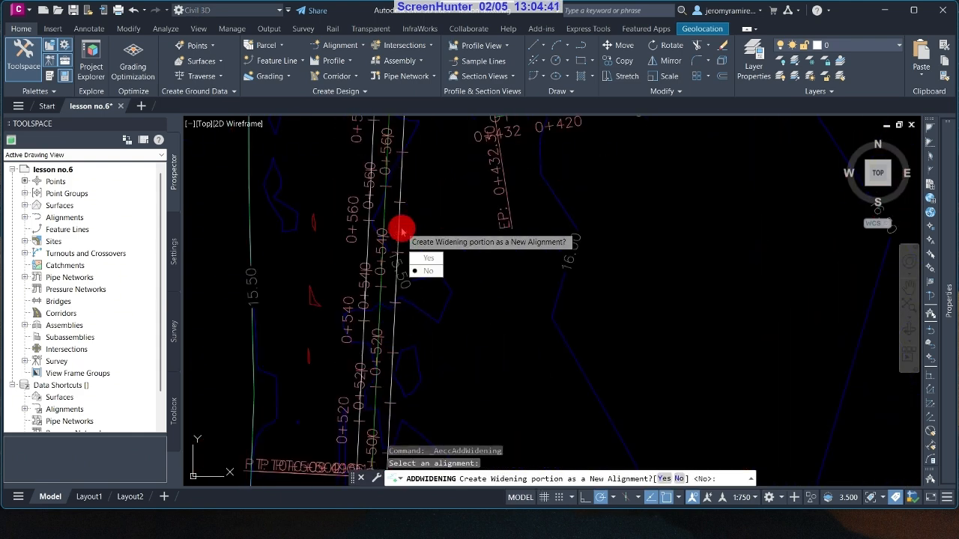
left_click(426, 259)
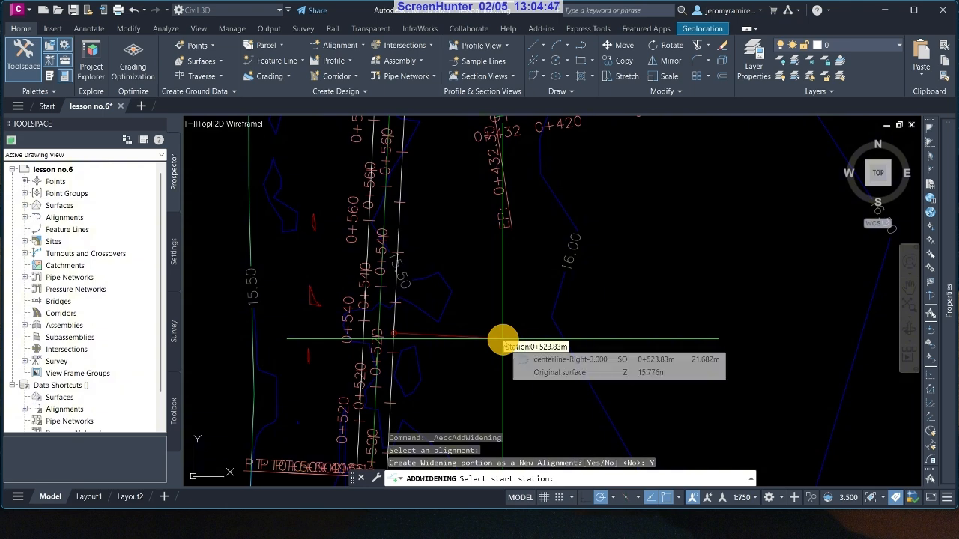
- Widen the right side by 1.5 m between about stations 0+523.84 and 0+570.65, and close the offset alignment parameters
left_click(502, 341)
scroll(502, 341, "down", 2)
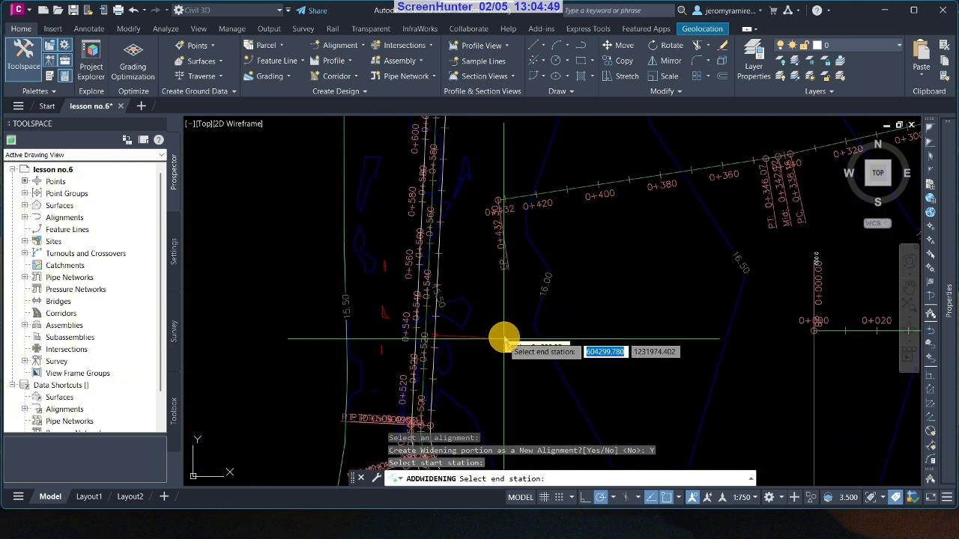
left_click(487, 194)
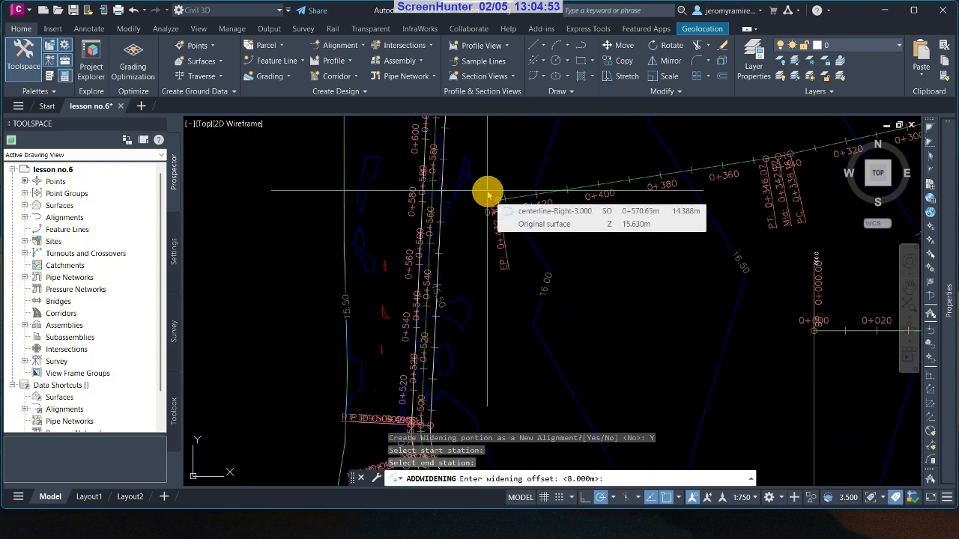
type("1")
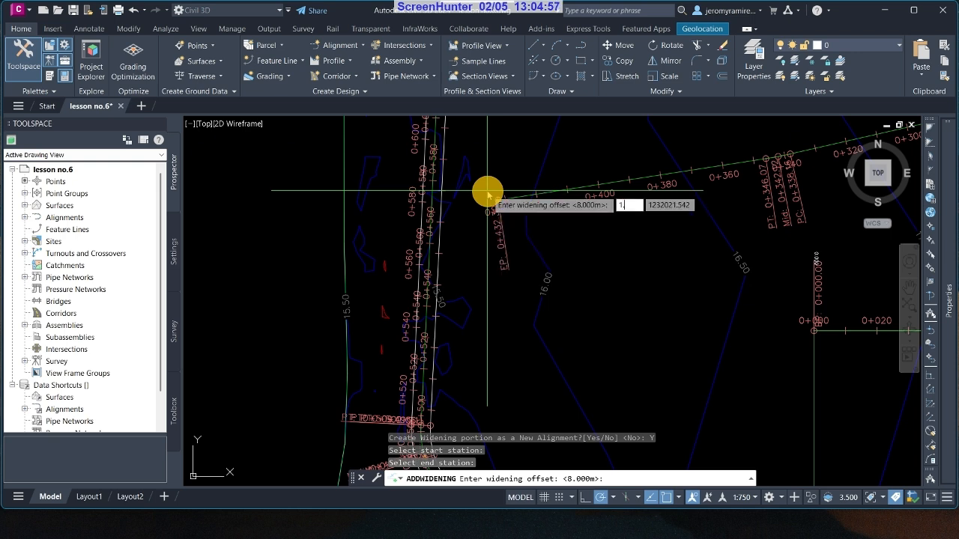
type(".5")
key("Return")
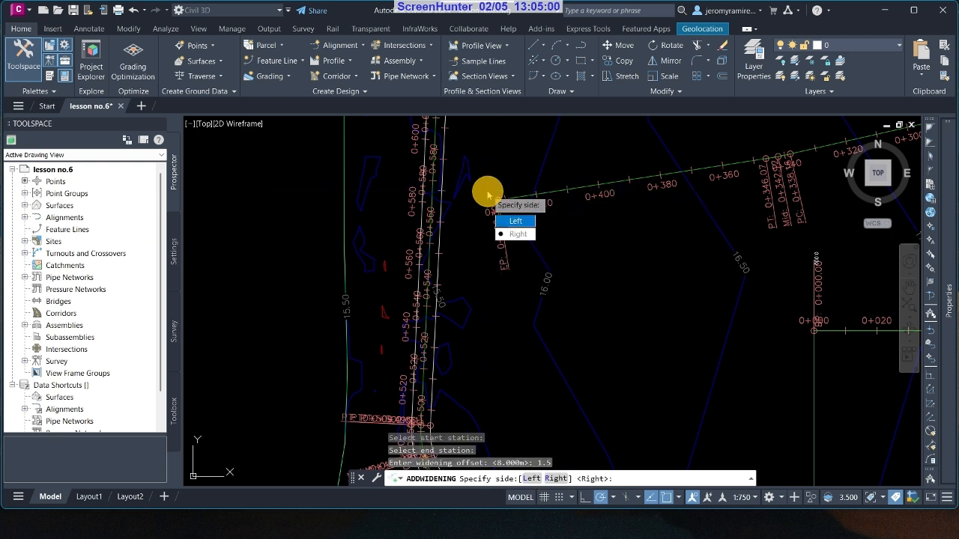
left_click(518, 235)
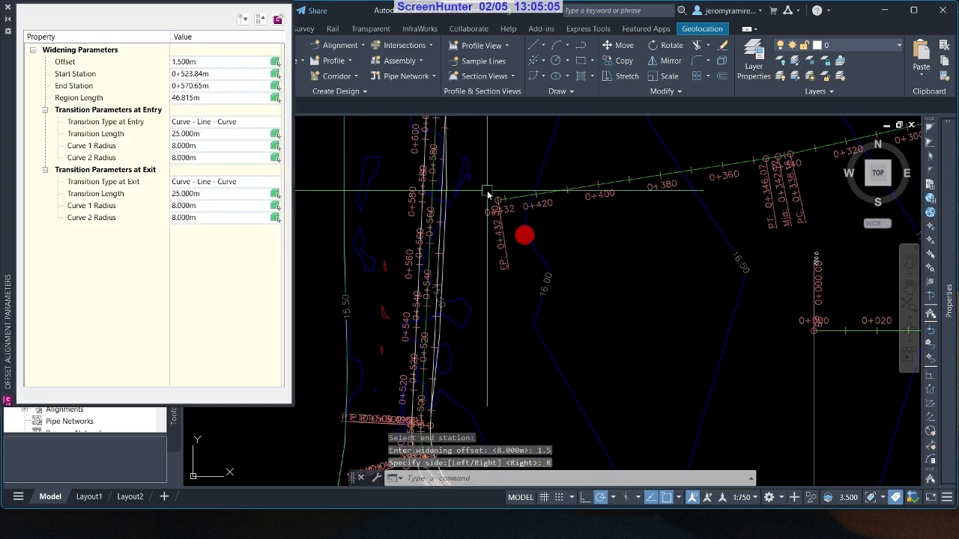
left_click(9, 20)
- Examine the new widening alignment and its transitions beside the right offset alignment
scroll(427, 232, "up", 3)
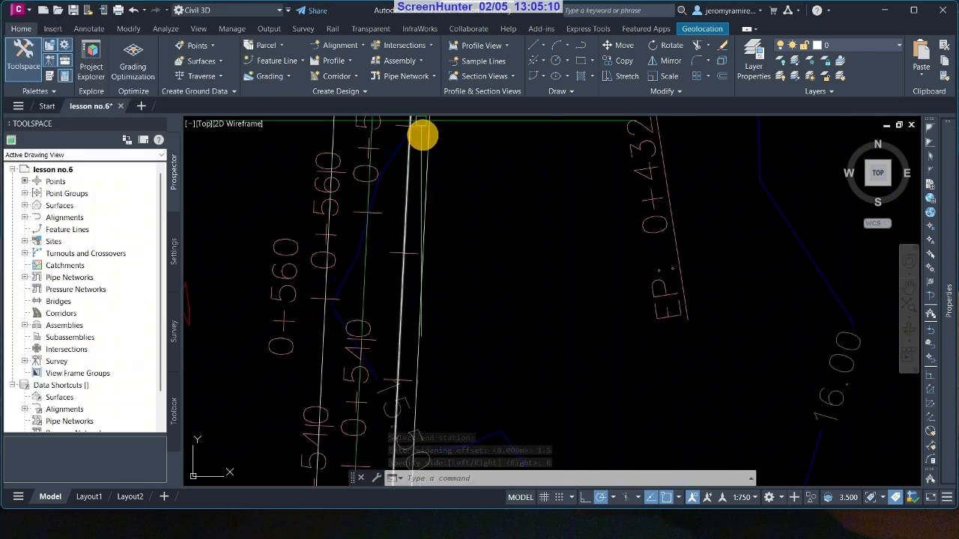
scroll(423, 136, "down", 3)
left_click(421, 300)
scroll(557, 290, "down", 2)
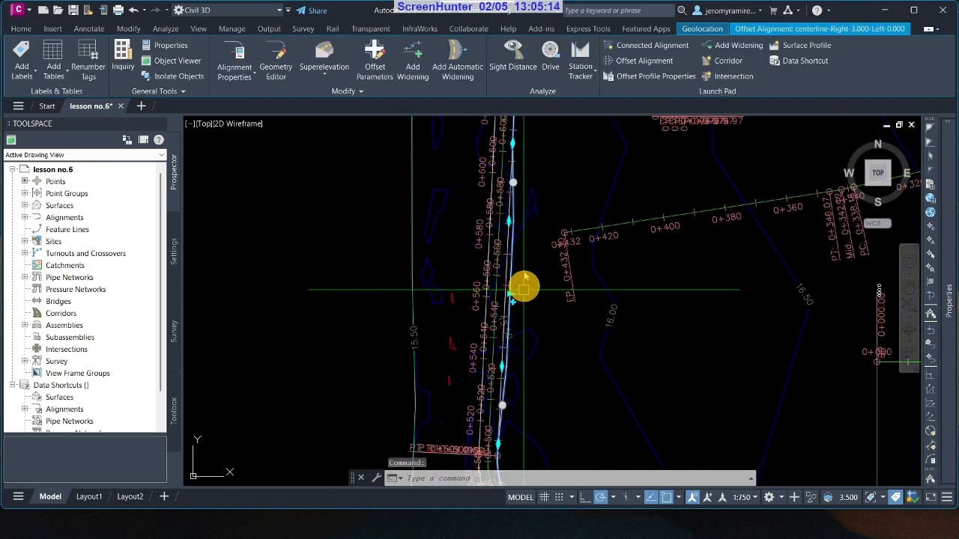
key("Escape")
scroll(513, 252, "up", 3)
left_click(577, 256)
key("Escape")
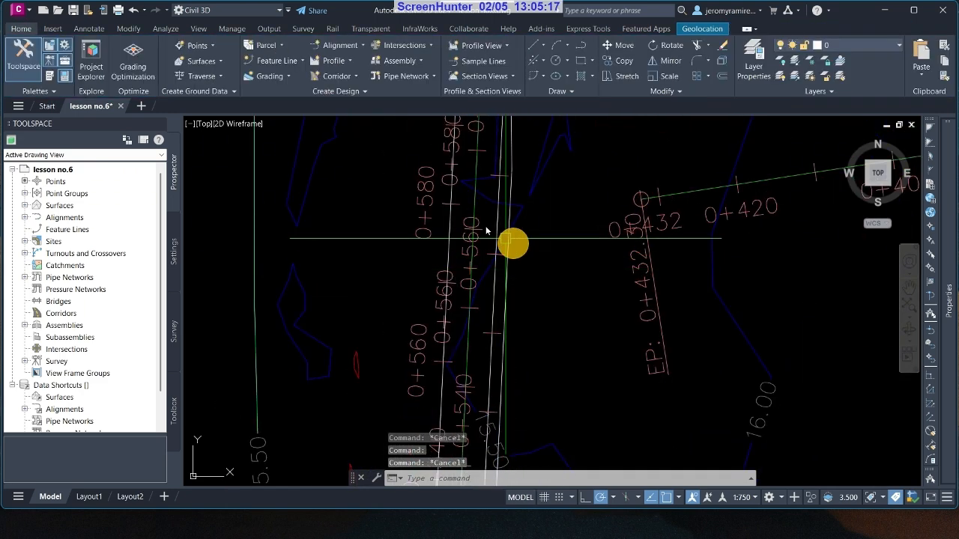
left_click(361, 46)
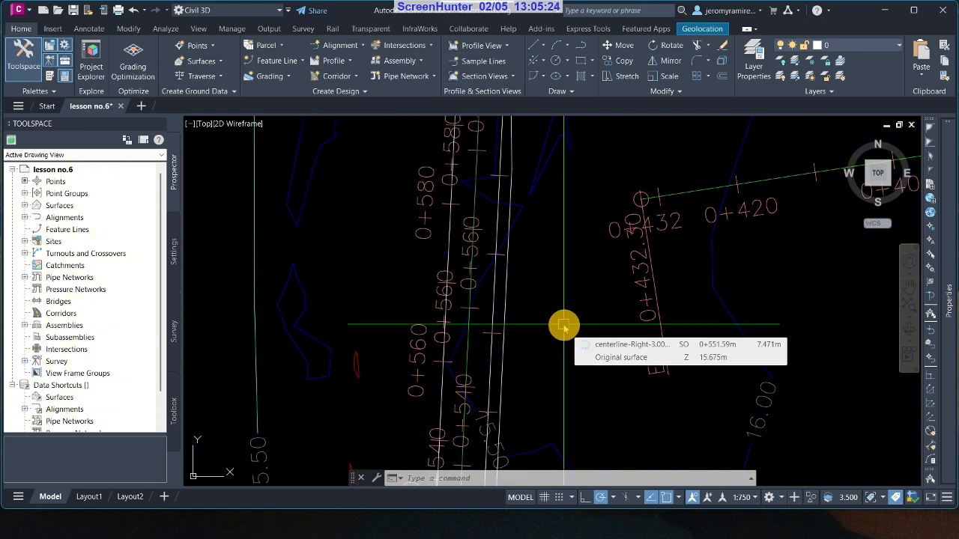
- Examine the centerline alignment across the whole surface, from its start station to its first bend
scroll(563, 327, "down", 8)
scroll(622, 342, "up", 2)
scroll(726, 356, "down", 2)
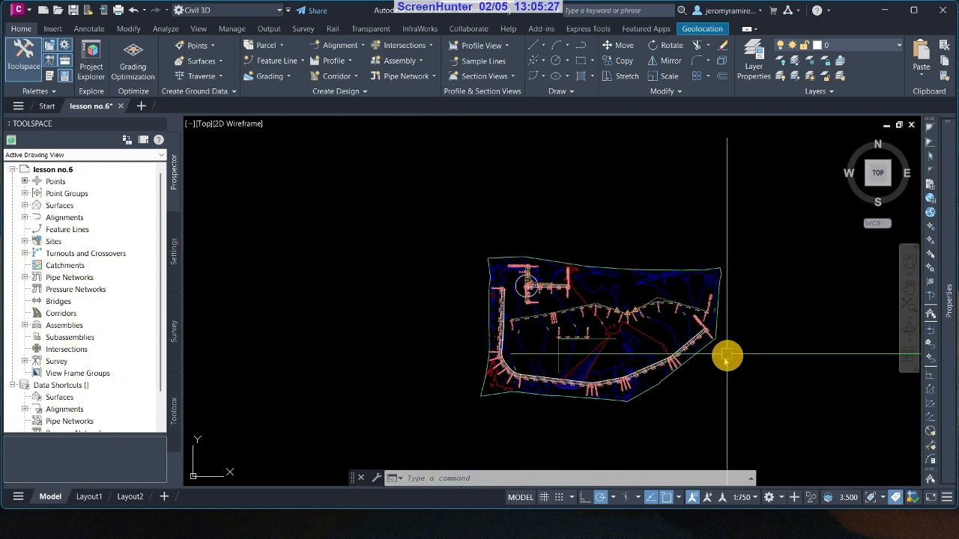
scroll(726, 355, "up", 4)
scroll(722, 285, "up", 3)
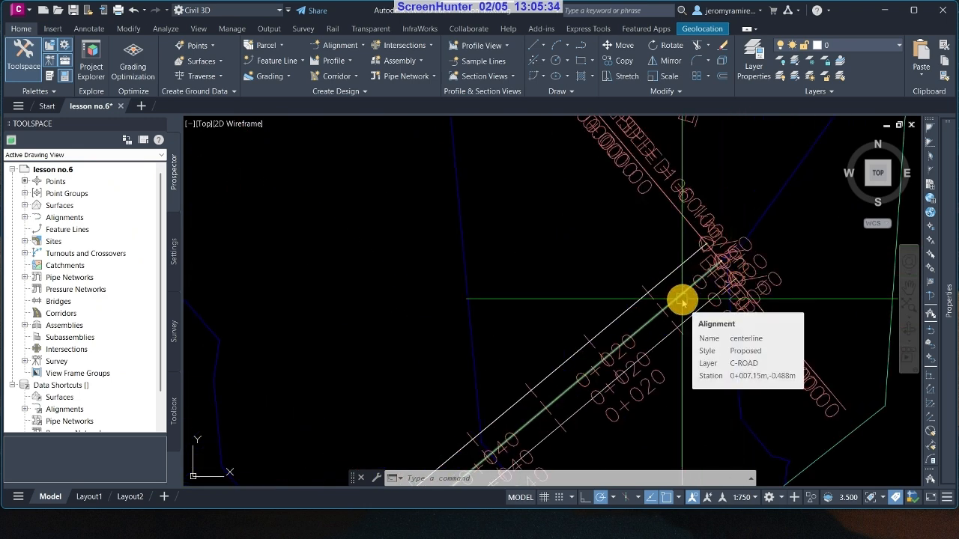
scroll(682, 299, "down", 6)
scroll(611, 382, "up", 3)
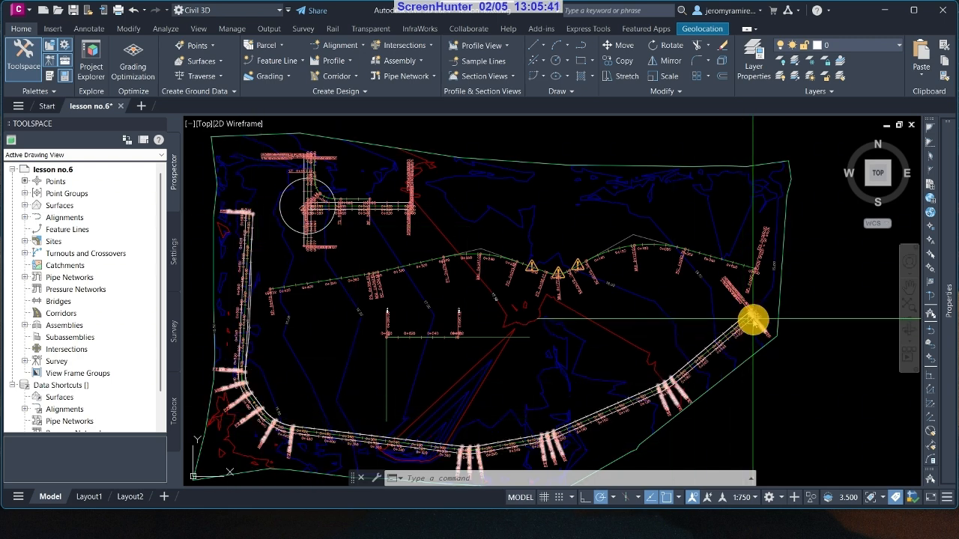
scroll(706, 370, "up", 5)
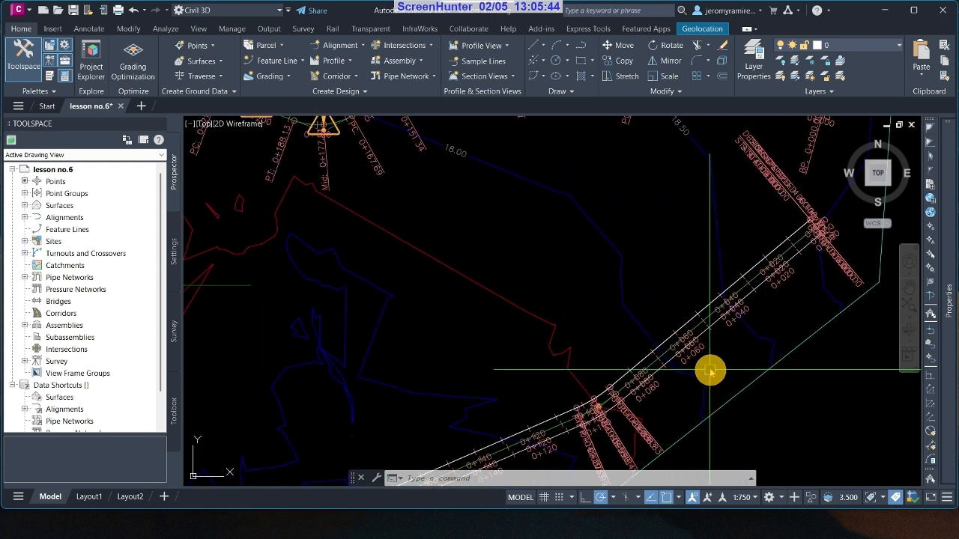
scroll(646, 284, "down", 4)
- Mark the first three bends from the centerline's start station by drawing a circle around each curve's midpoint
scroll(634, 335, "up", 5)
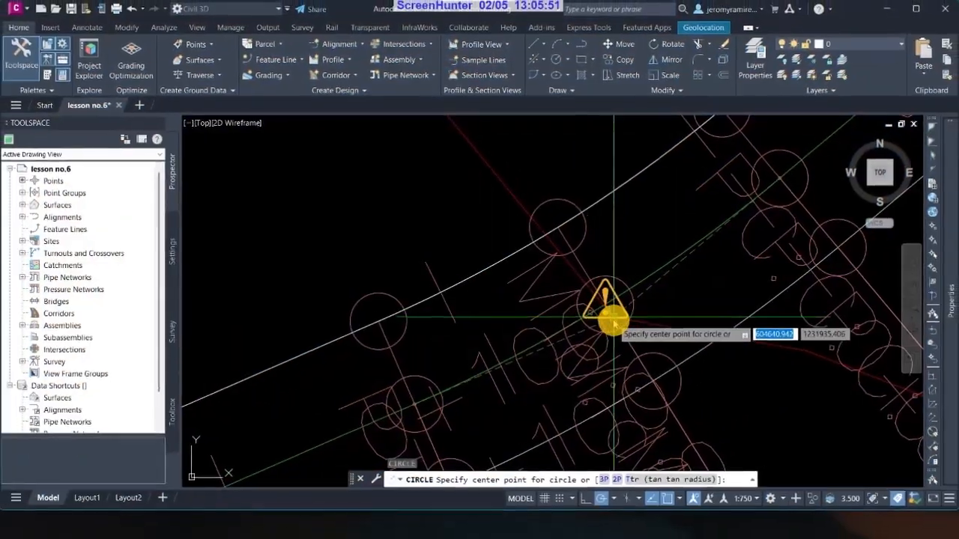
left_click(599, 303)
scroll(676, 317, "down", 5)
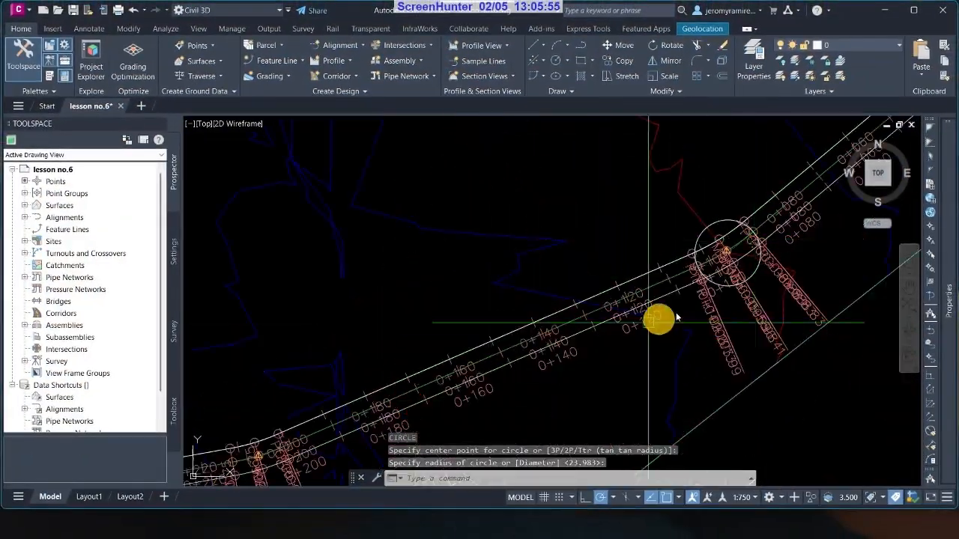
scroll(257, 455, "up", 5)
key("Return")
left_click(543, 293)
left_click(749, 292)
key("Return")
left_click(418, 320)
left_click(734, 296)
scroll(714, 366, "down", 8)
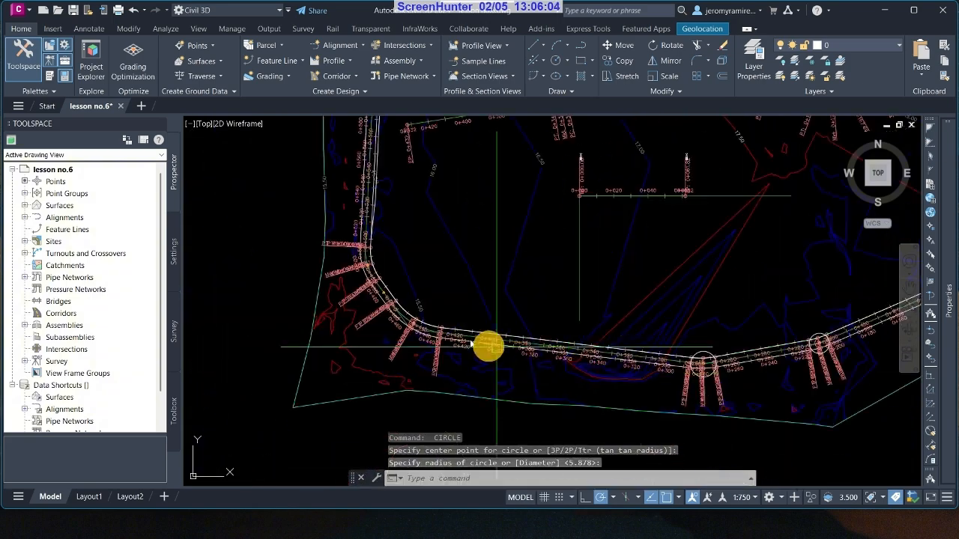
- Mark the centerline's two remaining southwest bends with circles, making the larger one about 18 m in radius
scroll(415, 327, "up", 5)
key("Return")
left_click(377, 342)
left_click(608, 382)
scroll(674, 365, "down", 3)
scroll(494, 185, "up", 4)
key("Return")
left_click(488, 357)
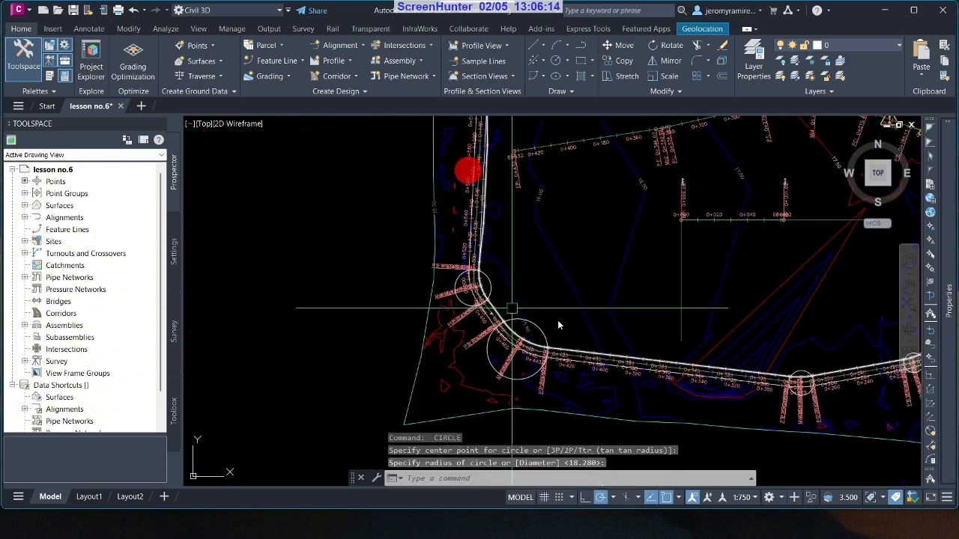
- Examine the circled bends and the station labels along the centerline between its start and the first curve
scroll(524, 364, "down", 5)
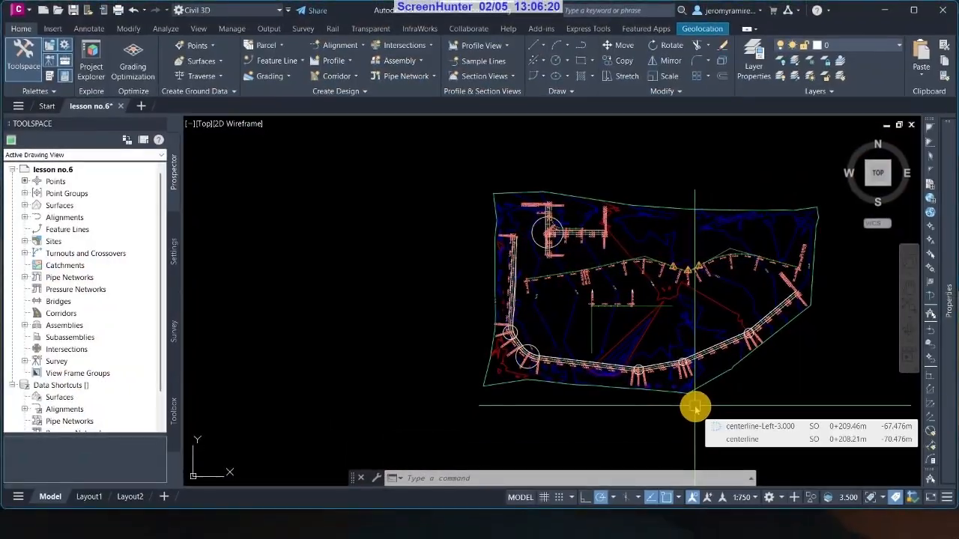
scroll(764, 330, "up", 4)
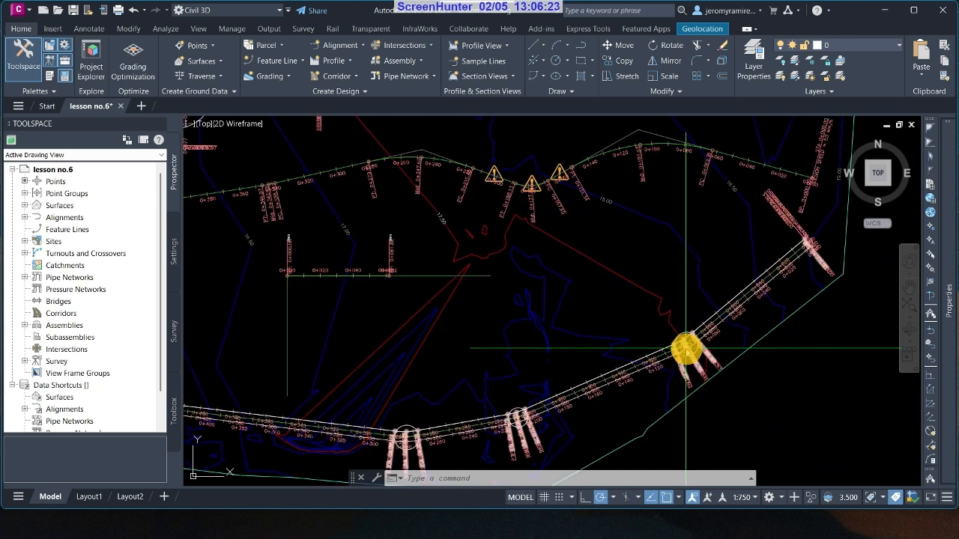
scroll(686, 348, "up", 3)
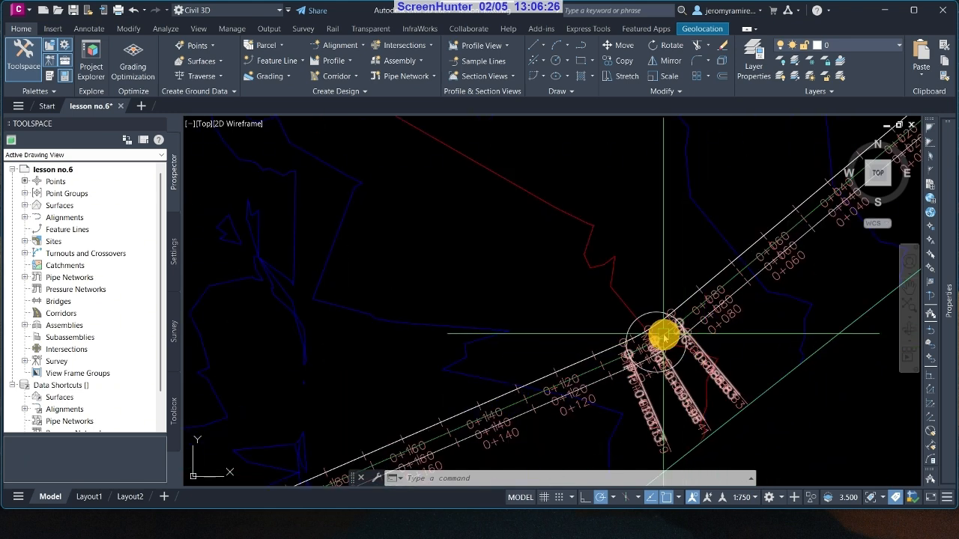
scroll(663, 337, "up", 5)
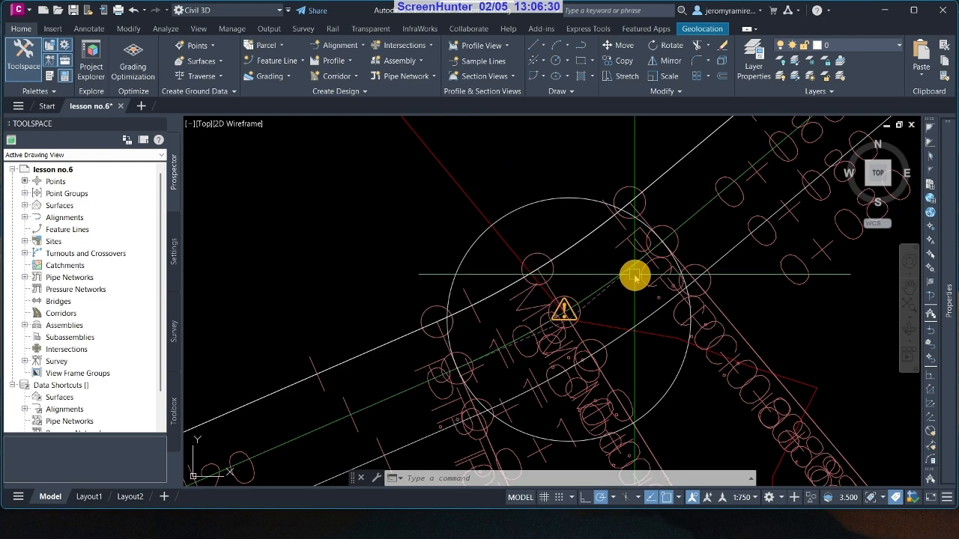
scroll(621, 304, "down", 5)
scroll(520, 351, "down", 3)
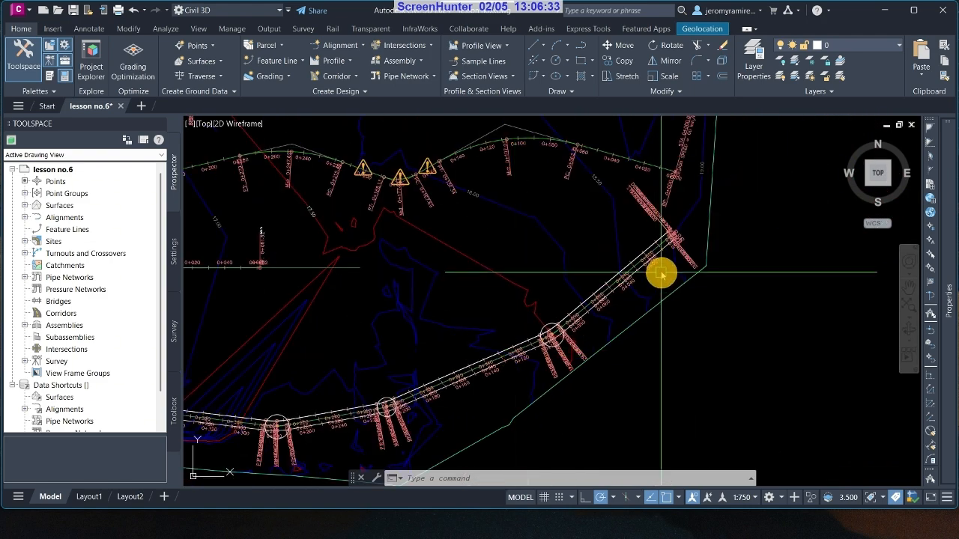
scroll(658, 274, "up", 4)
scroll(578, 283, "down", 5)
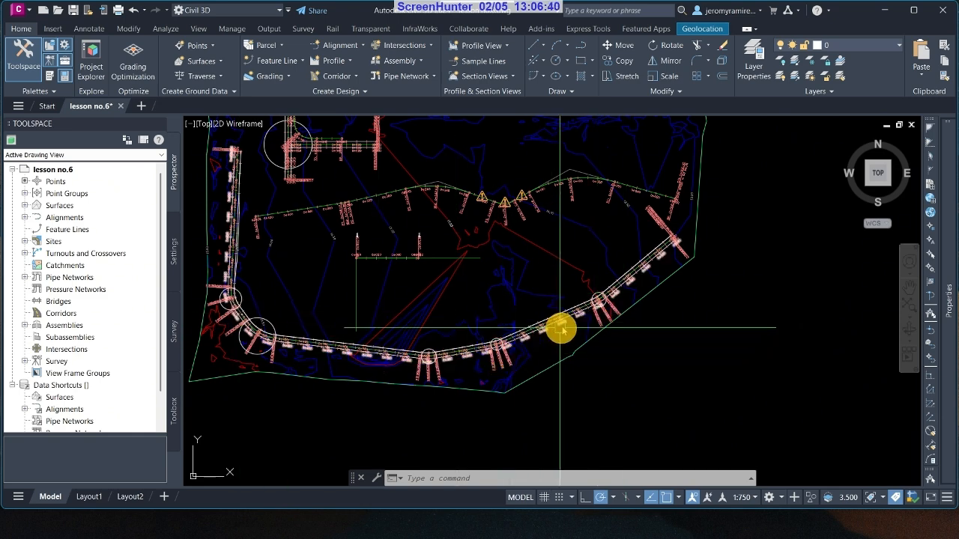
scroll(618, 289, "up", 5)
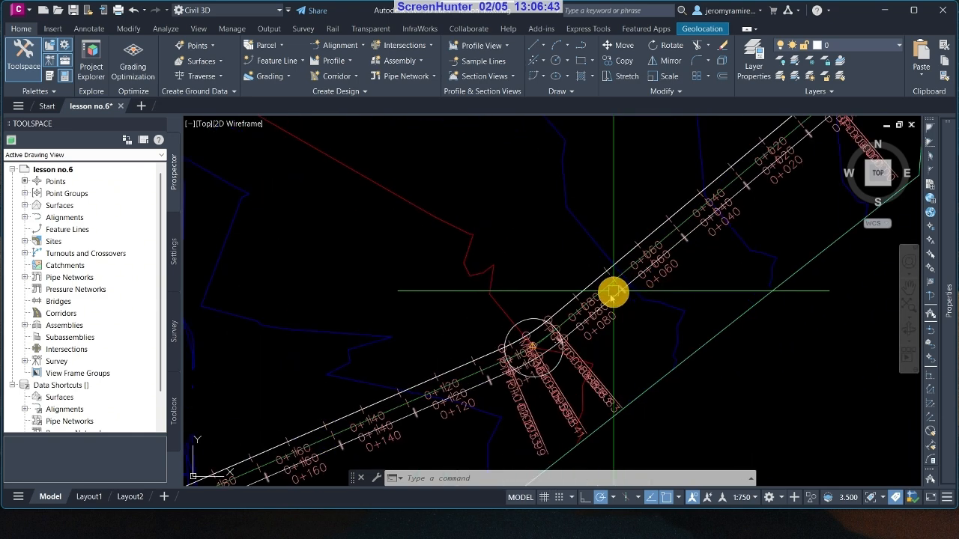
scroll(608, 290, "up", 3)
- Open the centerline alignment's properties and show its design criteria
left_click(603, 282)
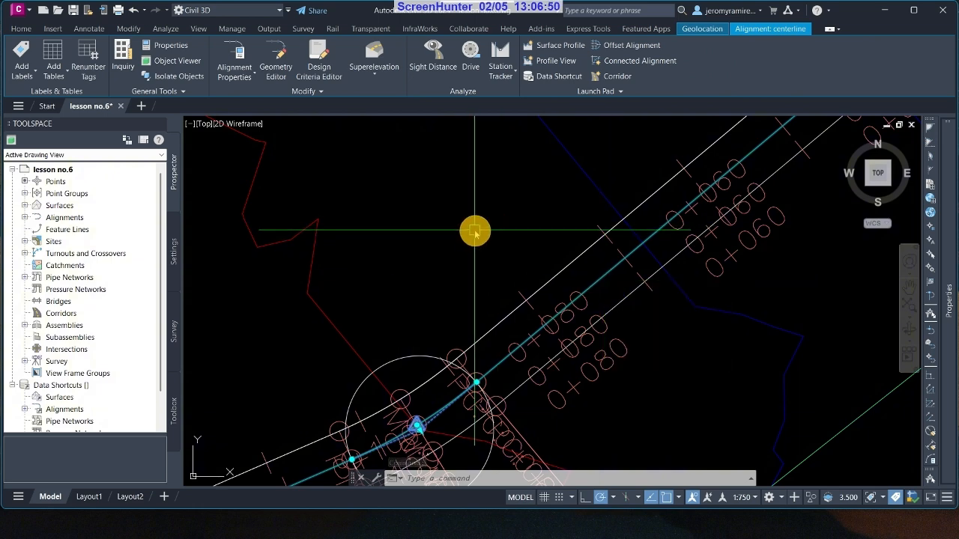
left_click(244, 66)
left_click(267, 103)
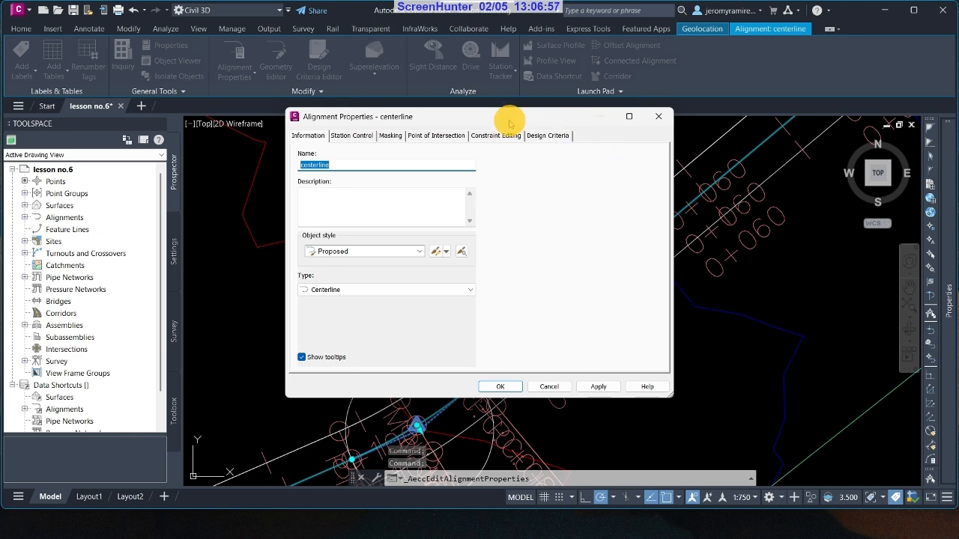
left_click_drag(488, 118, 752, 131)
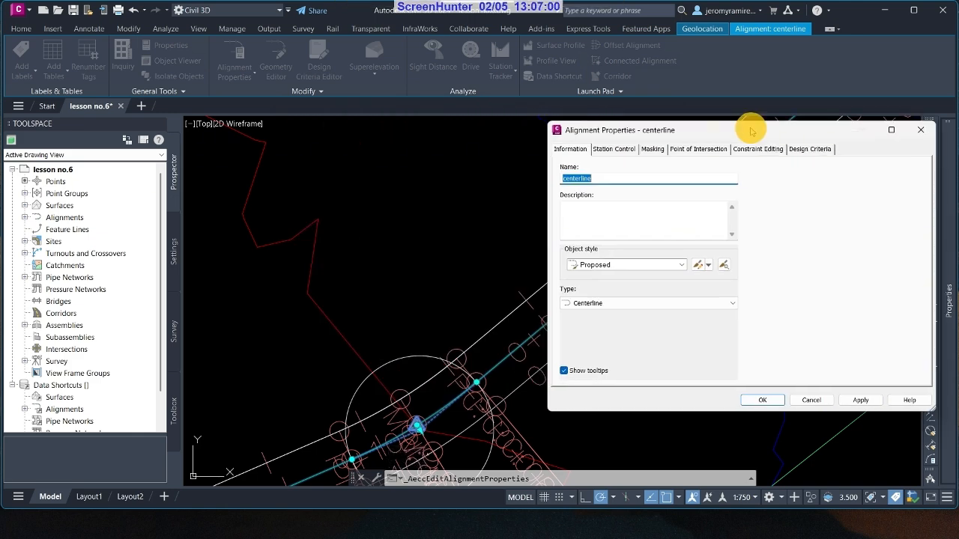
left_click(809, 150)
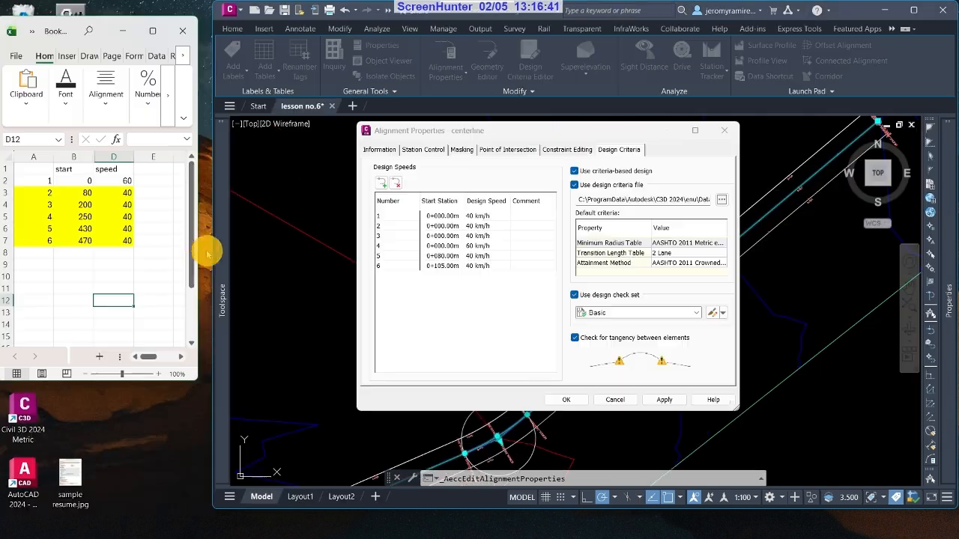
- Narrow the Book1 spreadsheet window, close the alignment properties, and widen the drawing window to sit beside the spreadsheet
left_click_drag(203, 248, 163, 239)
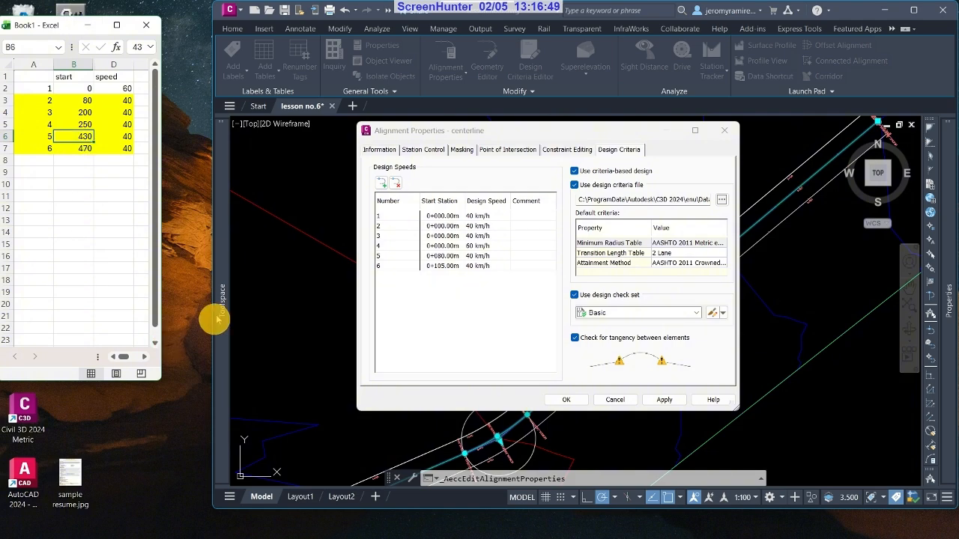
left_click(723, 130)
left_click_drag(213, 175, 165, 175)
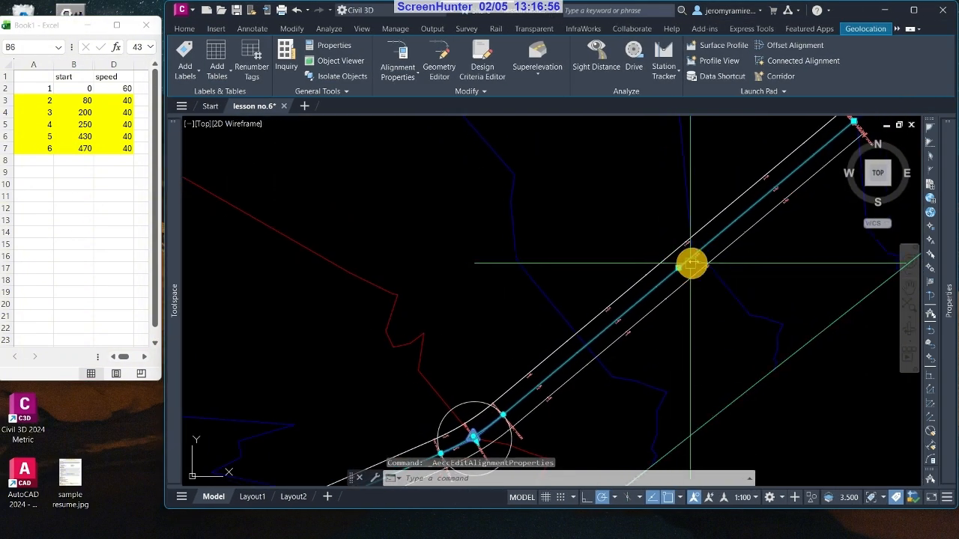
- Deselect the centerline and examine the station labels around the circled bend nearest its start
scroll(678, 332, "down", 6)
key("Escape")
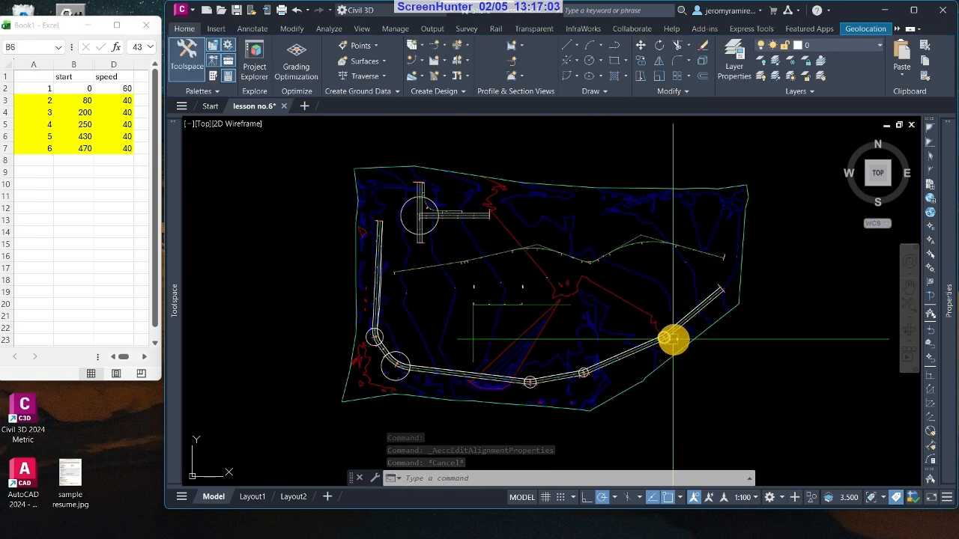
scroll(670, 341, "up", 6)
scroll(674, 315, "down", 4)
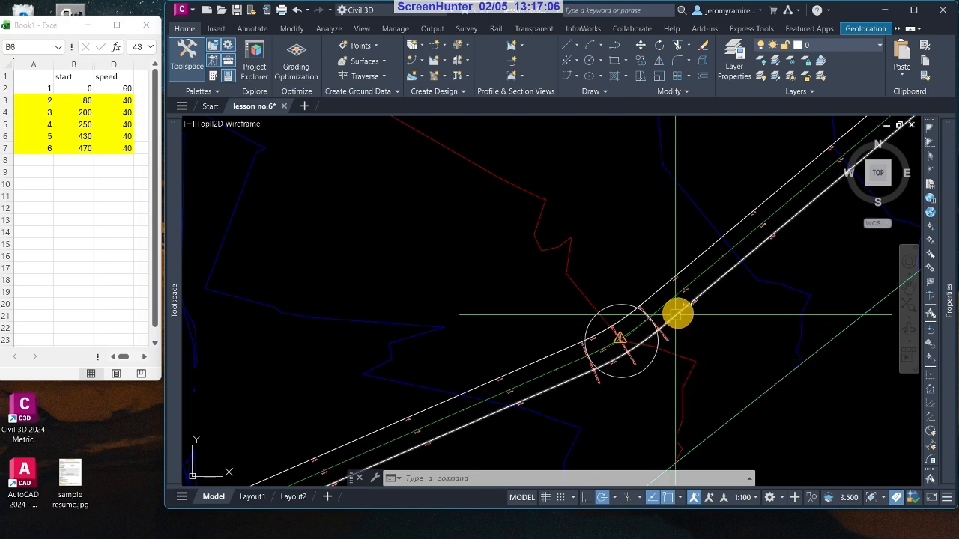
scroll(619, 338, "up", 8)
scroll(589, 388, "down", 10)
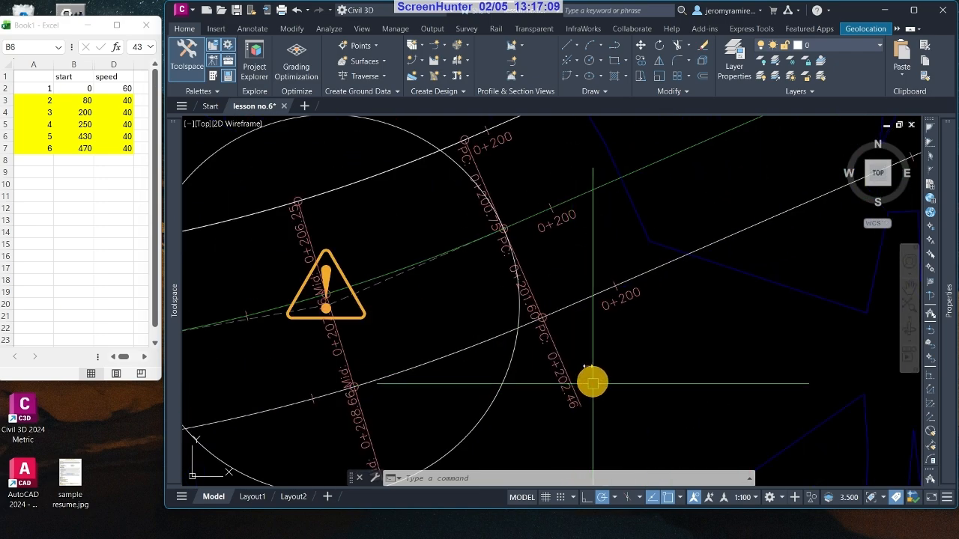
scroll(650, 282, "up", 8)
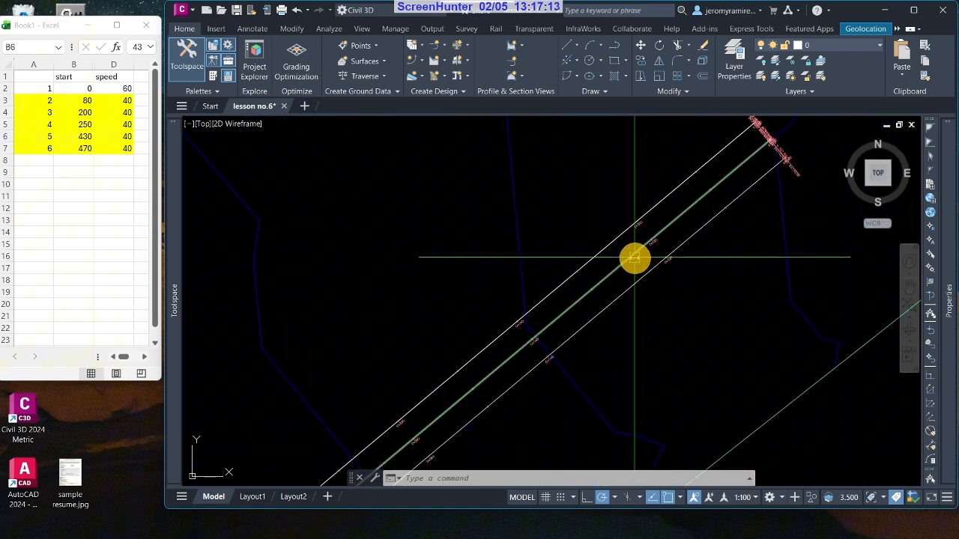
- Open the centerline alignment's properties and delete all of its design speed entries
left_click(621, 260)
left_click(402, 58)
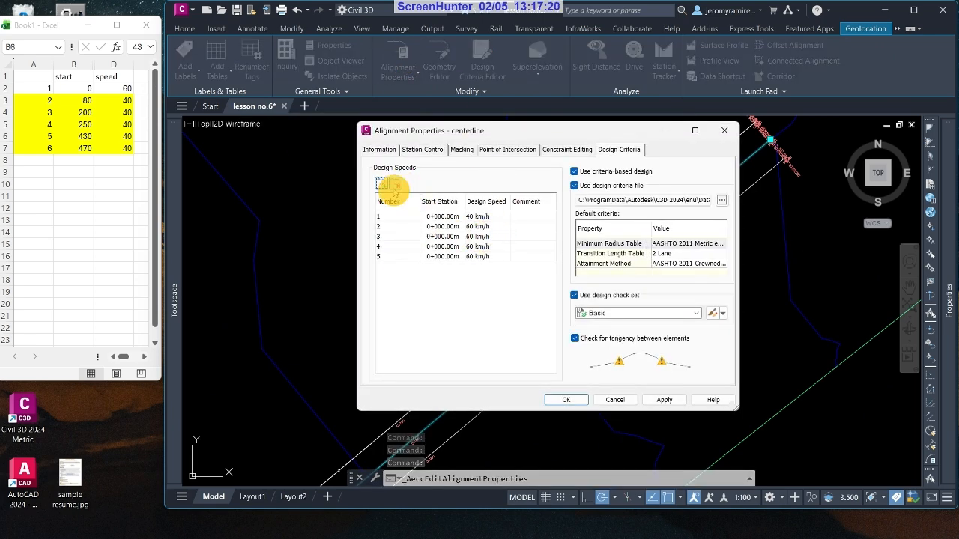
left_click(406, 256)
left_click(395, 184)
left_click(395, 247)
left_click(395, 184)
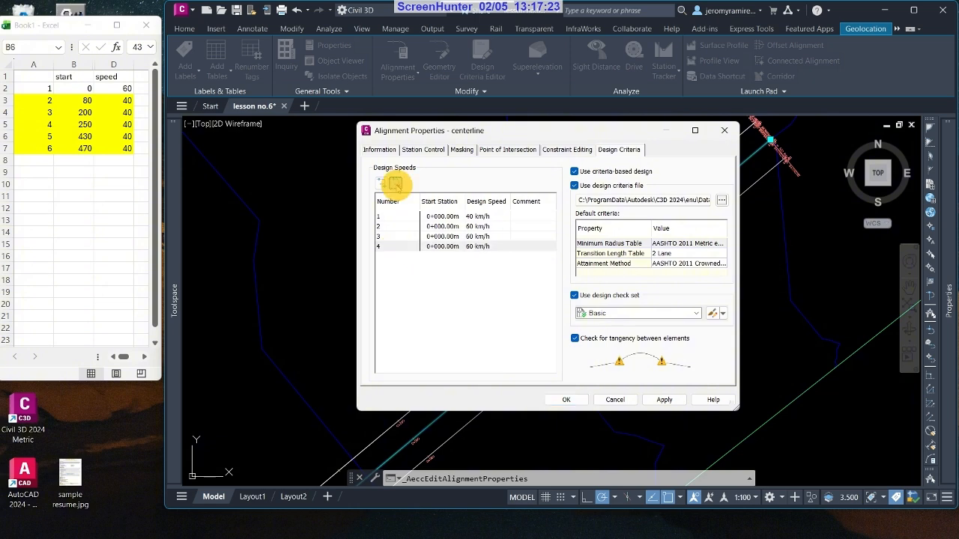
left_click(398, 237)
left_click(395, 184)
left_click(395, 226)
left_click(396, 185)
left_click(391, 217)
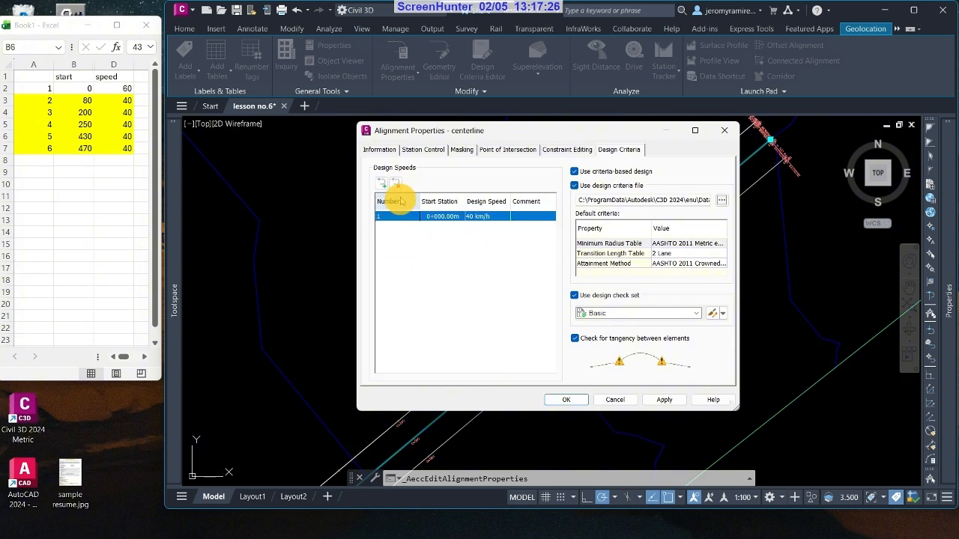
left_click(398, 183)
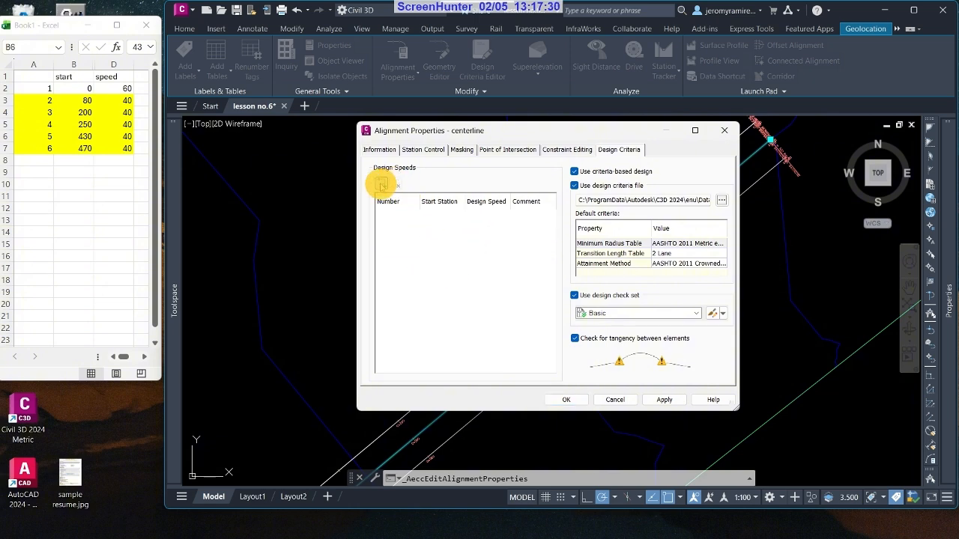
- Reposition the alignment properties dialog, return to the design criteria, and add a first design speed of 60 km/h at station 0+000
left_click(382, 150)
left_click_drag(459, 134, 492, 149)
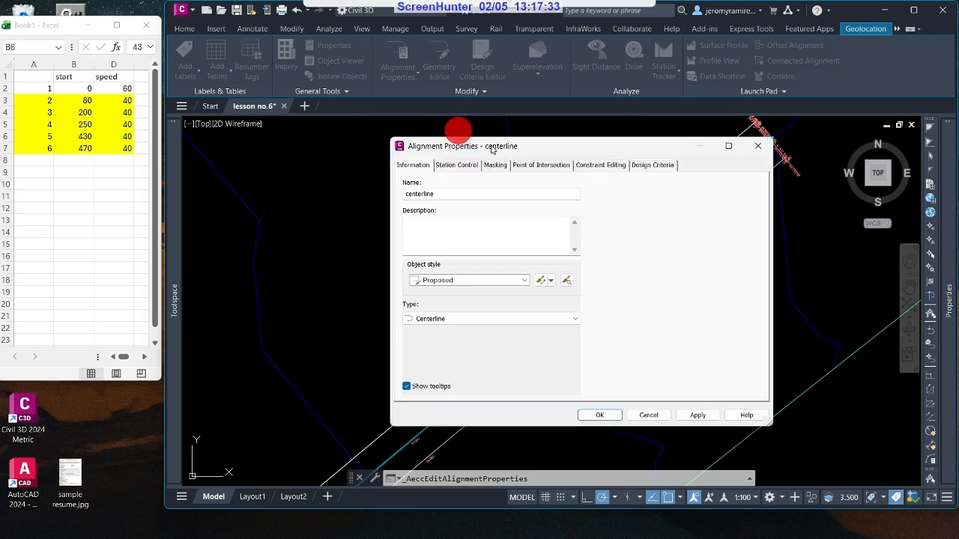
left_click_drag(569, 146, 497, 131)
left_click(583, 149)
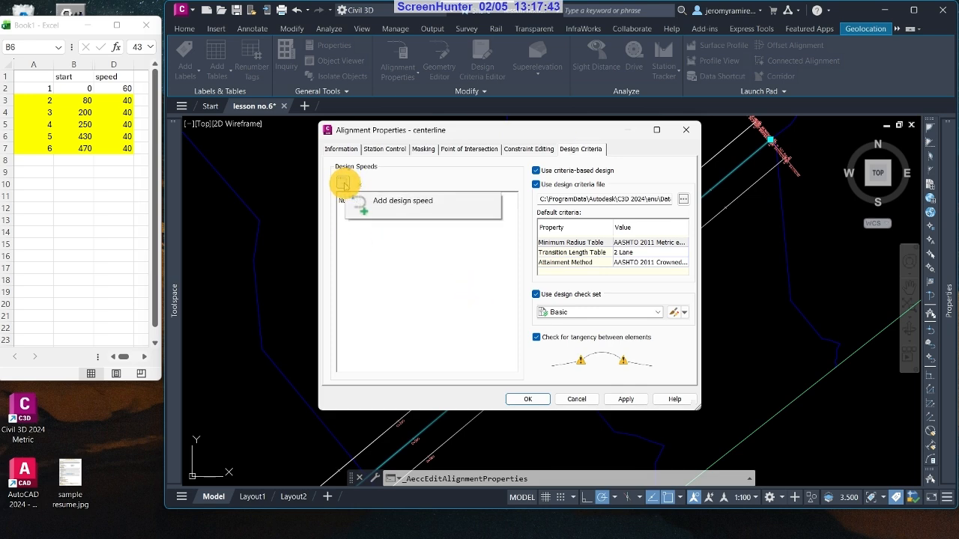
left_click(344, 183)
double_click(441, 216)
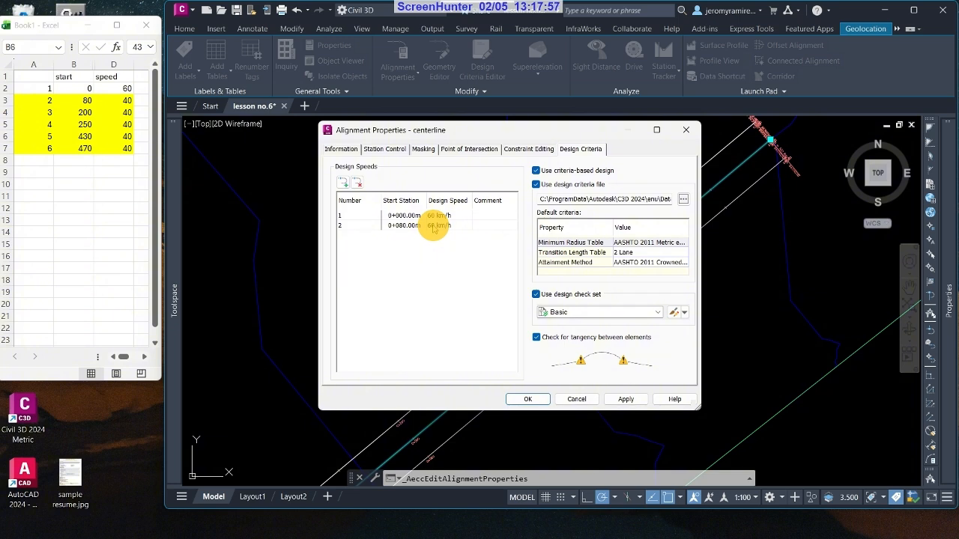
- Add further design speed entries until the list holds six, entering 80 as the second entry's start station
left_click(433, 227)
left_click(342, 182)
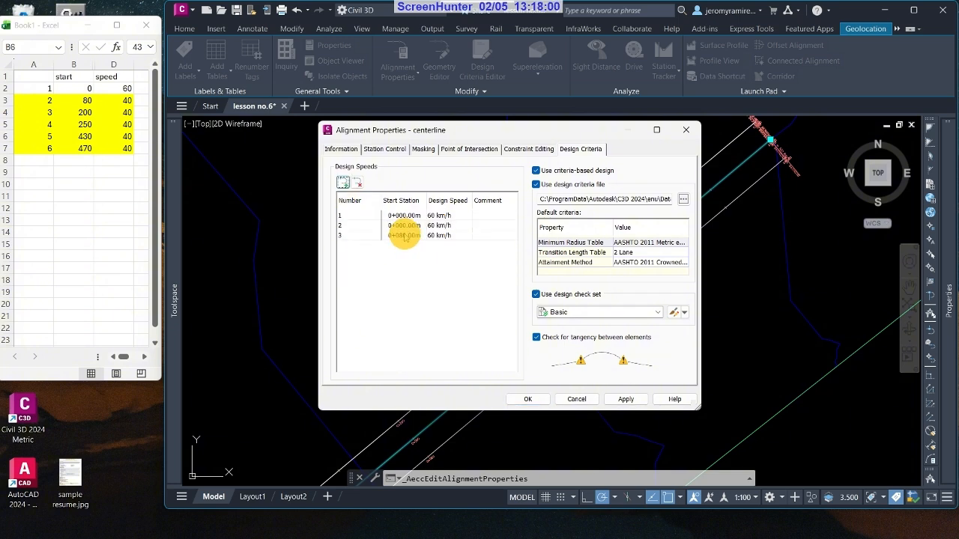
left_click(403, 227)
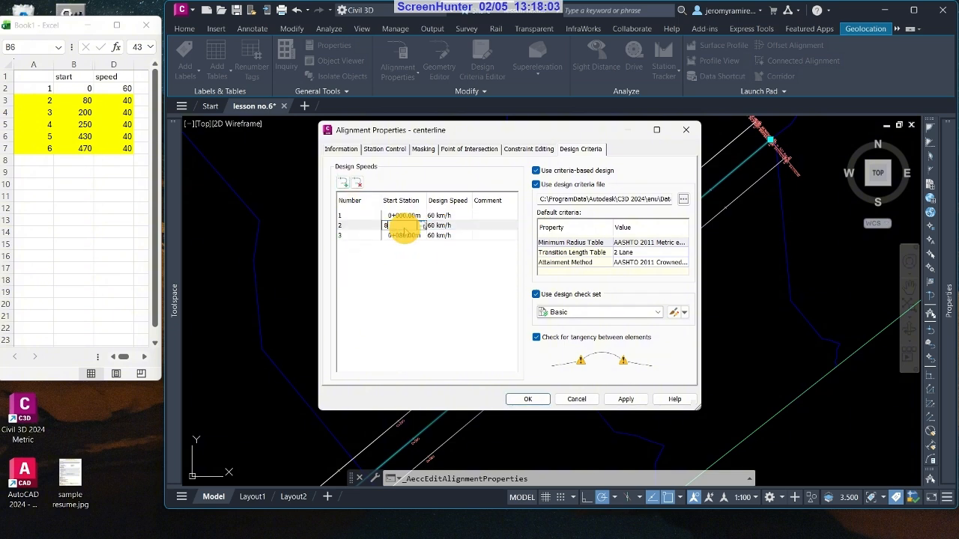
type("80")
key("Return")
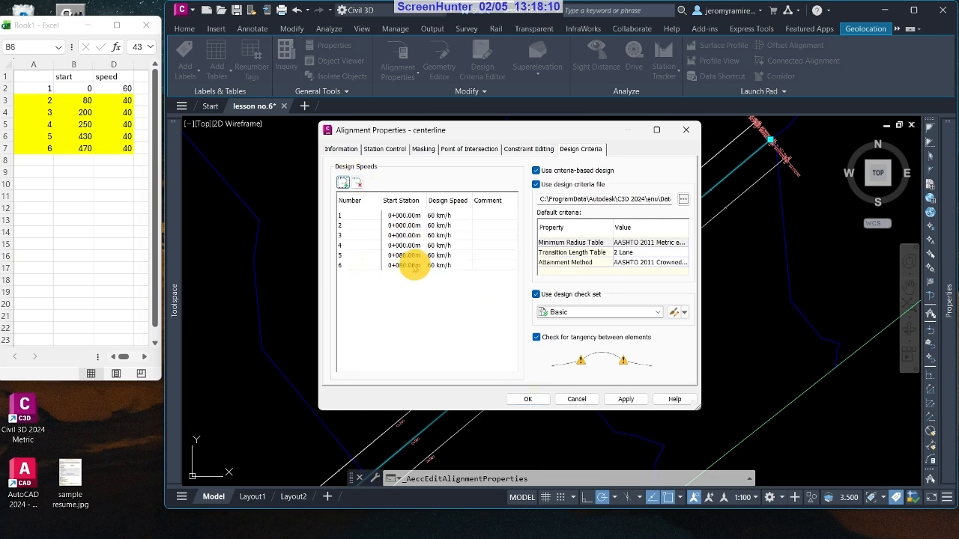
- Set the start stations of design speed entries 6, 5 and 4 to 470, 430 and 250
left_click(408, 266)
left_click(410, 301)
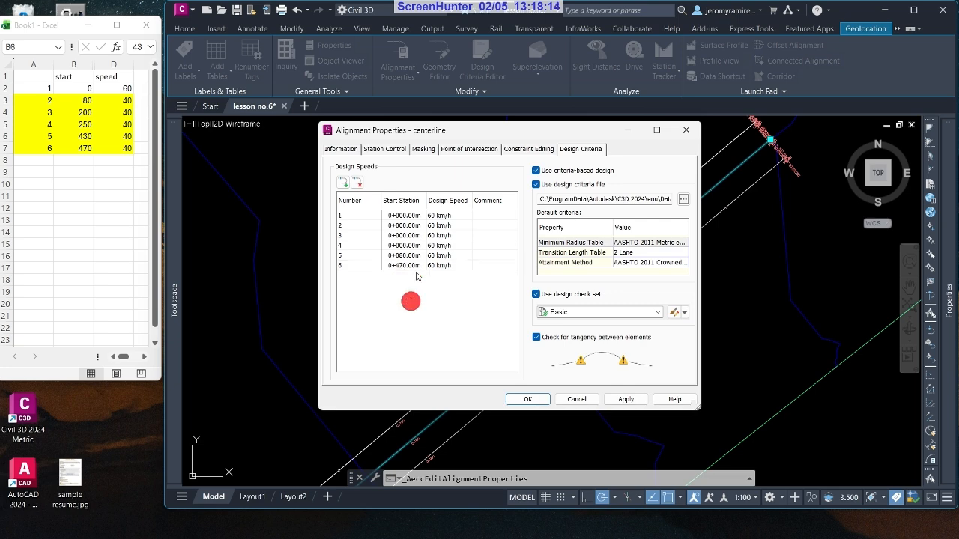
left_click(408, 255)
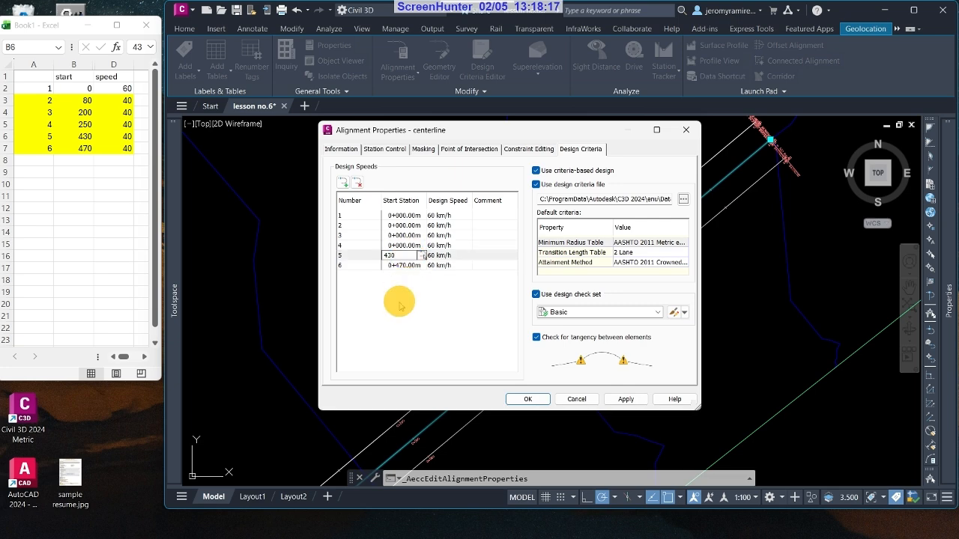
left_click(404, 245)
type("2")
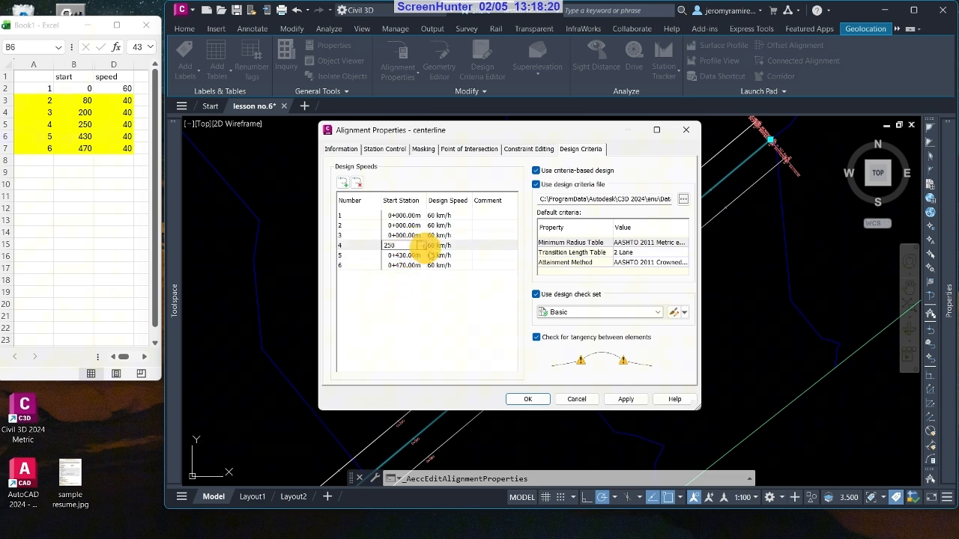
type("50")
left_click(400, 306)
- Set the start stations of design speed entries 3 and 2 to 200 and 80
left_click(397, 235)
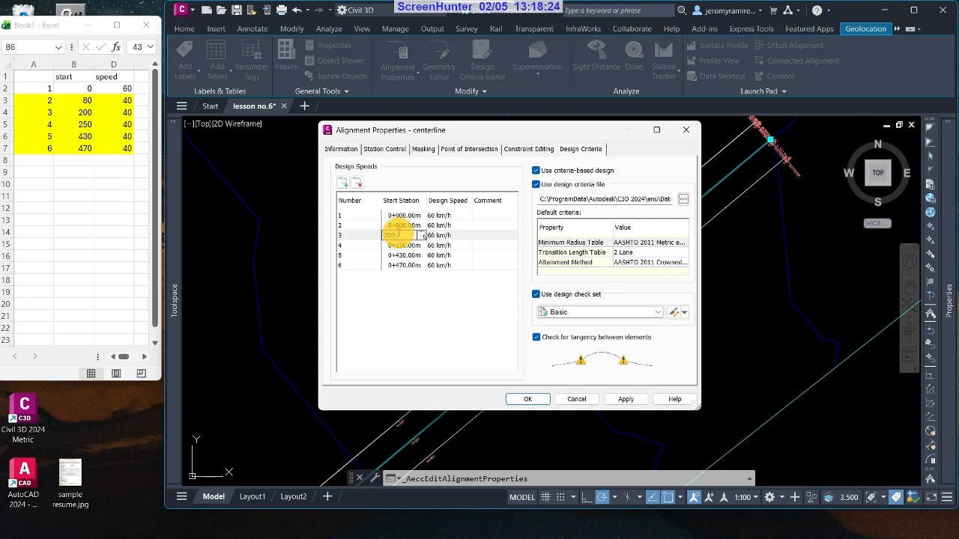
type("200")
left_click(385, 307)
left_click(404, 225)
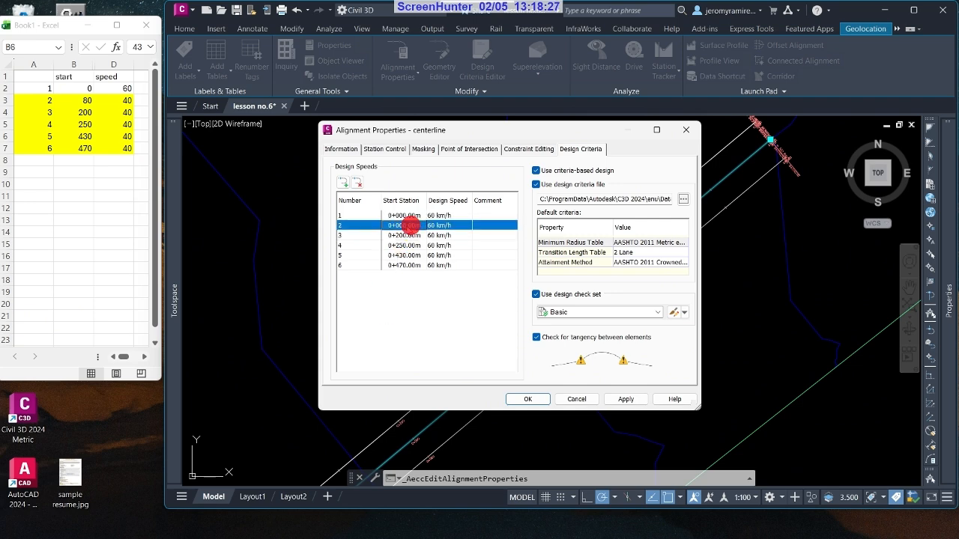
type("80")
left_click(400, 294)
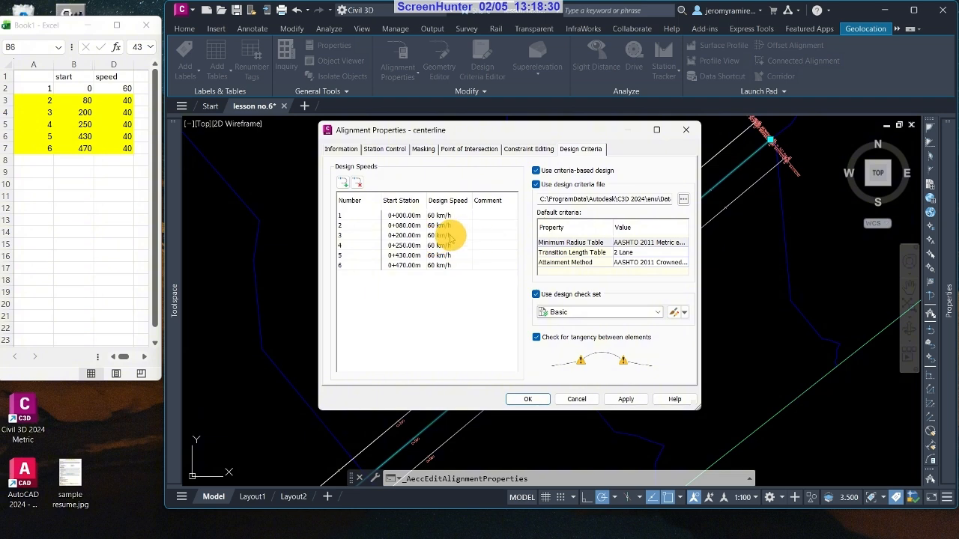
- Set the design speed of the entry starting at station 0+080 to 40 km/h
left_click(439, 224)
type("40")
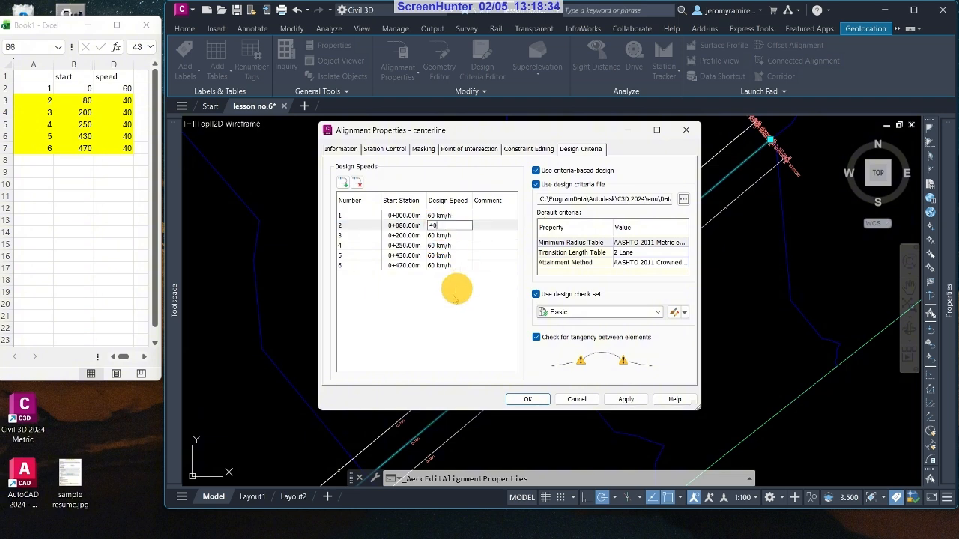
left_click(451, 288)
left_click(439, 236)
- In the Book1 spreadsheet in Excel, change the speeds for starts 200, 250 and 430 to 50, 60 and 50
left_click(128, 112)
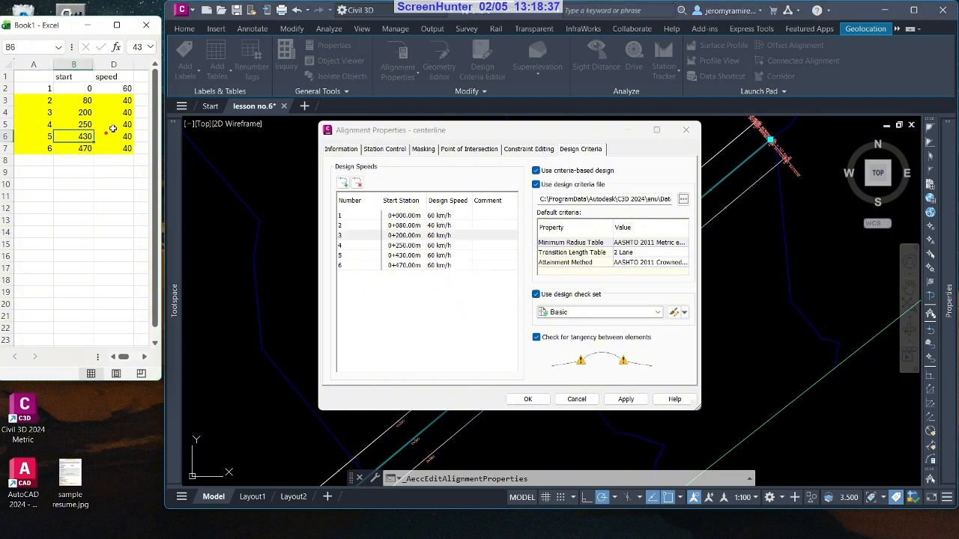
left_click(86, 196)
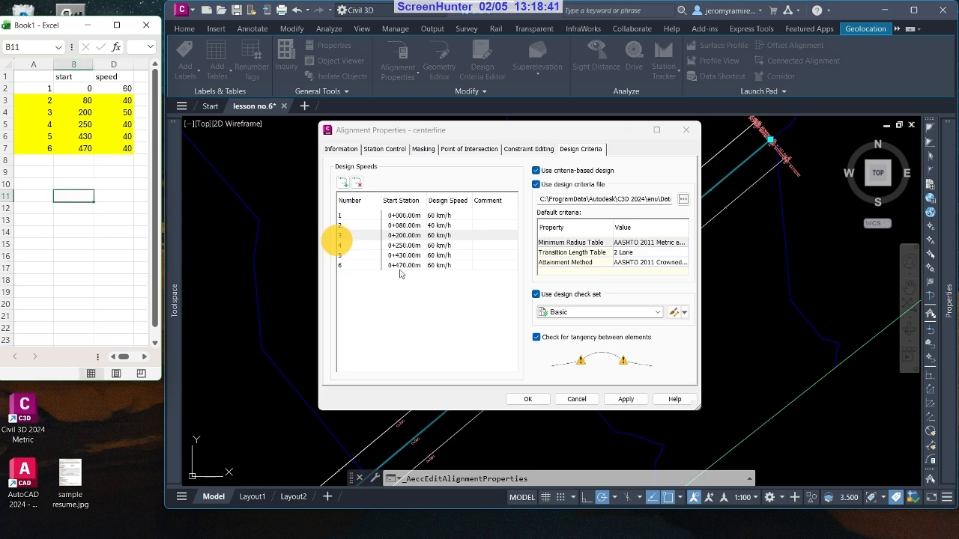
left_click(128, 126)
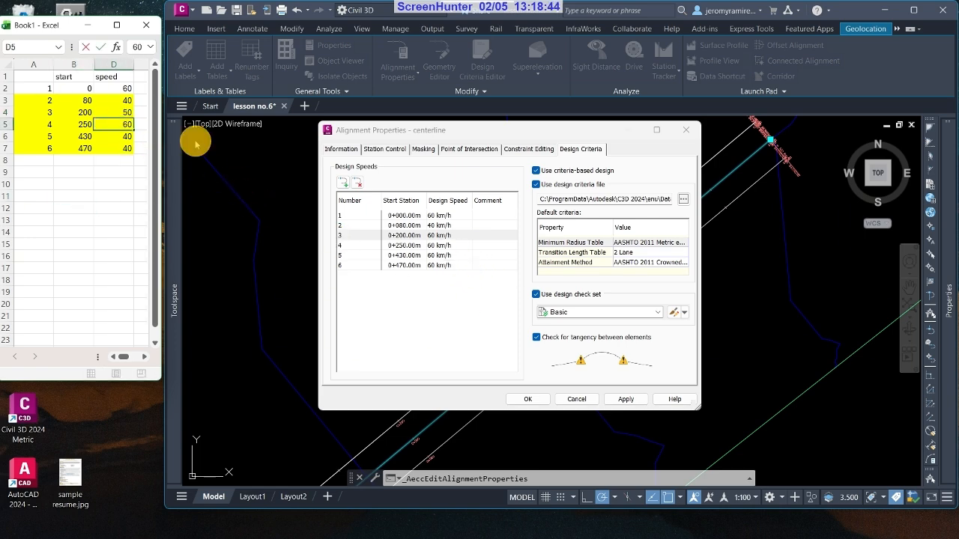
left_click(126, 136)
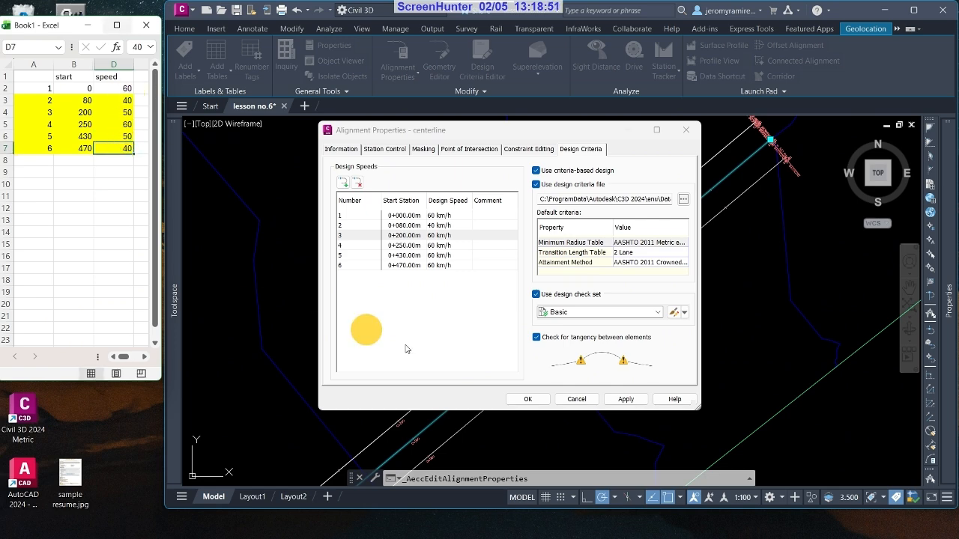
- Back in the alignment properties, set design speed entries 3 to 6 to 50, 60, 50 and 40 km/h and accept the changes
left_click(433, 235)
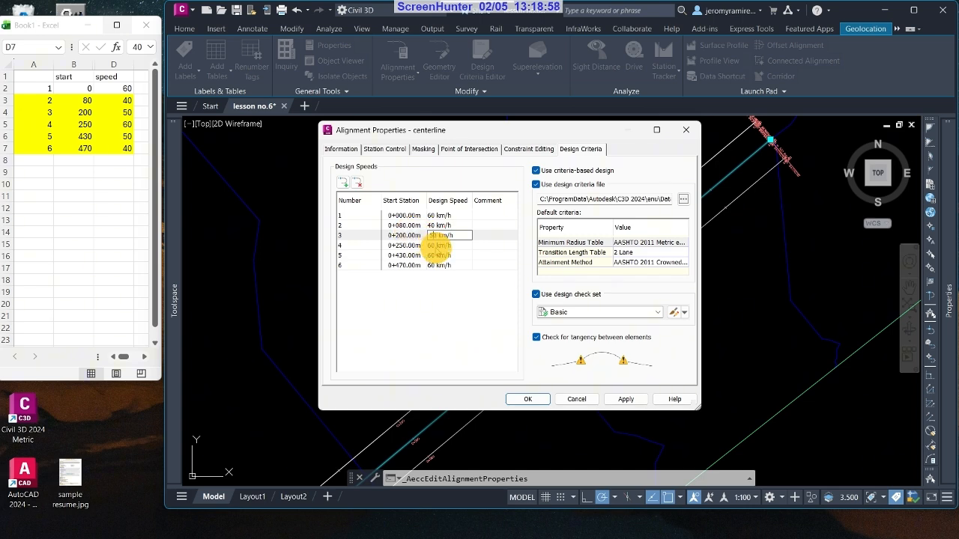
left_click(436, 246)
left_click(435, 255)
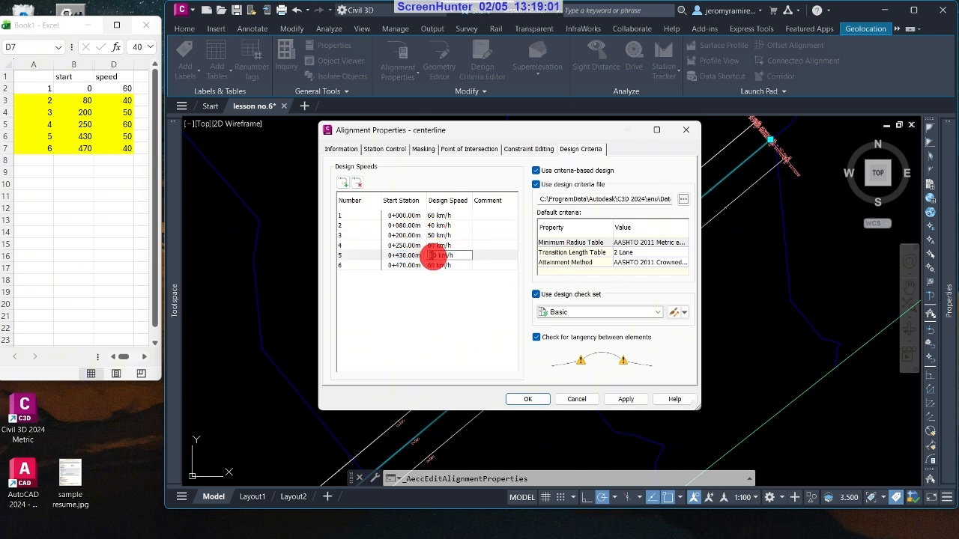
left_click(435, 265)
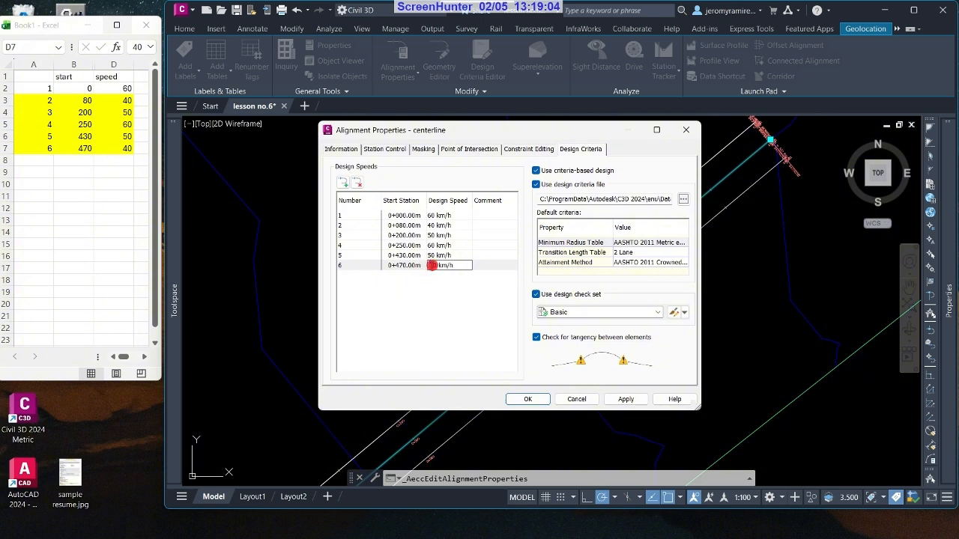
left_click(413, 300)
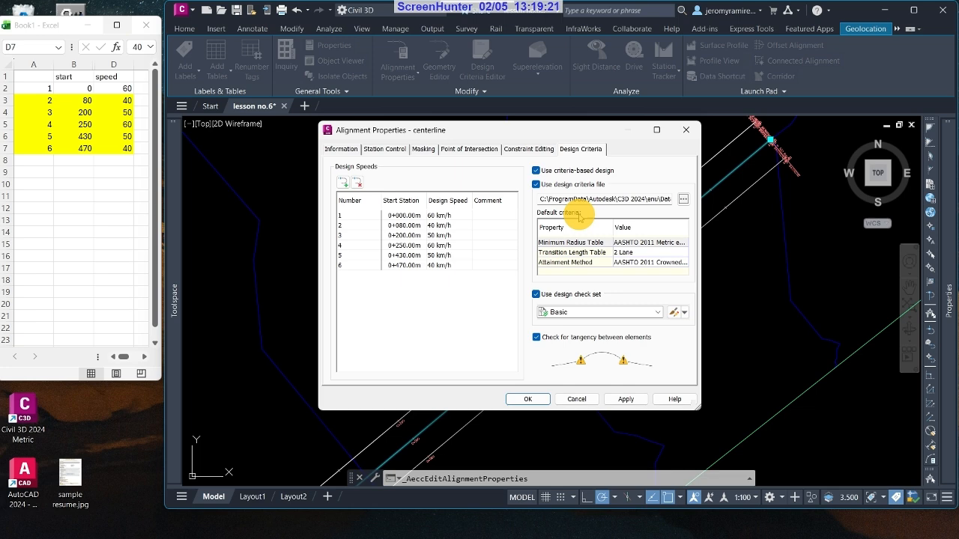
left_click_drag(604, 134, 587, 131)
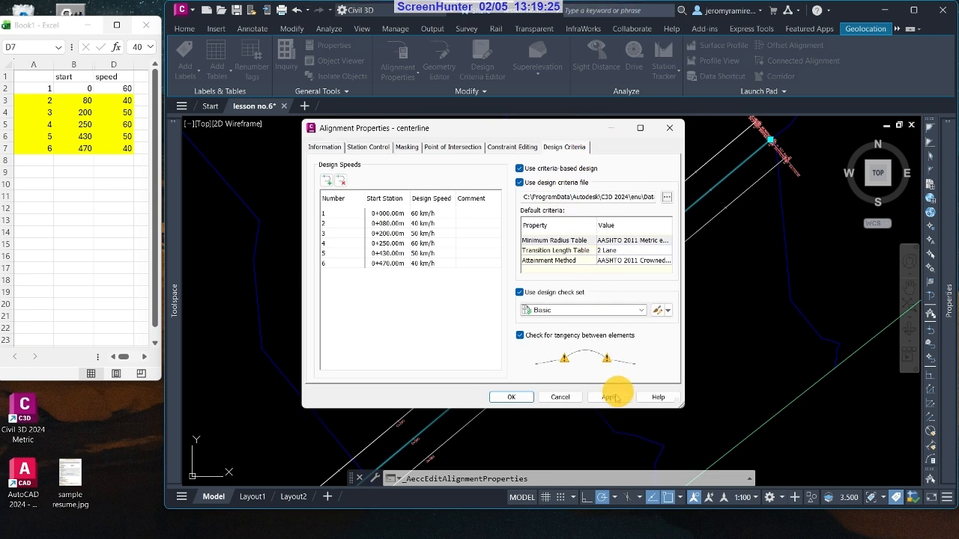
left_click(516, 397)
- Deselect the centerline, dismiss the Book1 spreadsheet, and maximize the drawing window
scroll(734, 196, "down", 5)
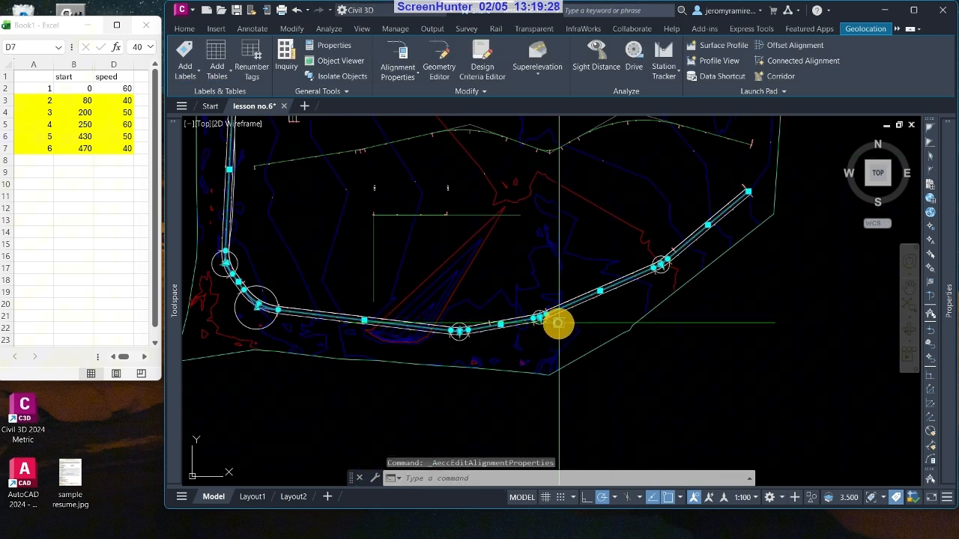
scroll(559, 323, "up", 2)
key("Escape")
scroll(573, 323, "up", 2)
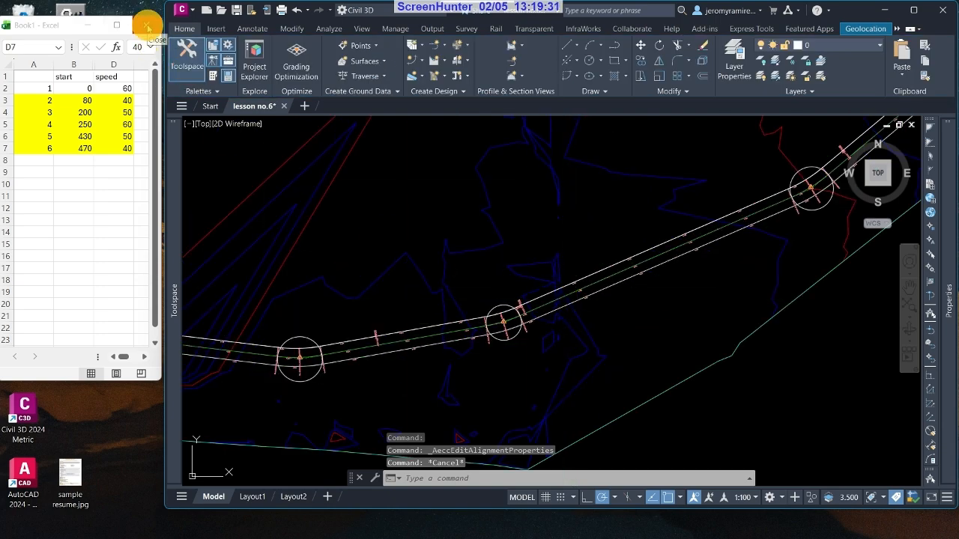
left_click(147, 27)
left_click(516, 293)
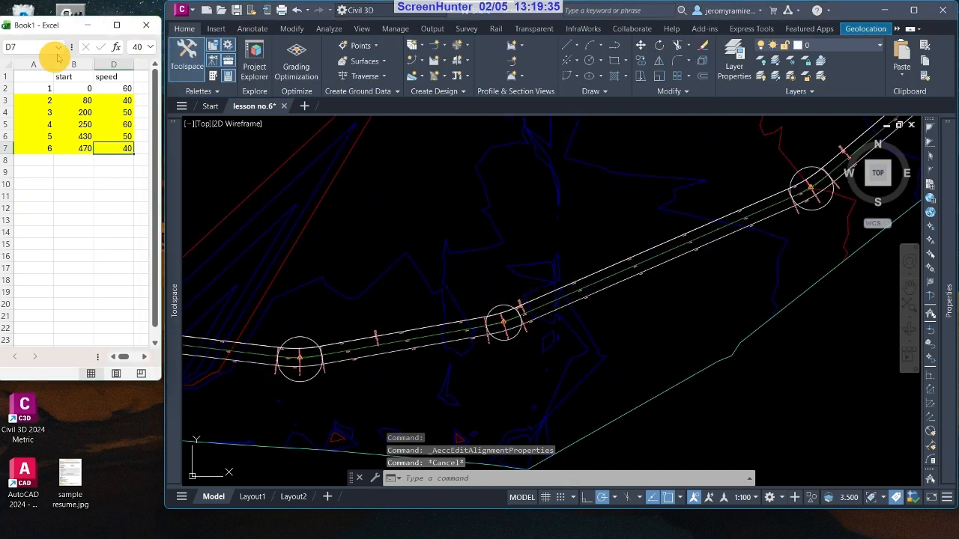
left_click(910, 10)
- Review the station-based design speeds in the centerline's alignment properties and close them without changes
scroll(578, 239, "up", 3)
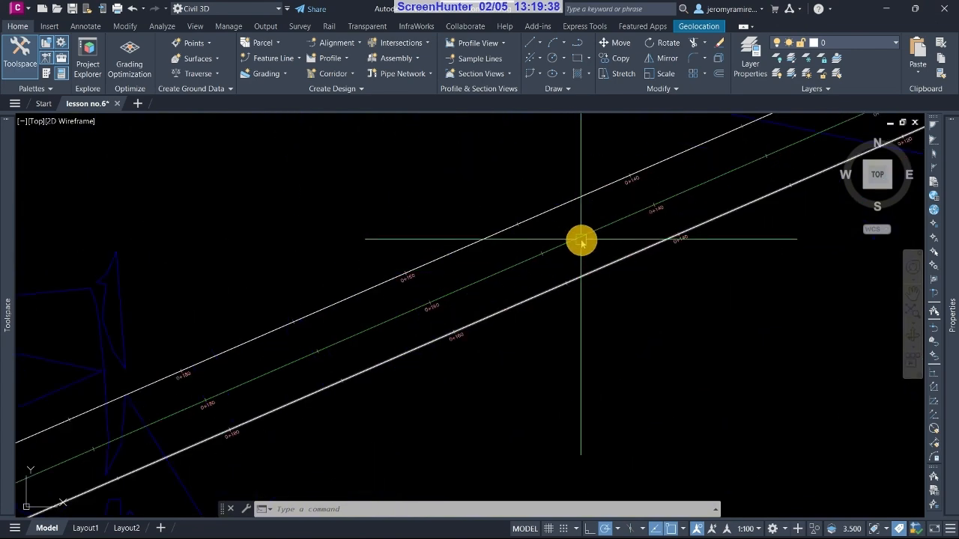
left_click(572, 242)
right_click(571, 242)
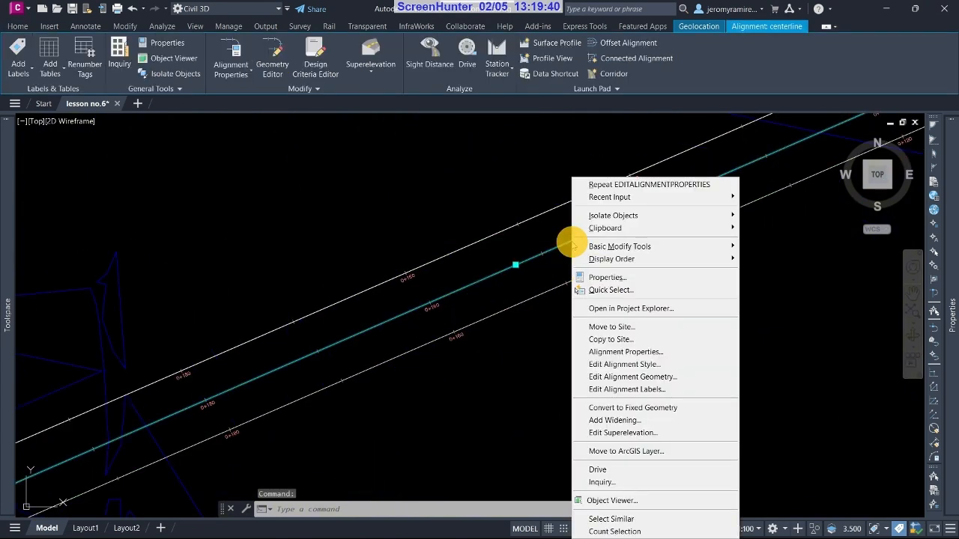
left_click(657, 356)
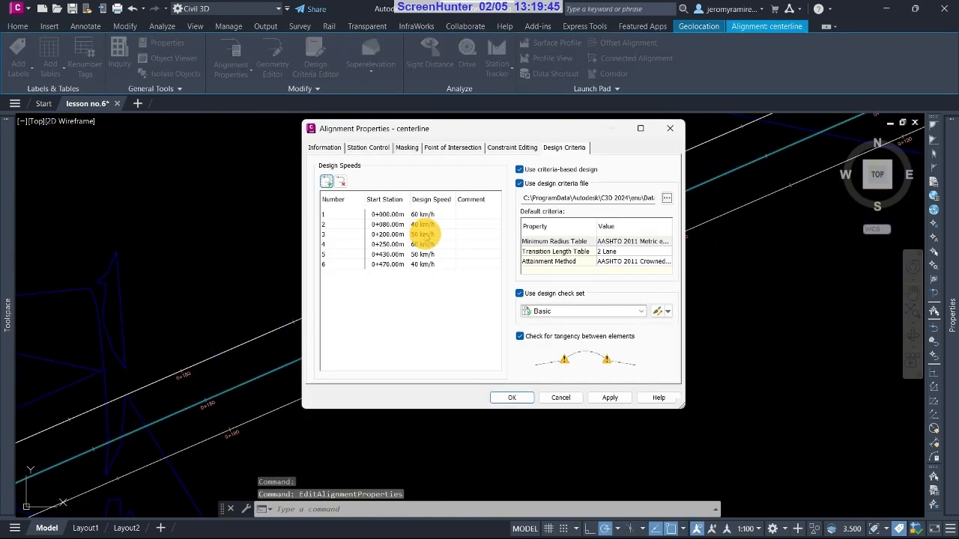
left_click(668, 128)
- Open the centerline's geometry for editing and show its alignment entities in an enlarged grid view
right_click(591, 235)
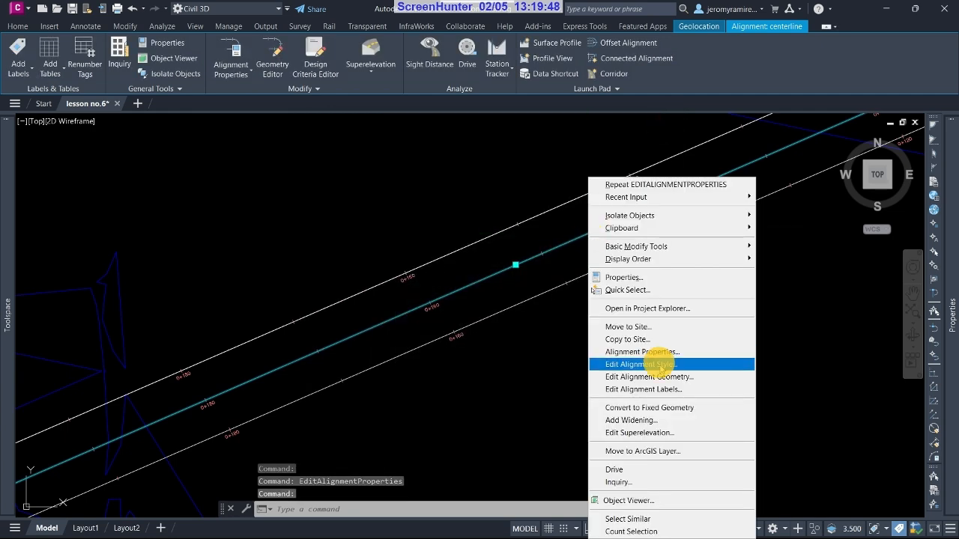
left_click(665, 377)
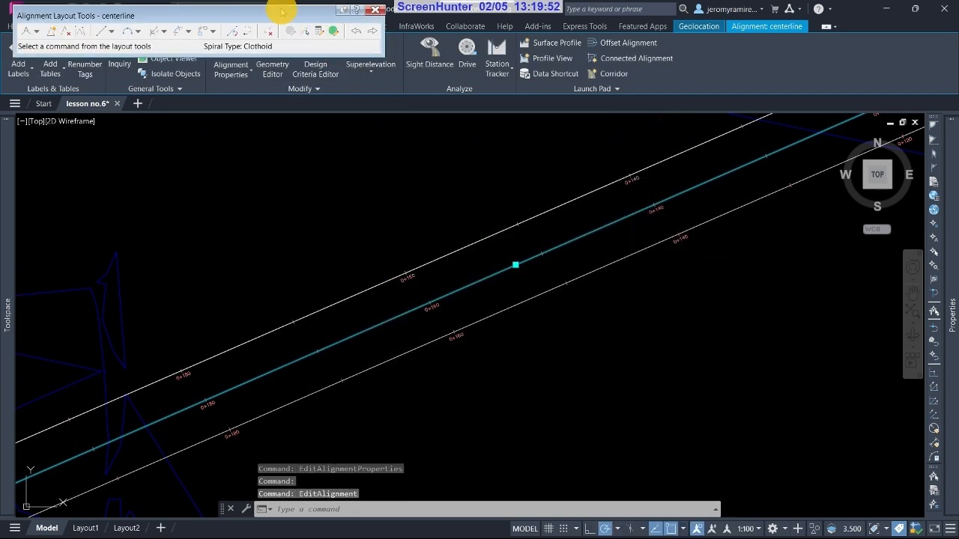
left_click_drag(281, 13, 279, 22)
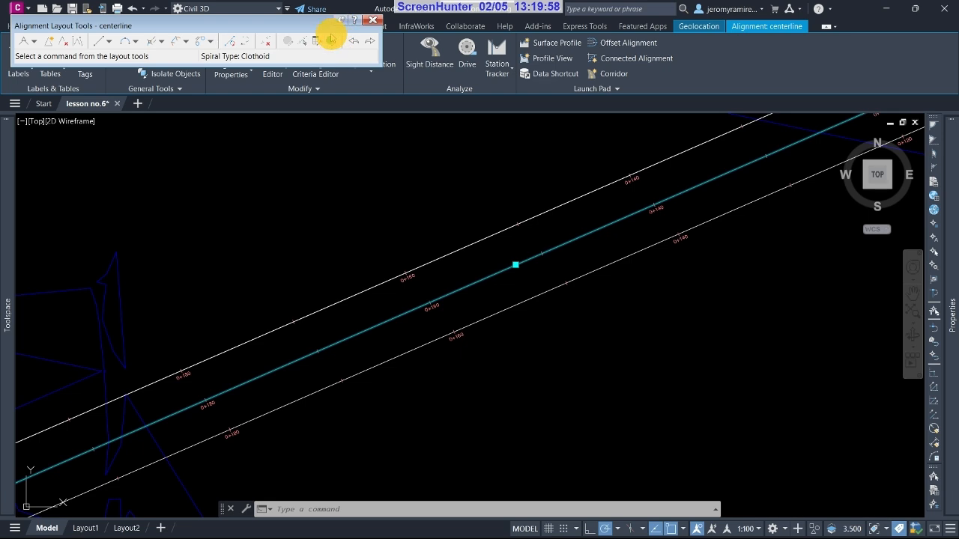
left_click(331, 39)
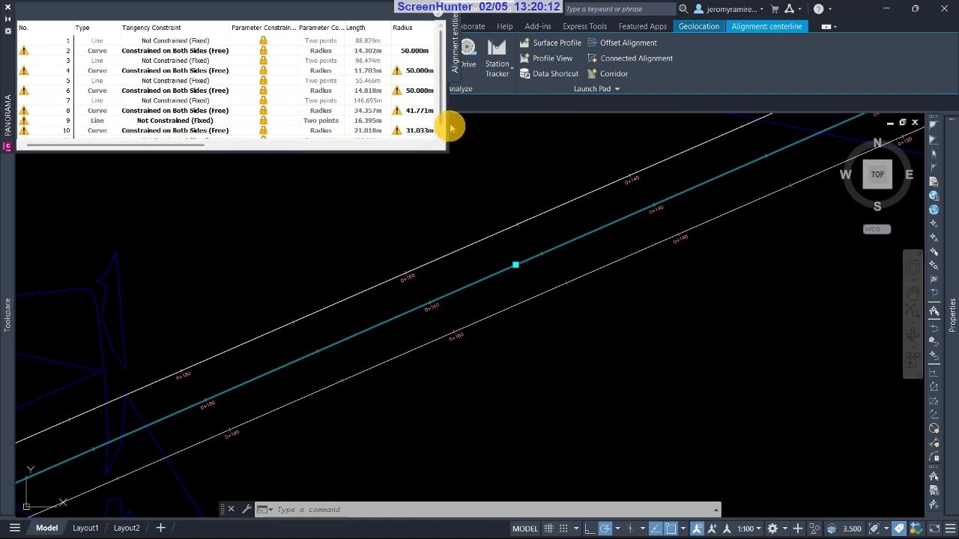
left_click_drag(445, 150, 507, 321)
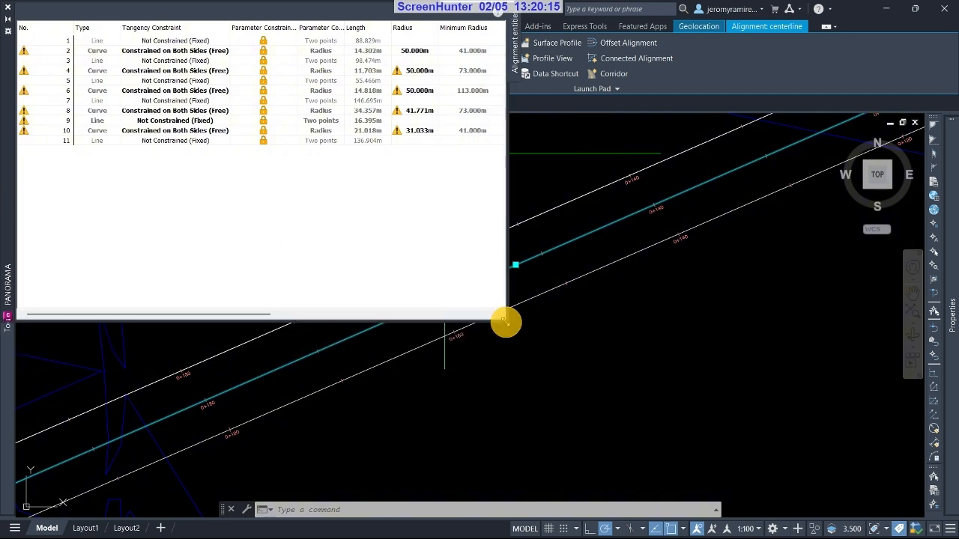
left_click_drag(255, 316, 358, 302)
- Set the chord length of curve entity 2, near station 0+095, to 60 m
scroll(584, 372, "down", 6)
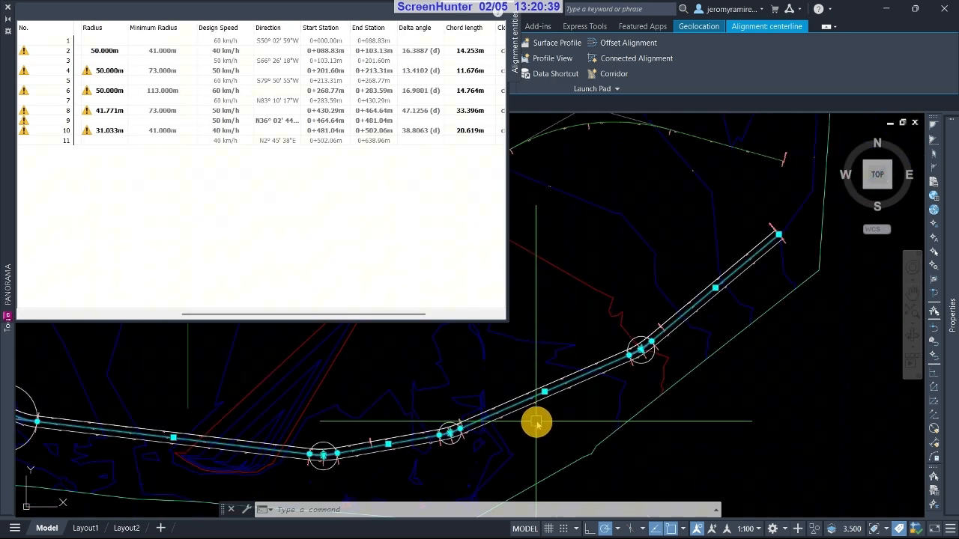
scroll(656, 343, "up", 4)
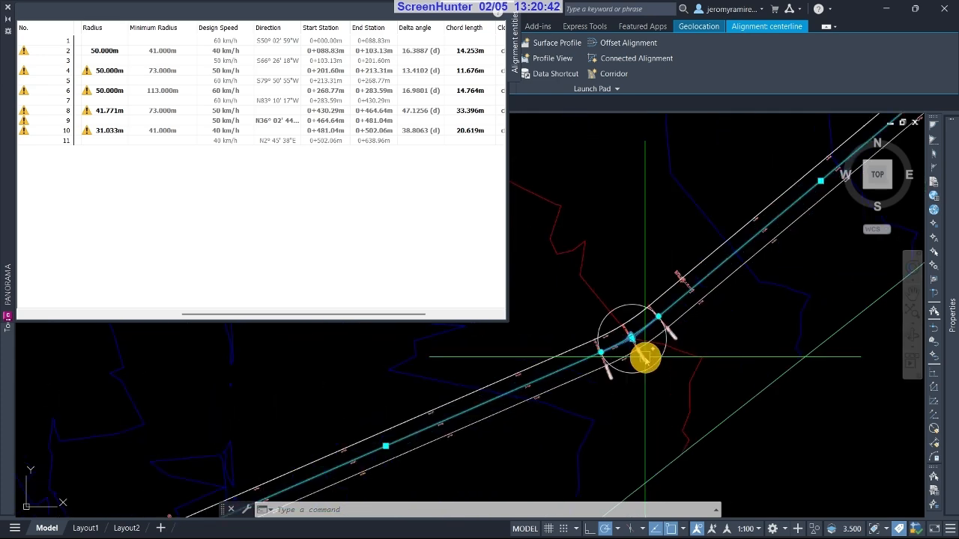
scroll(657, 347, "up", 5)
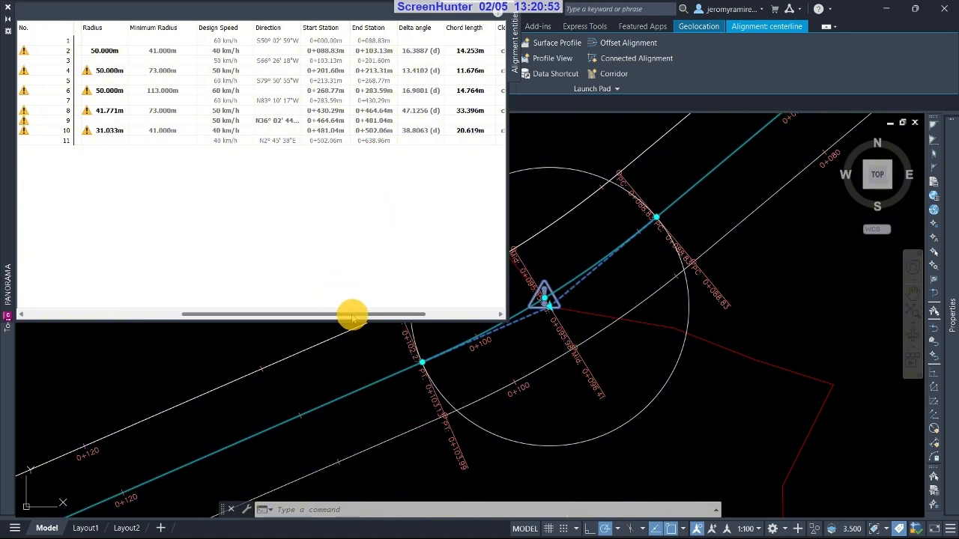
left_click_drag(352, 314, 392, 314)
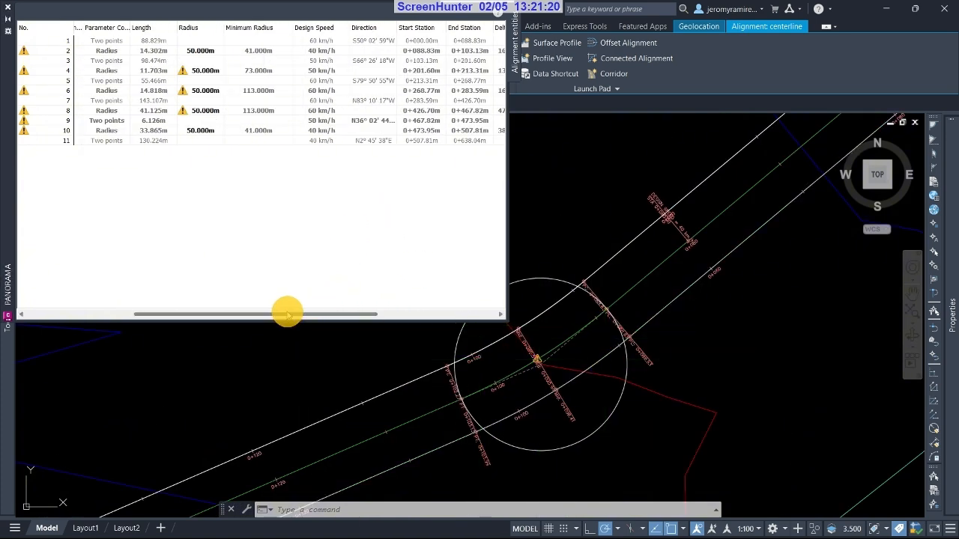
left_click_drag(288, 314, 406, 315)
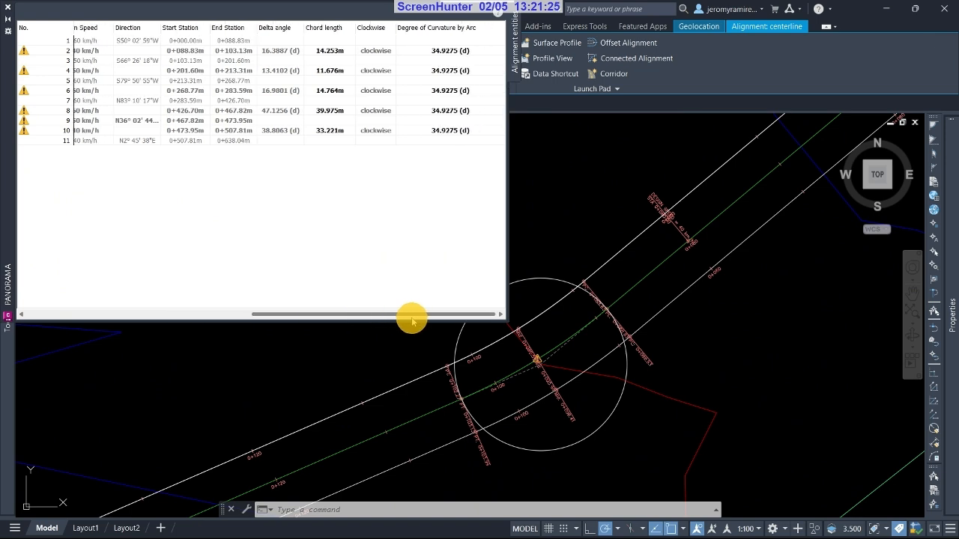
left_click(333, 47)
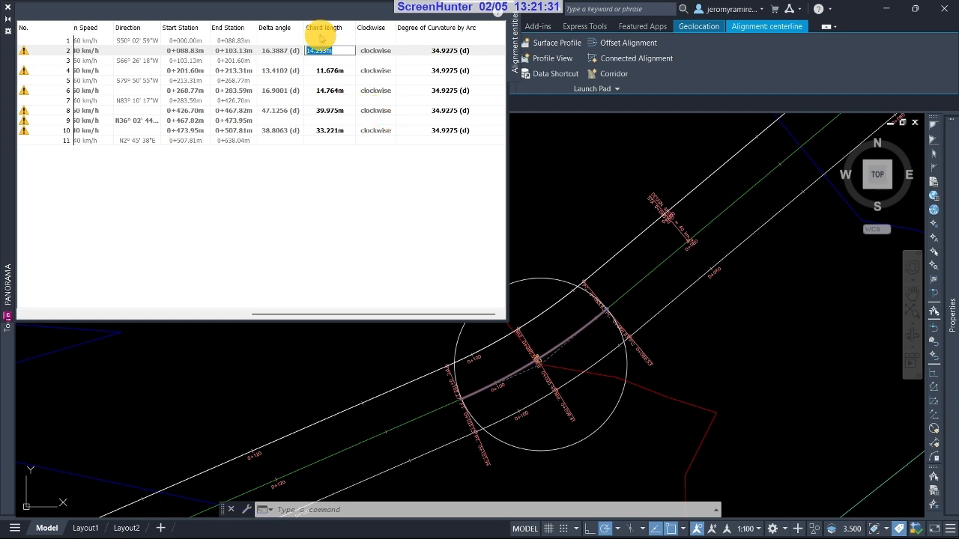
key("Return")
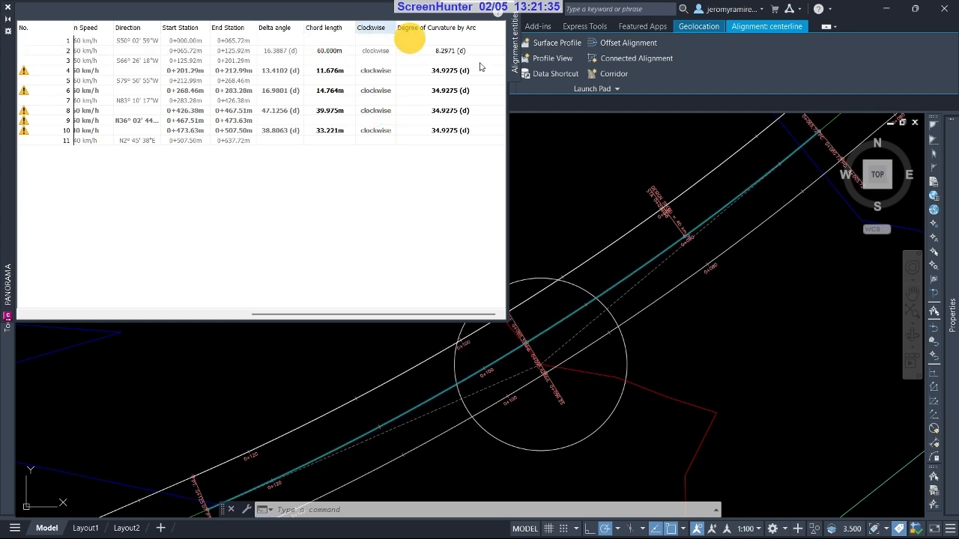
- Stretch the circle around the first curve so that it reaches the curve's start point at station 0+065.72
scroll(750, 296, "down", 3)
scroll(714, 285, "up", 3)
scroll(695, 305, "down", 4)
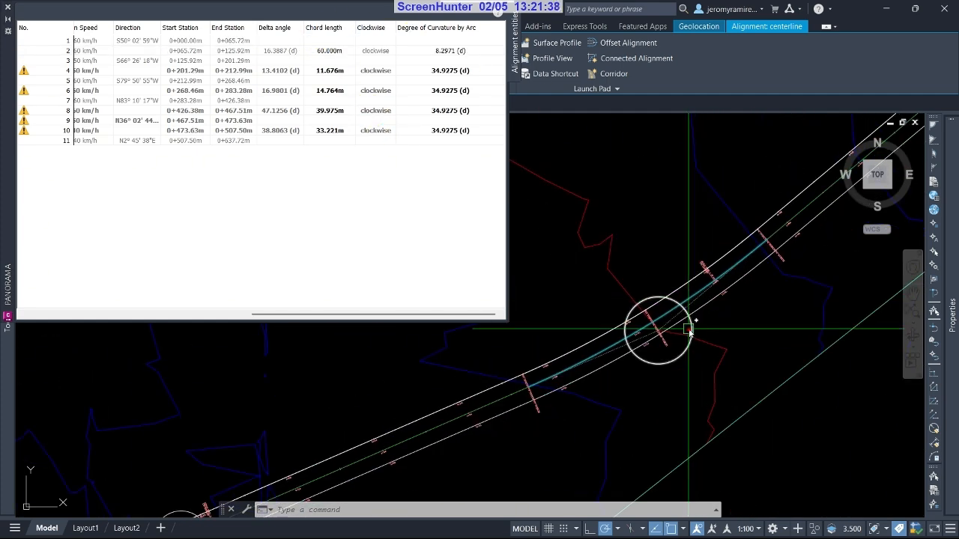
left_click(689, 330)
left_click(692, 331)
scroll(772, 247, "up", 6)
scroll(741, 228, "up", 3)
scroll(719, 221, "down", 3)
left_click(719, 221)
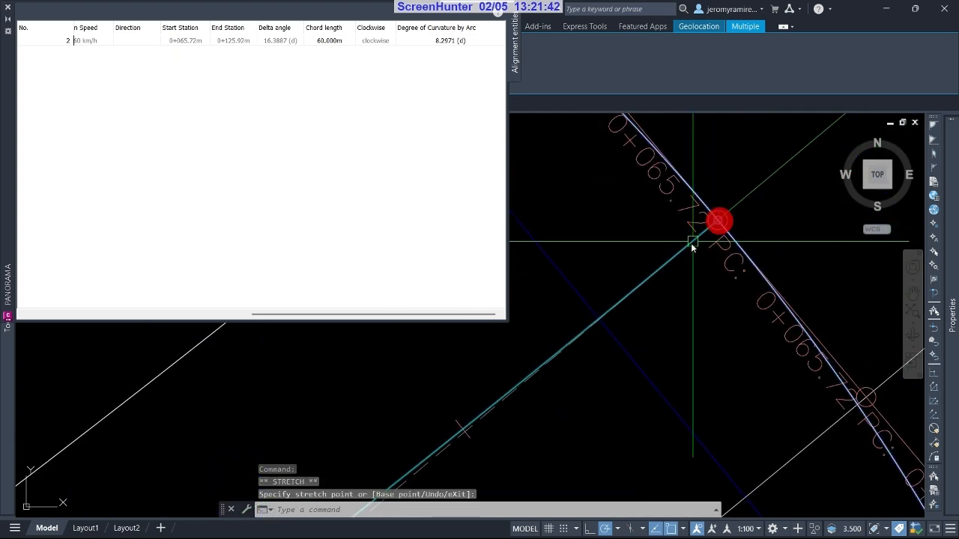
scroll(723, 338, "down", 2)
scroll(772, 283, "down", 5)
key("Escape")
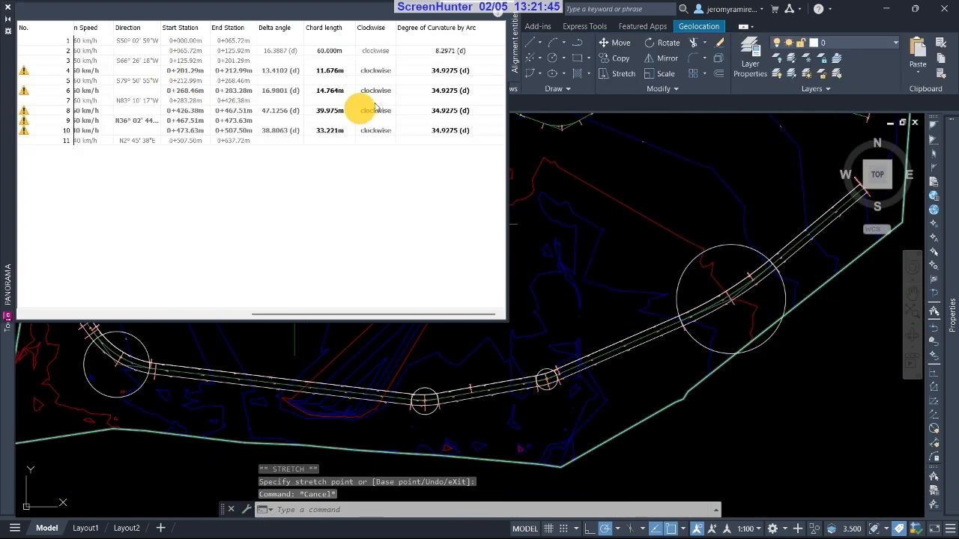
- Set the chord length of curve entity 4 to 30 m
scroll(554, 401, "up", 3)
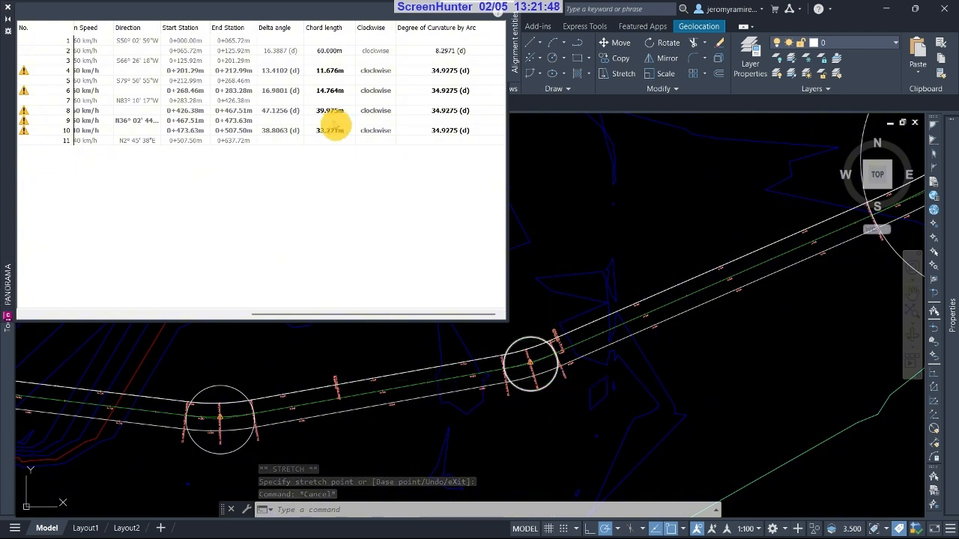
double_click(335, 72)
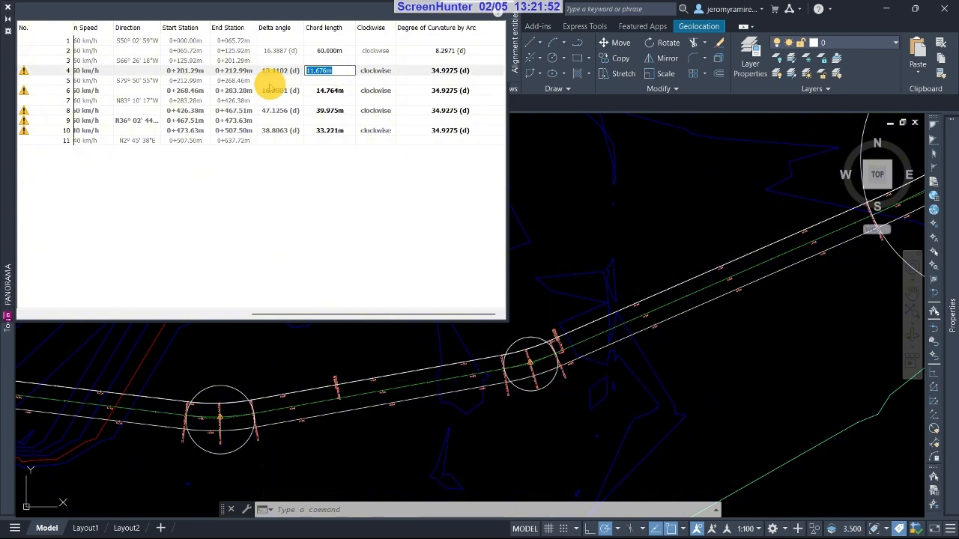
key("Return")
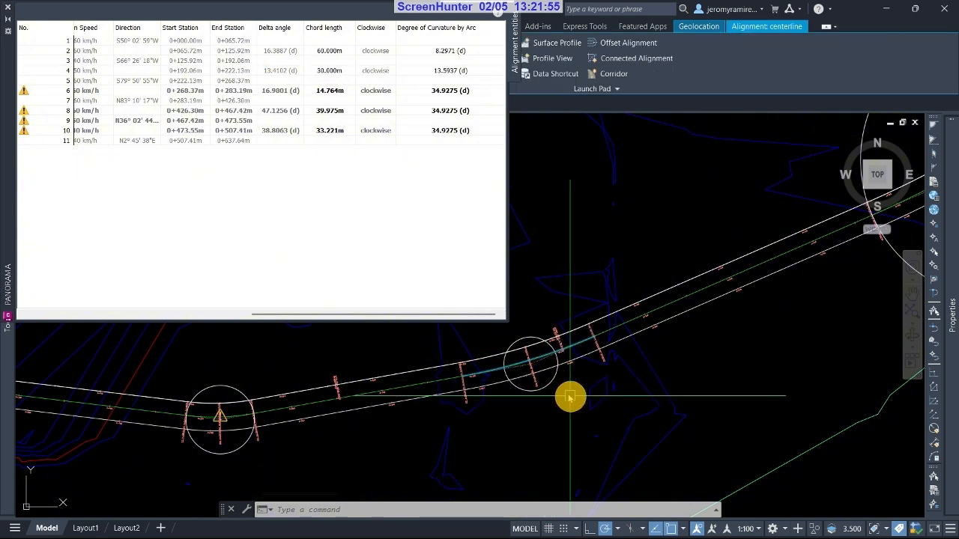
- Stretch the circle around curve entity 4 out to the curve's tangent points and close the entities grid
scroll(567, 391, "up", 4)
left_click(535, 359)
left_click(544, 322)
scroll(649, 229, "up", 3)
scroll(676, 331, "down", 8)
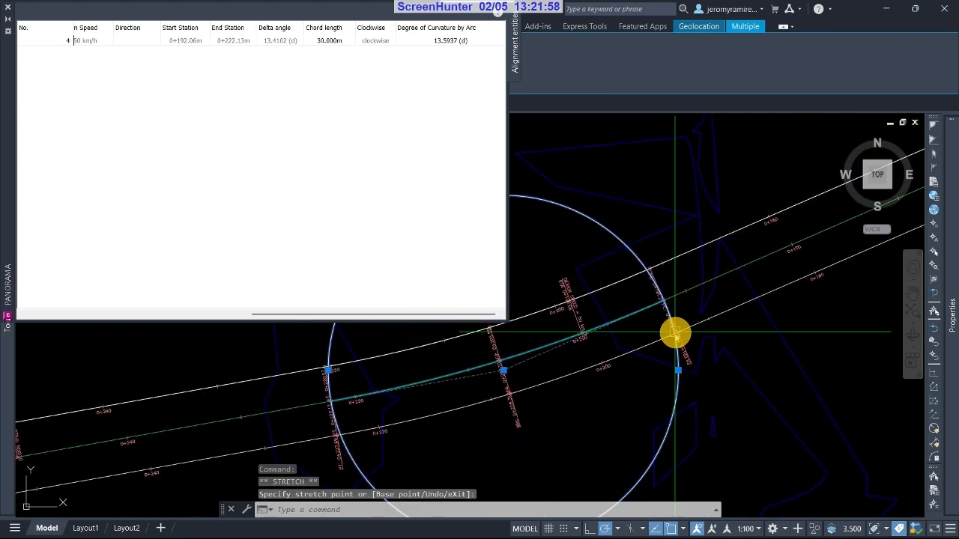
key("Escape")
left_click(7, 7)
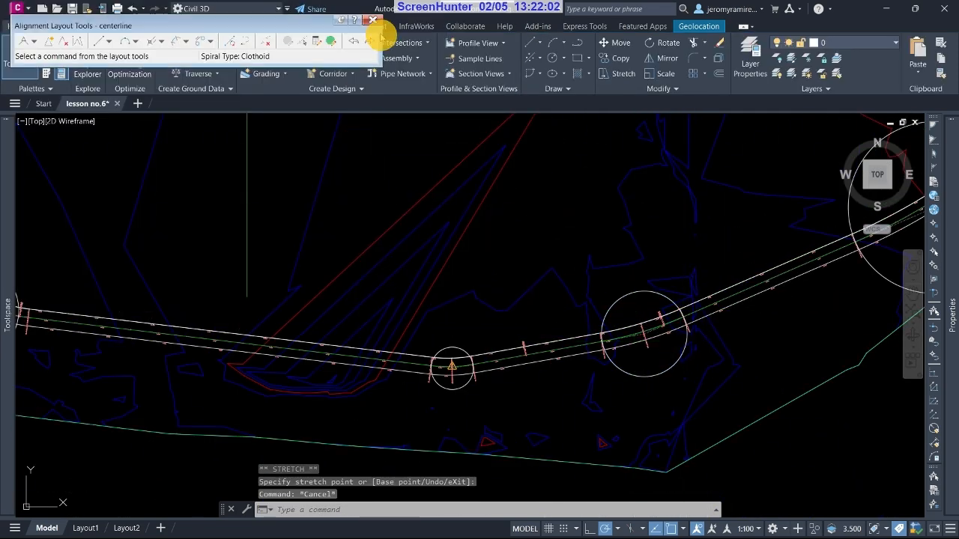
- Reopen the alignment entities grid and check the radii, minimum radii and design speeds of curve entities 2 and 4
left_click(332, 38)
left_click_drag(212, 312, 359, 310)
left_click(244, 41)
left_click(234, 60)
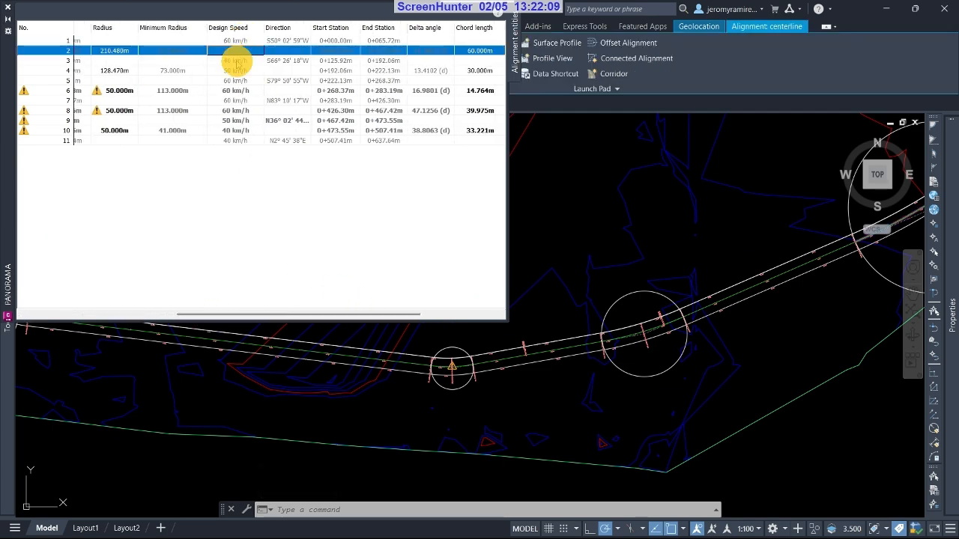
left_click(237, 71)
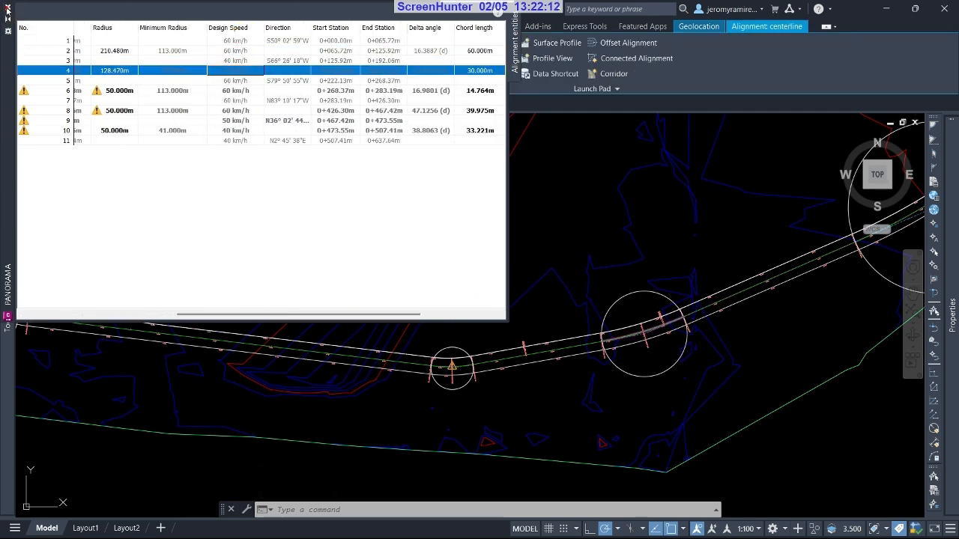
left_click(8, 9)
- Deselect the centerline and close its layout tools, with the whole surface in view
scroll(700, 317, "down", 5)
key("Escape")
key("Escape")
key("Escape")
left_click(376, 21)
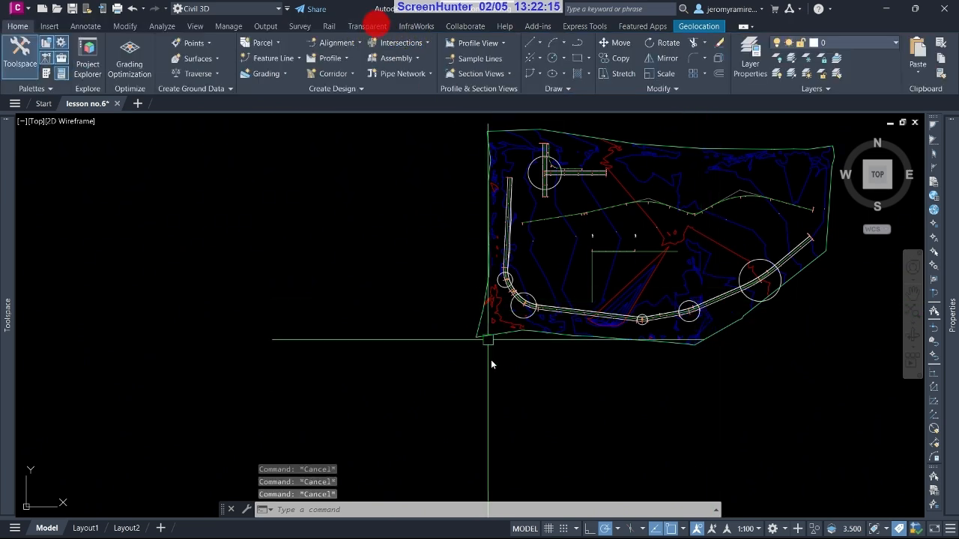
scroll(495, 390, "down", 2)
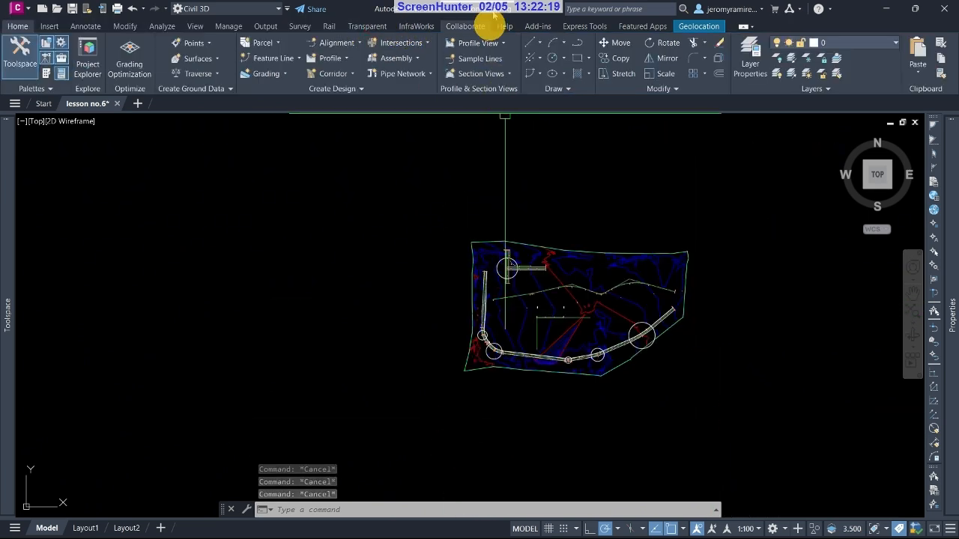